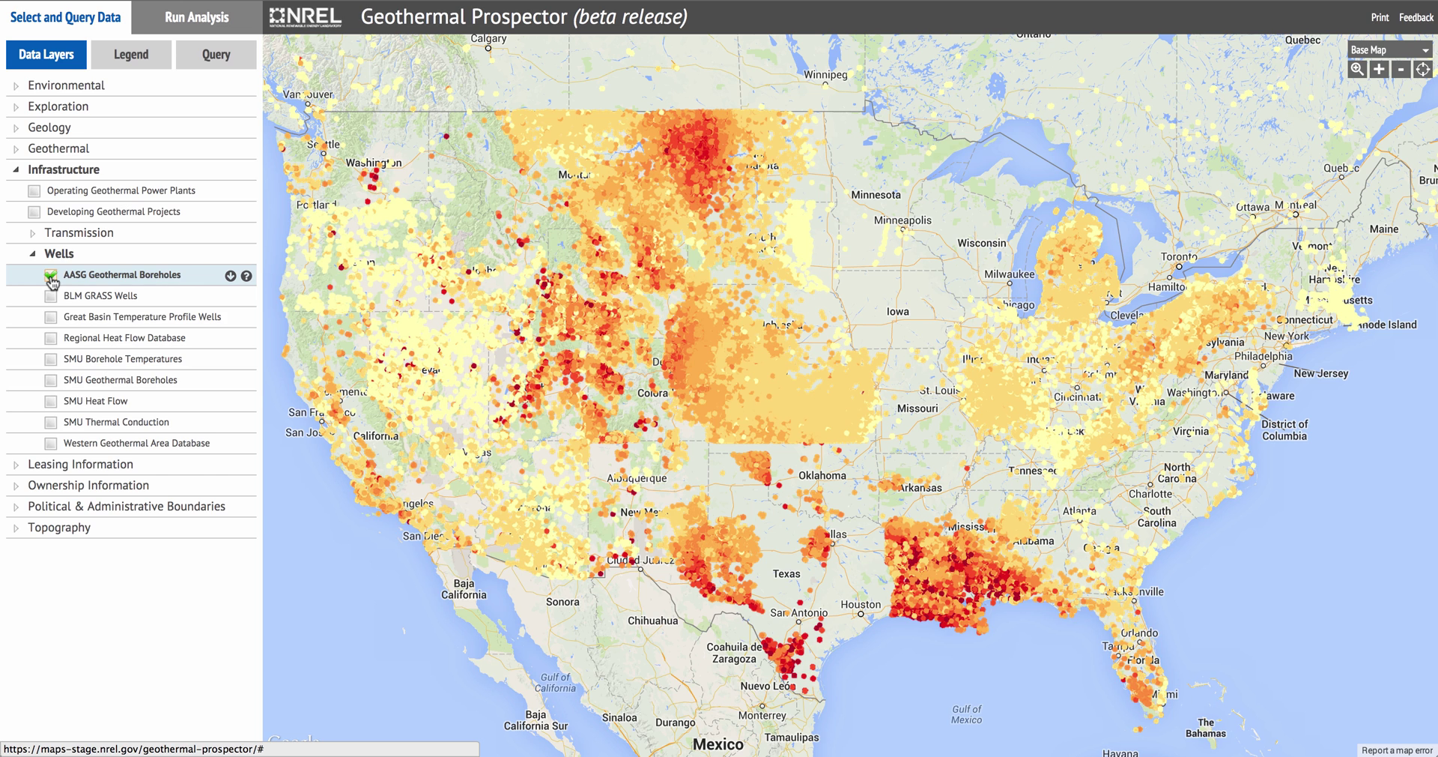
- Hide the AASG Geothermal Boreholes layer and show it again
click(51, 276)
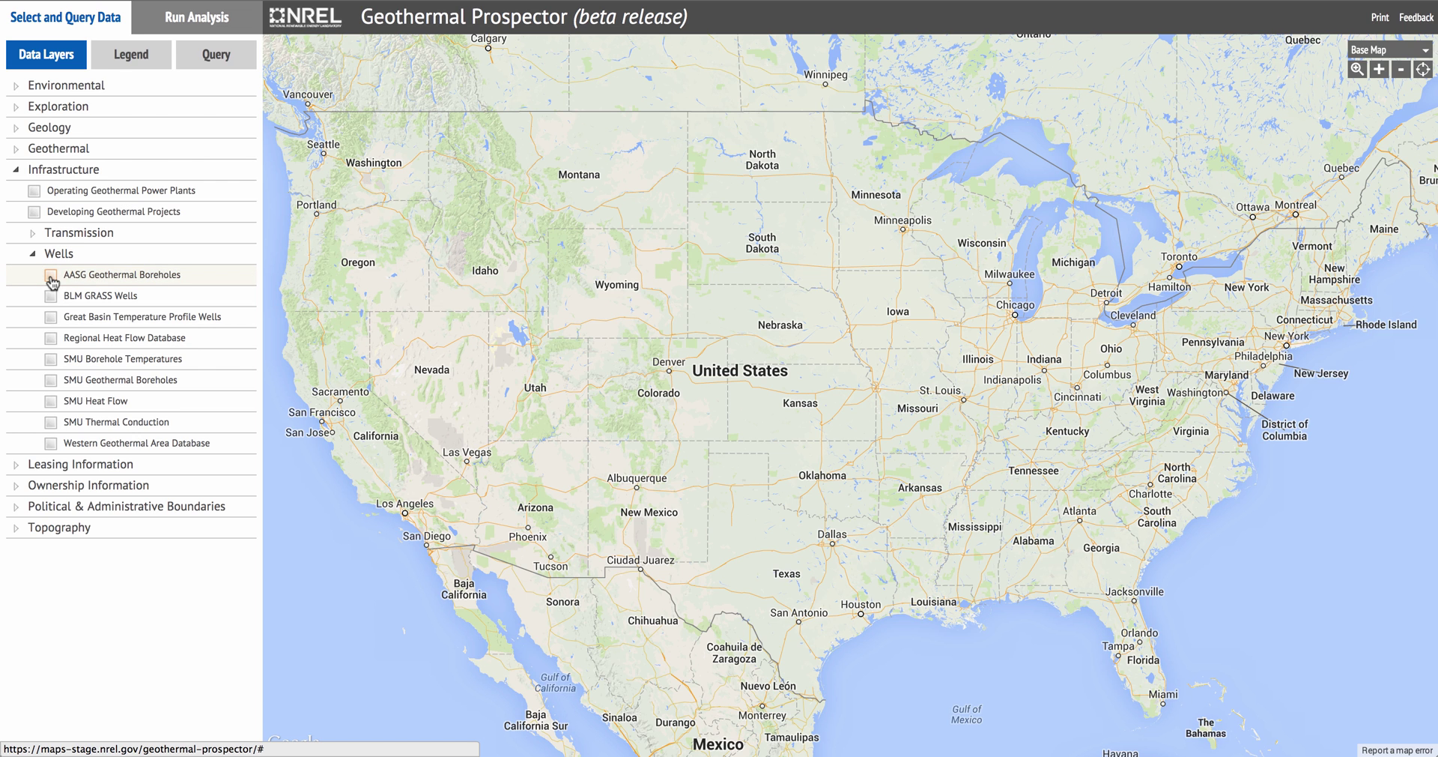
click(51, 277)
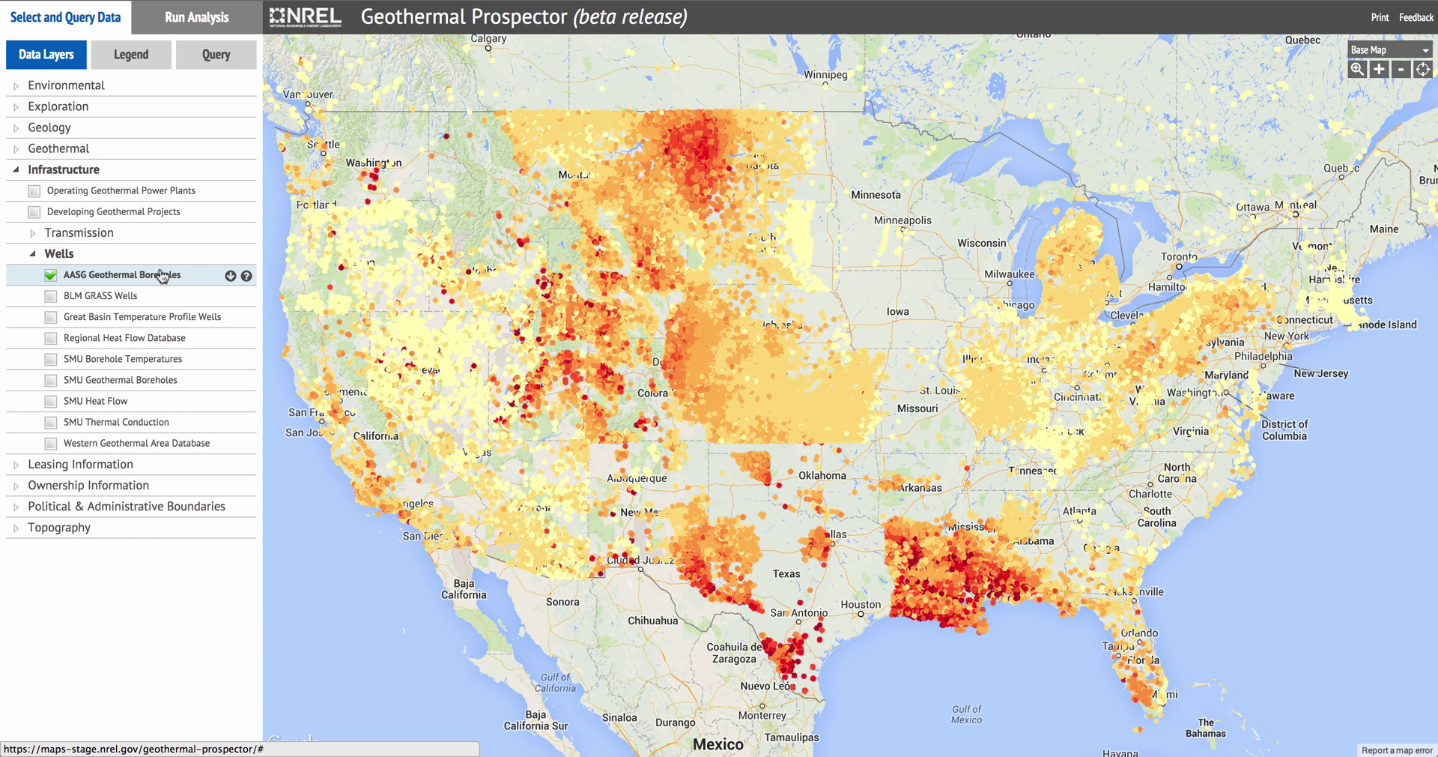
- Check the download formats and the description of the AASG Geothermal Boreholes layer
click(231, 277)
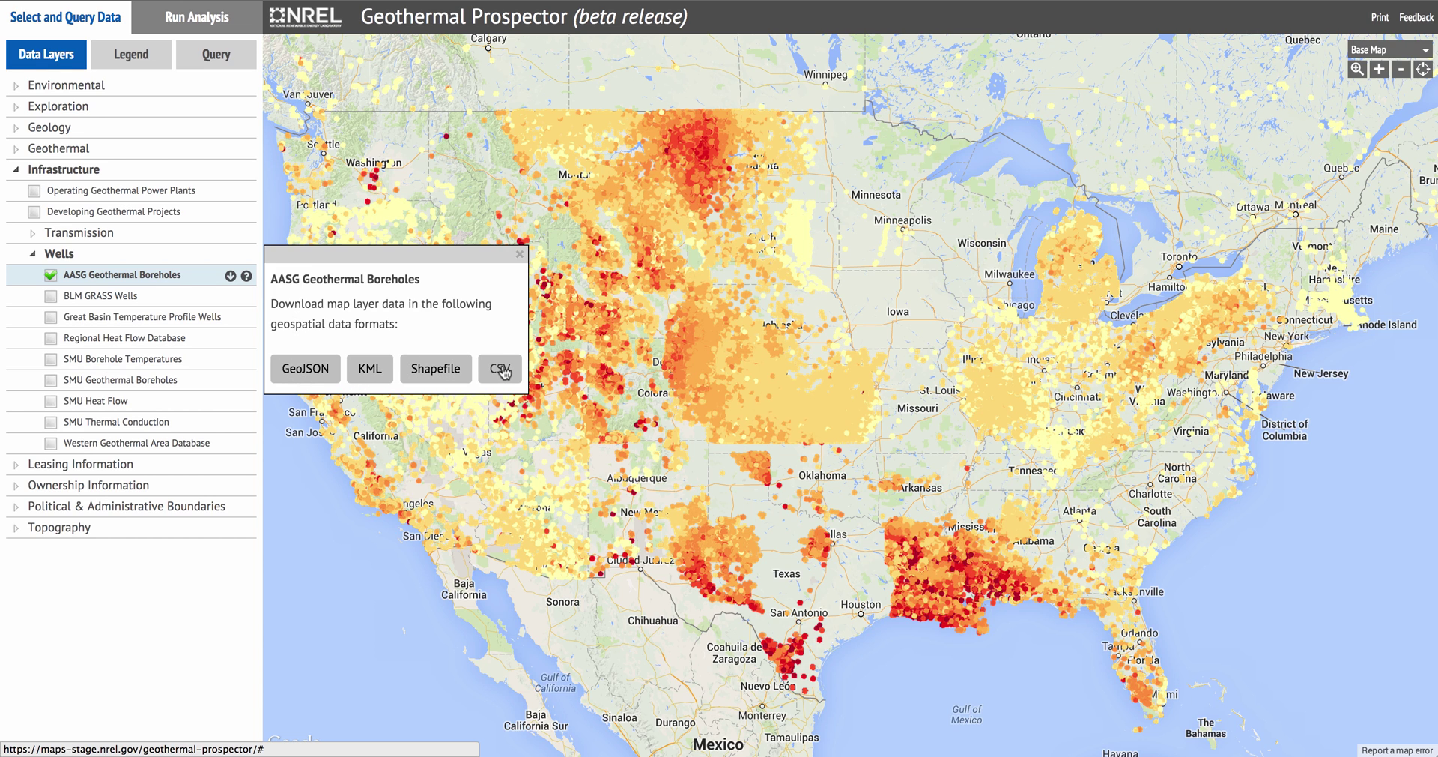
click(519, 255)
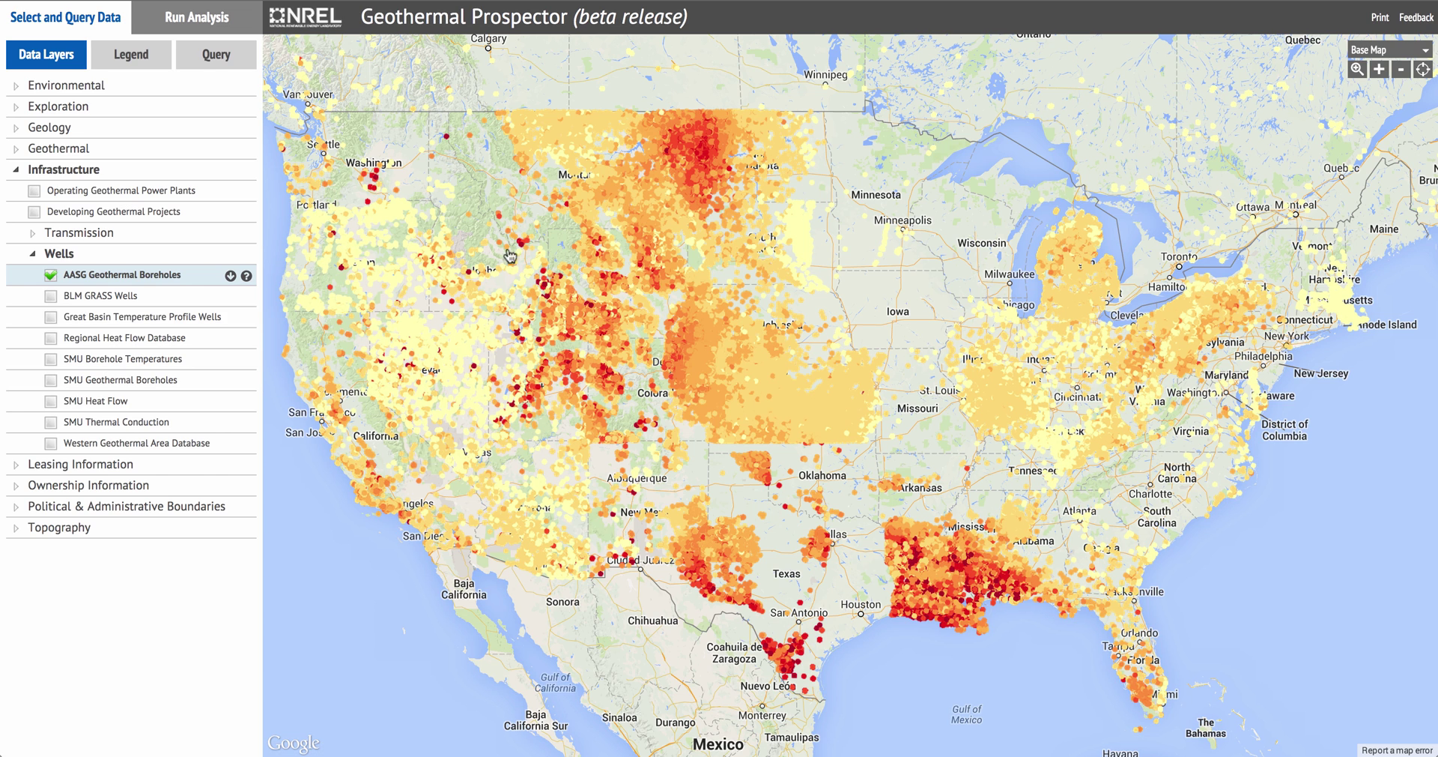
click(246, 277)
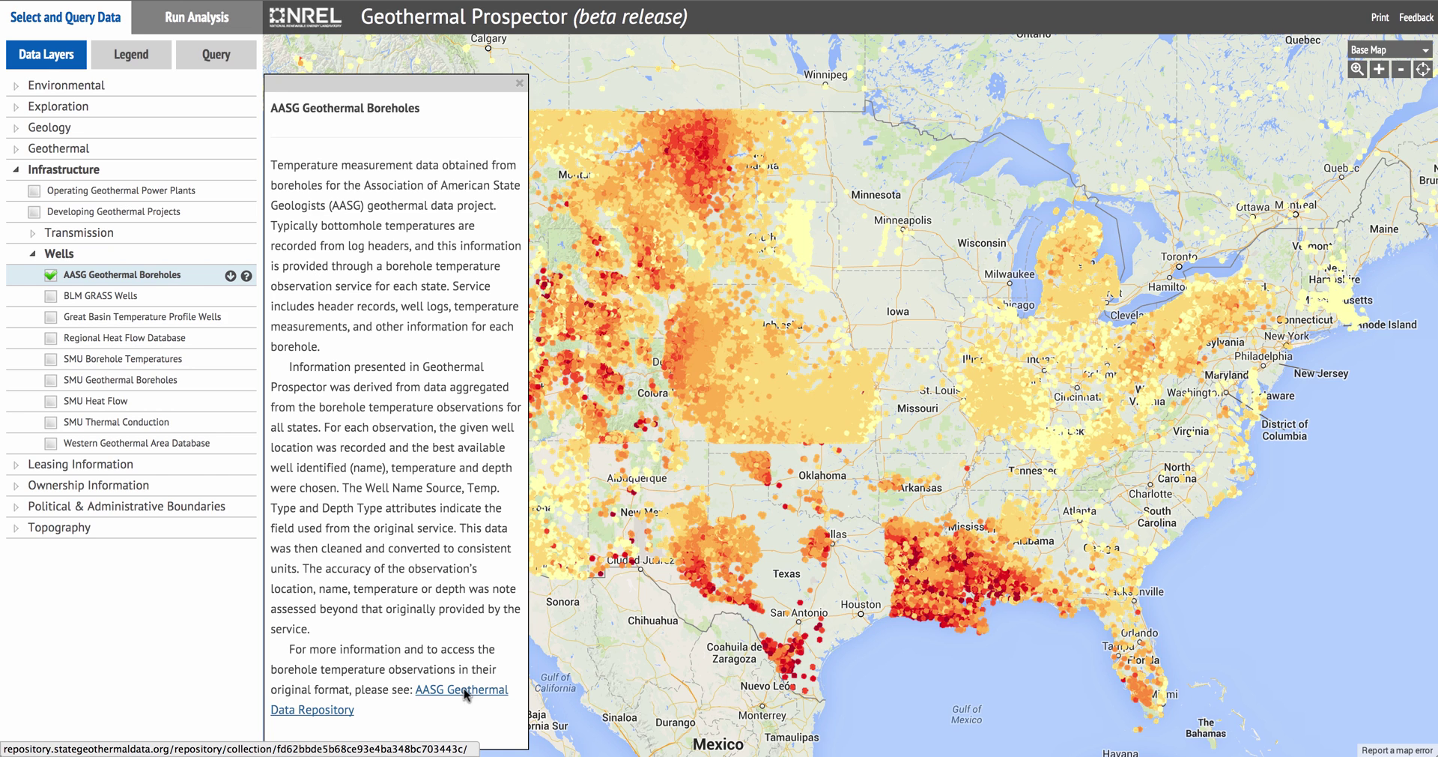
click(519, 86)
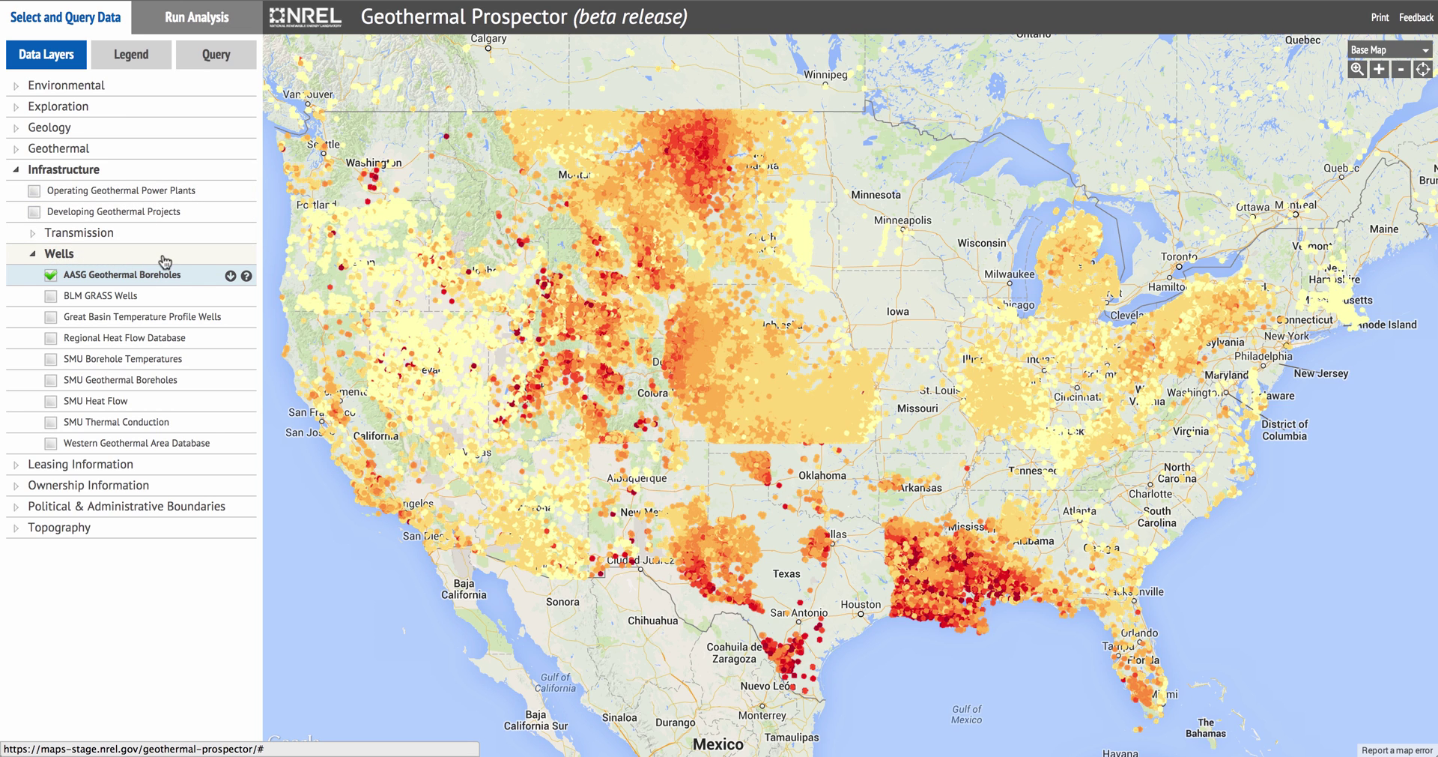
- Collapse the Wells group of data layers and expand it again
click(32, 255)
click(32, 255)
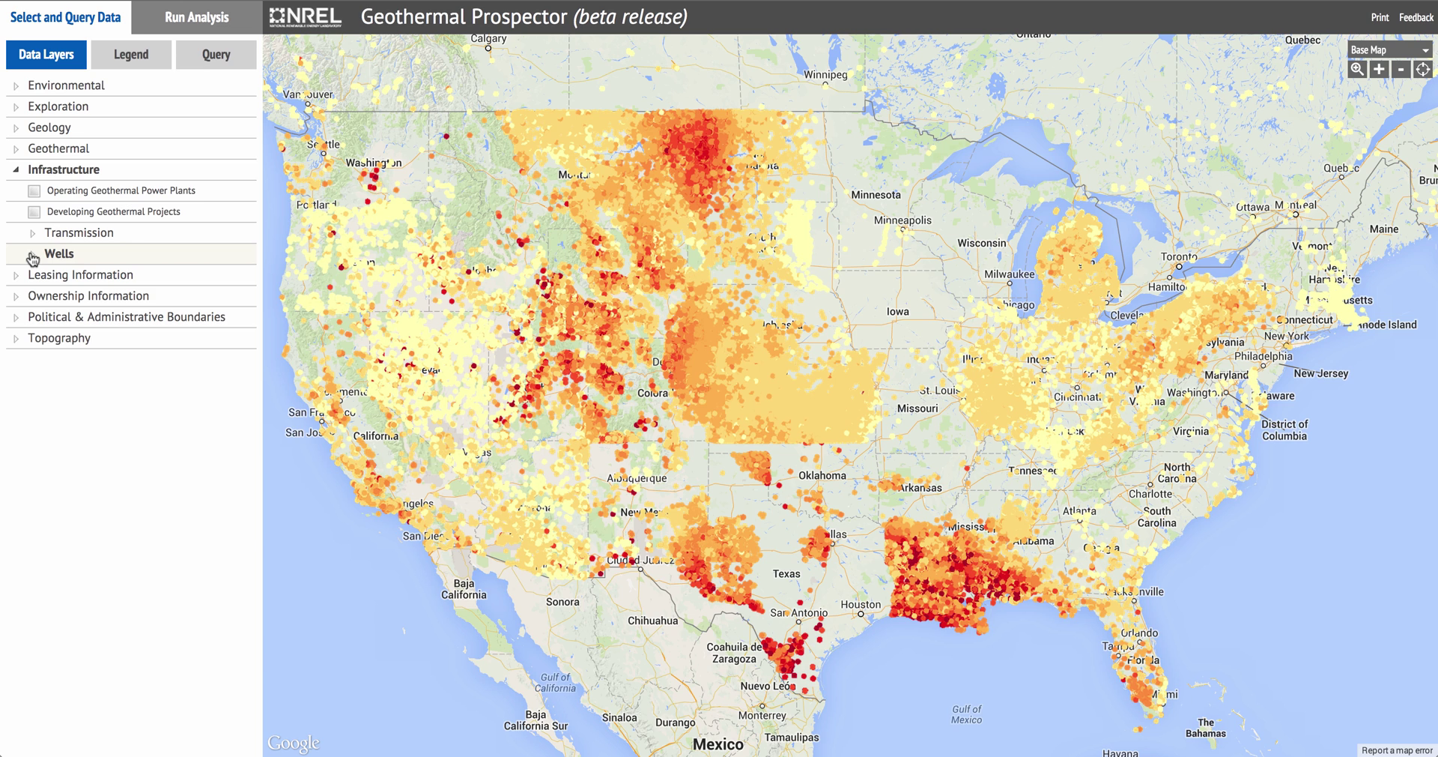
click(32, 256)
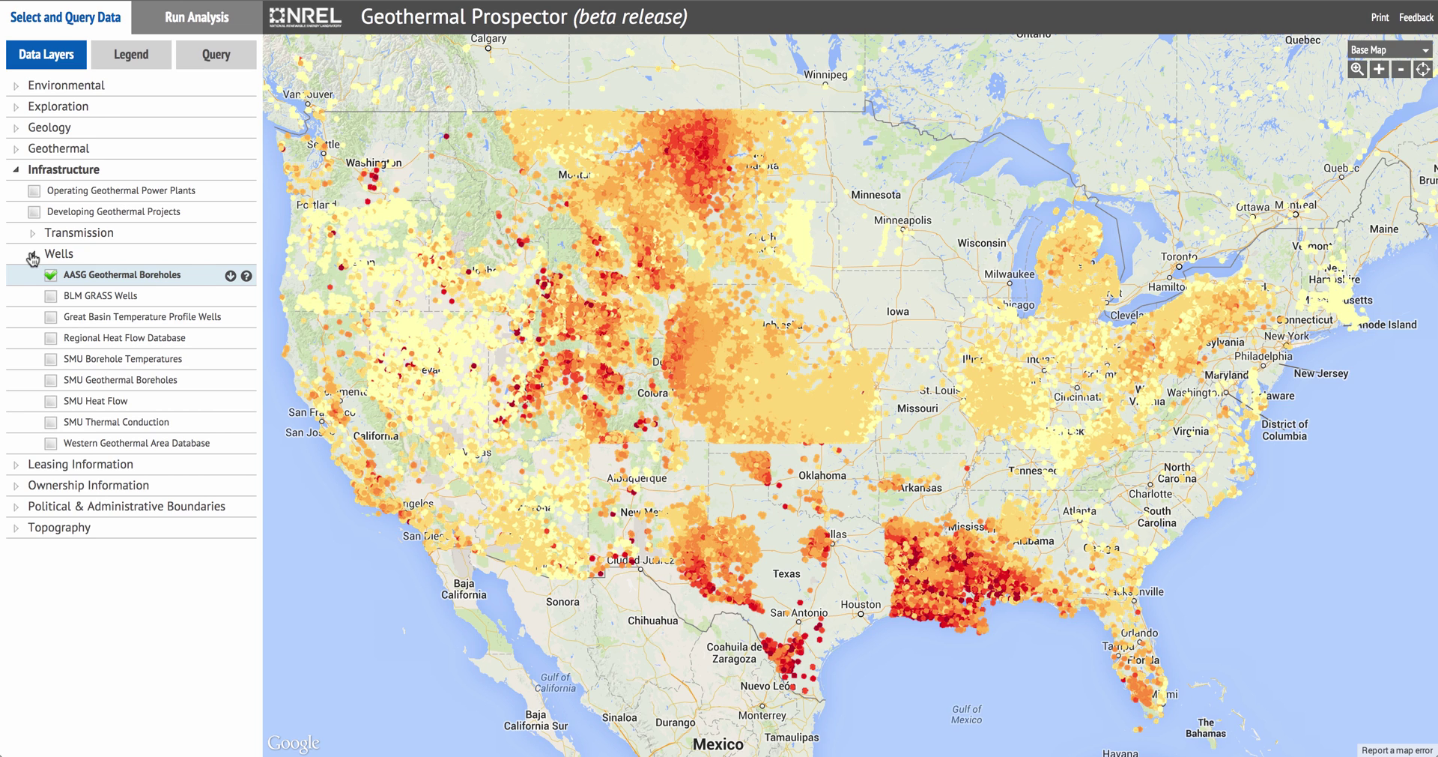
- Show the Geothermal category's USGS 2008 Favorability Map layer and review the legend of the displayed layers
click(15, 150)
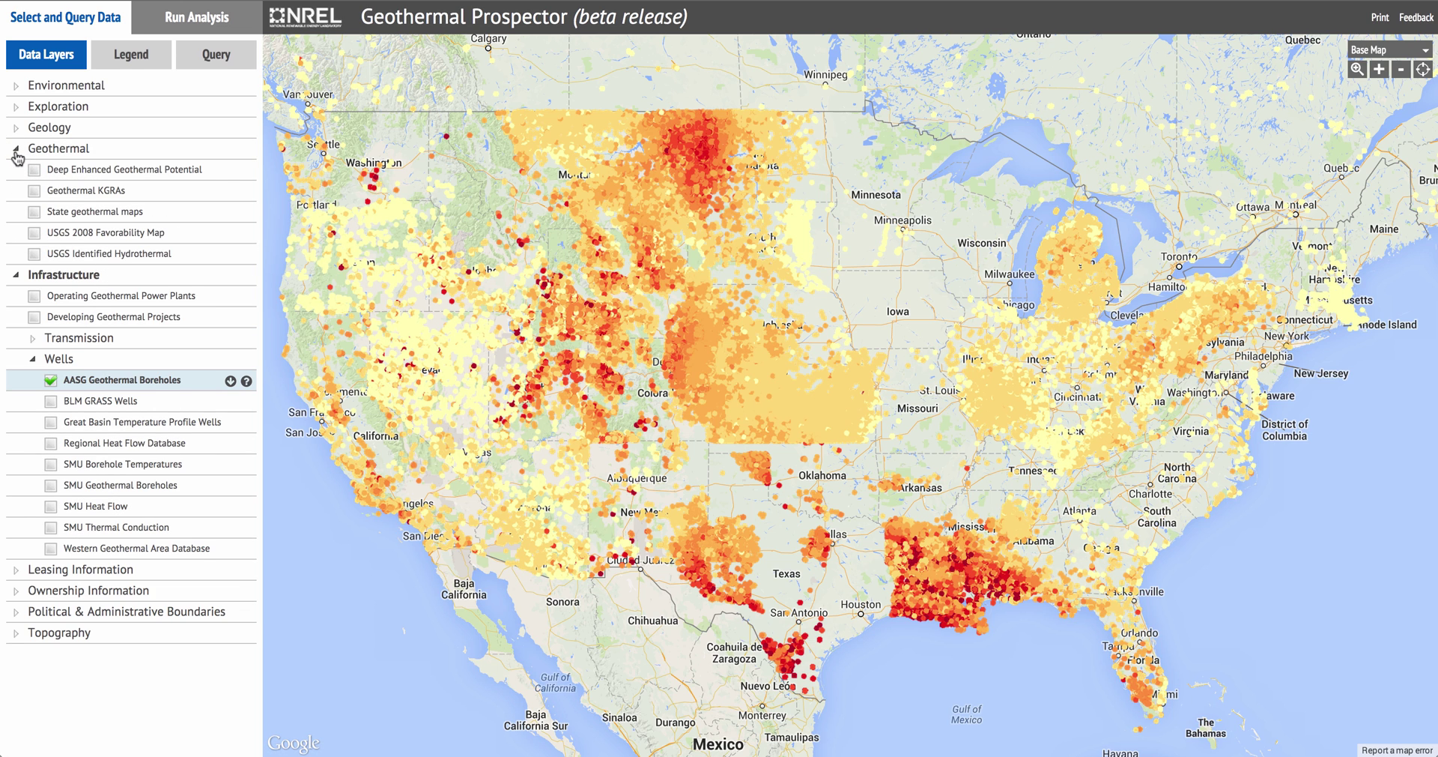
click(34, 234)
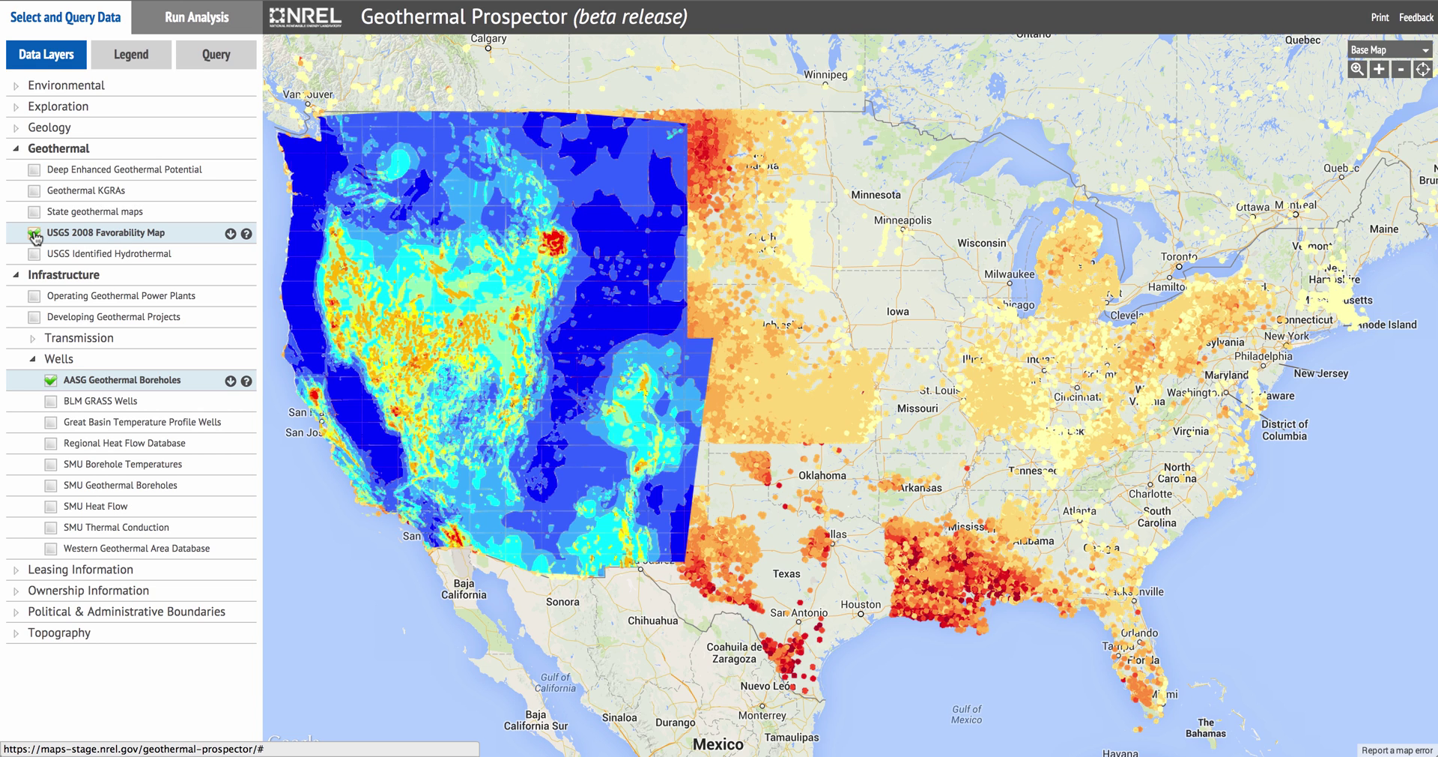
click(133, 60)
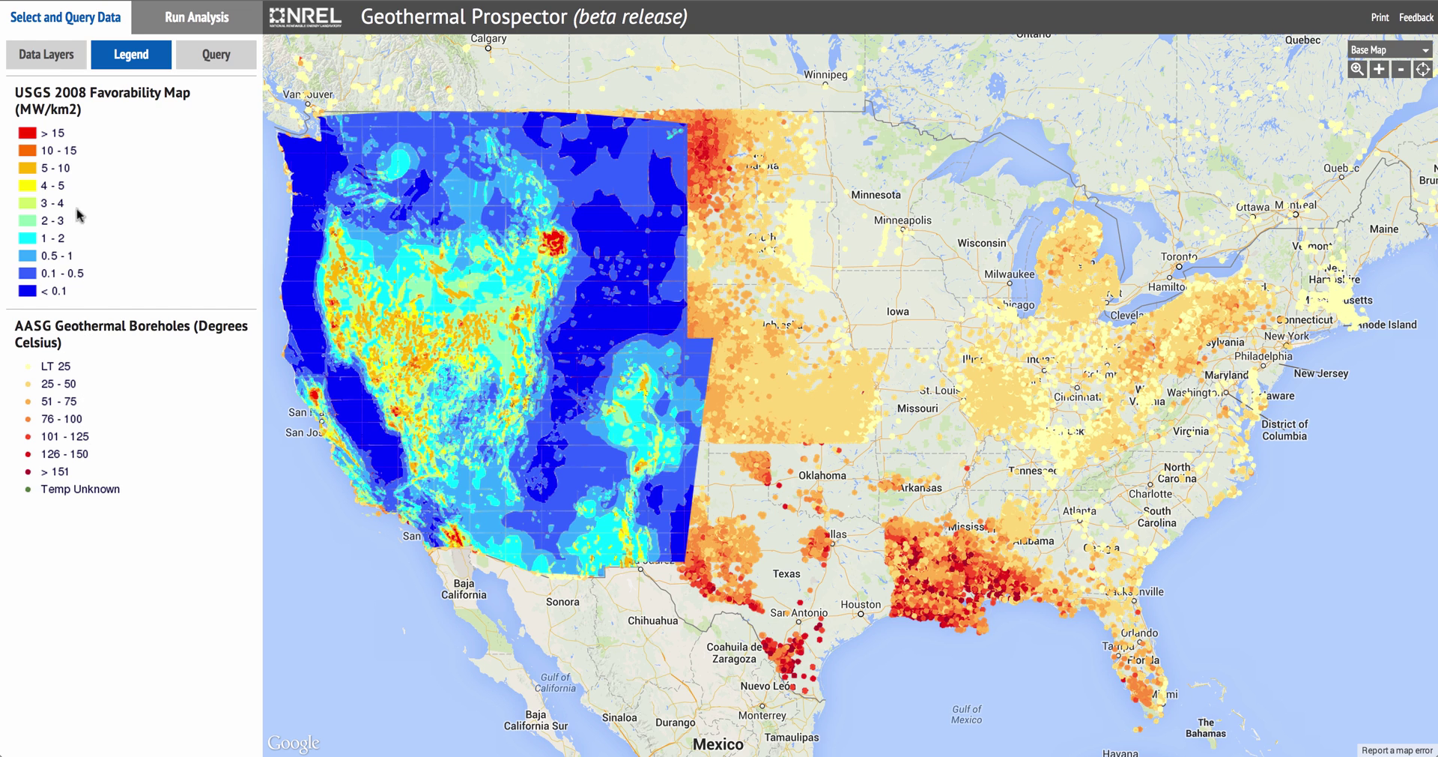
click(54, 64)
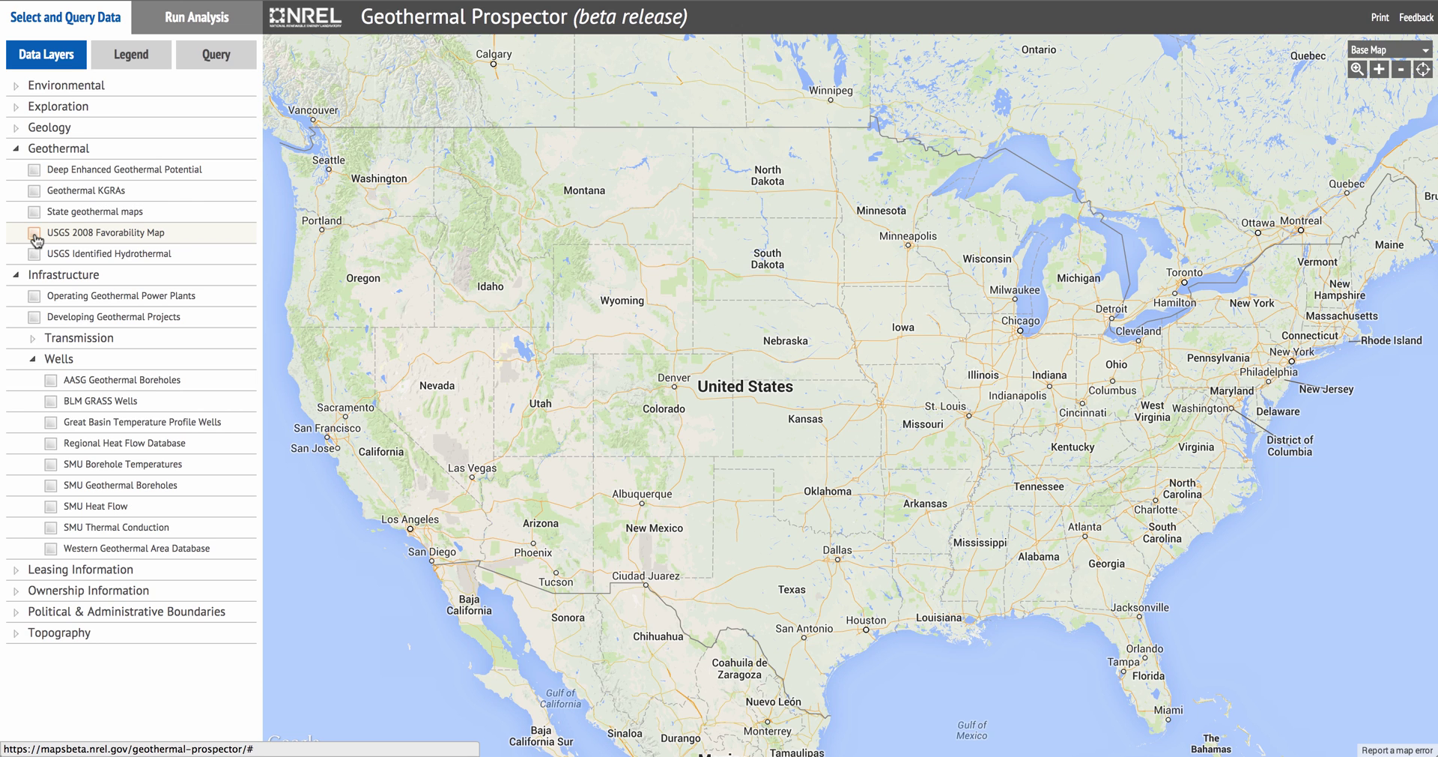
- Zoom the map into the central United States and back out to the whole country
click(1381, 70)
click(1381, 70)
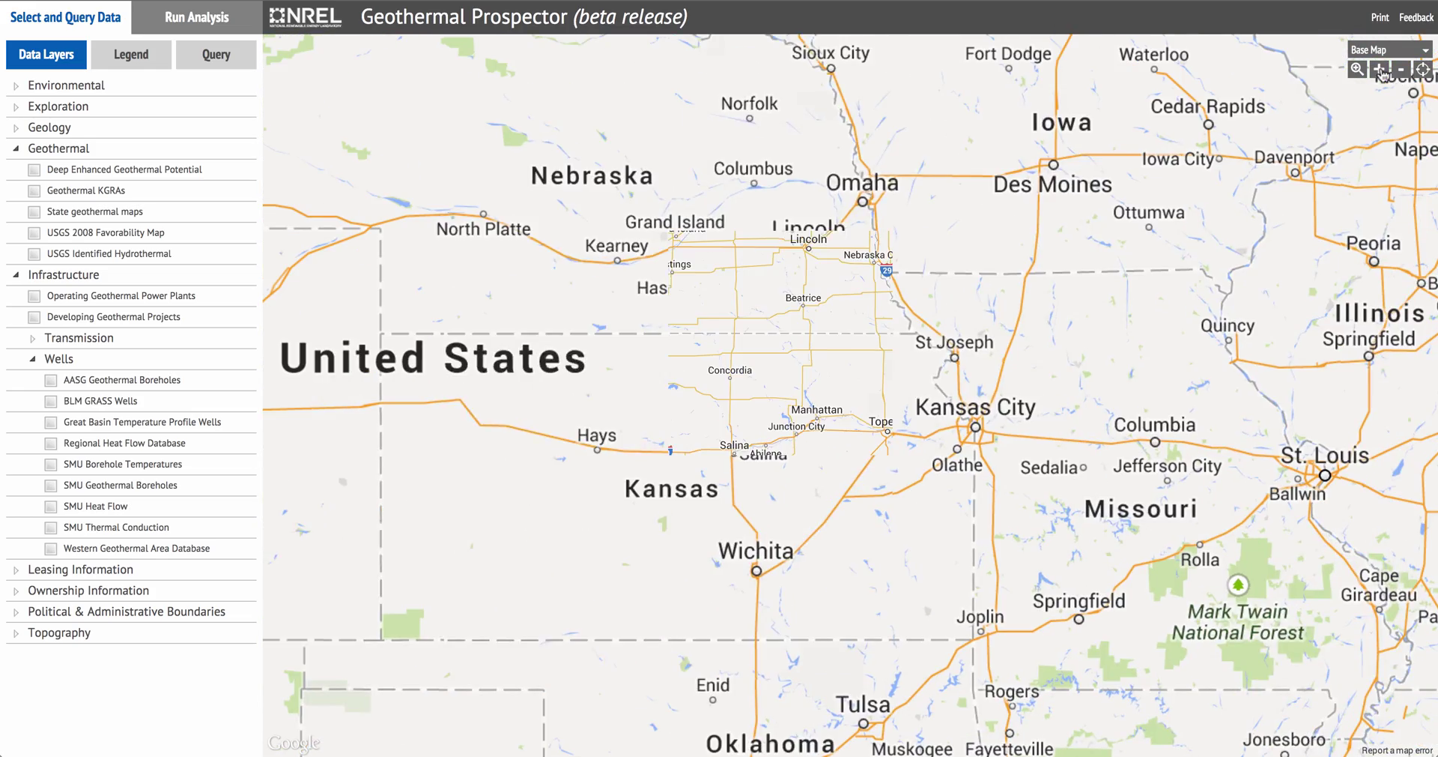
click(1401, 69)
click(1402, 69)
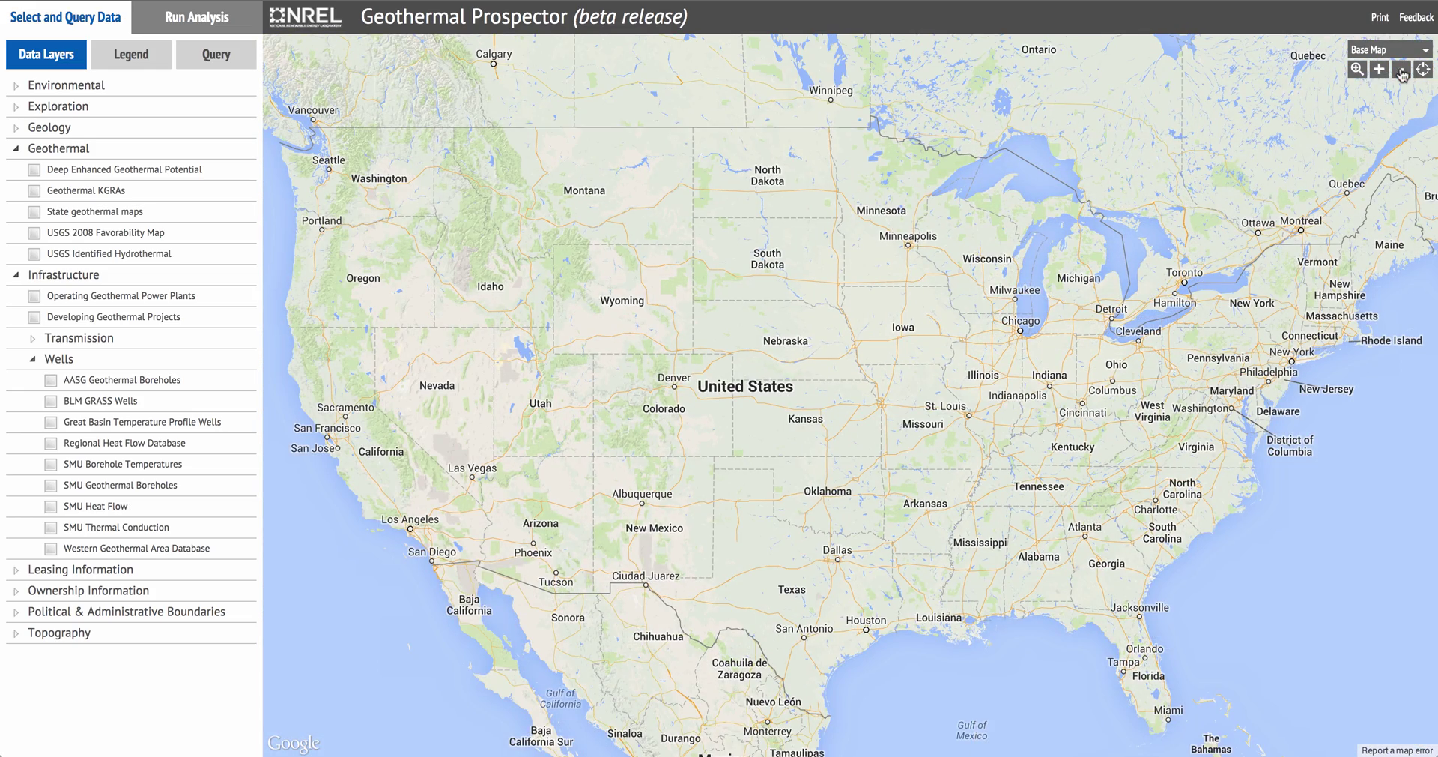
- Zoom to a rectangle drawn over the southwestern United States and return to the nationwide view
click(1357, 71)
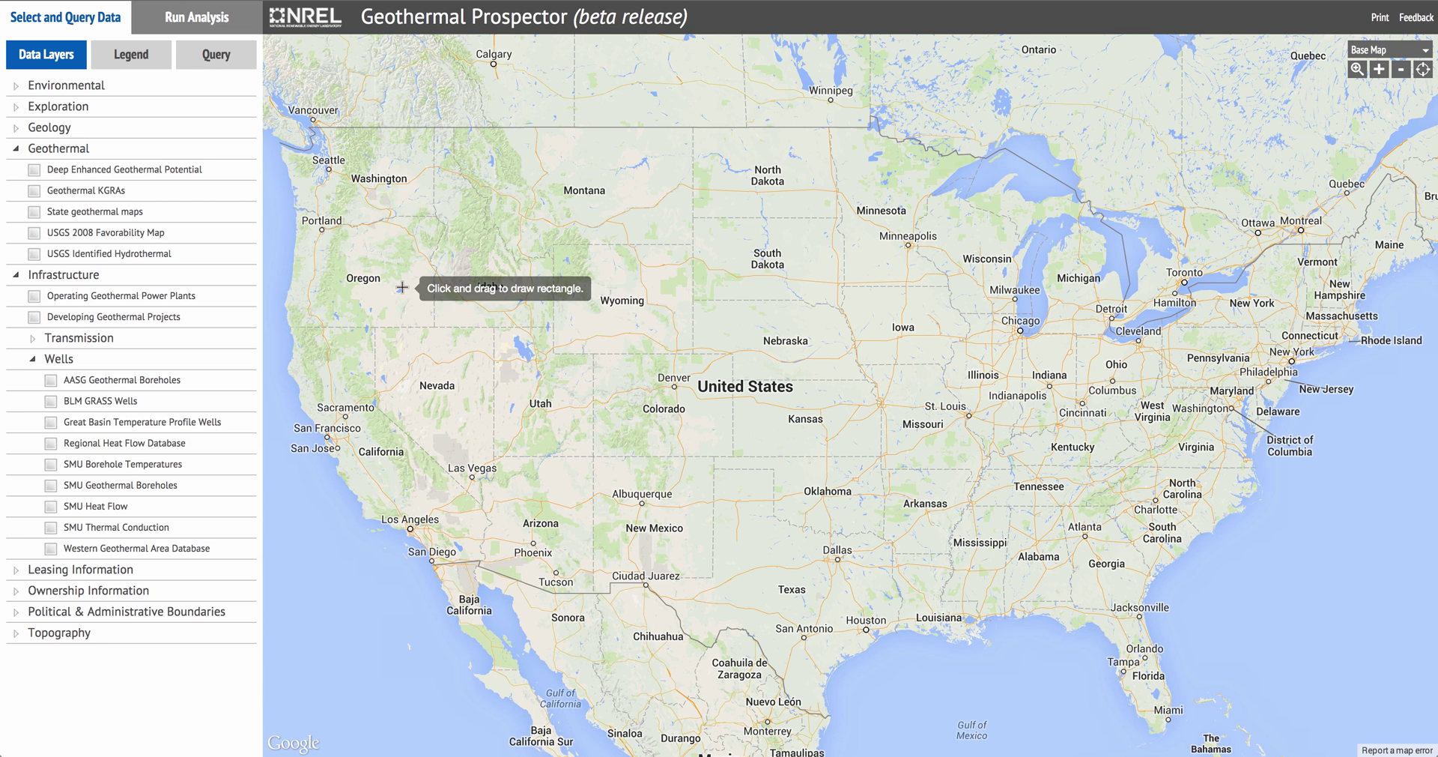
mouse_move(402, 287)
mouse_down()
mouse_move(813, 431)
mouse_move(850, 567)
mouse_up()
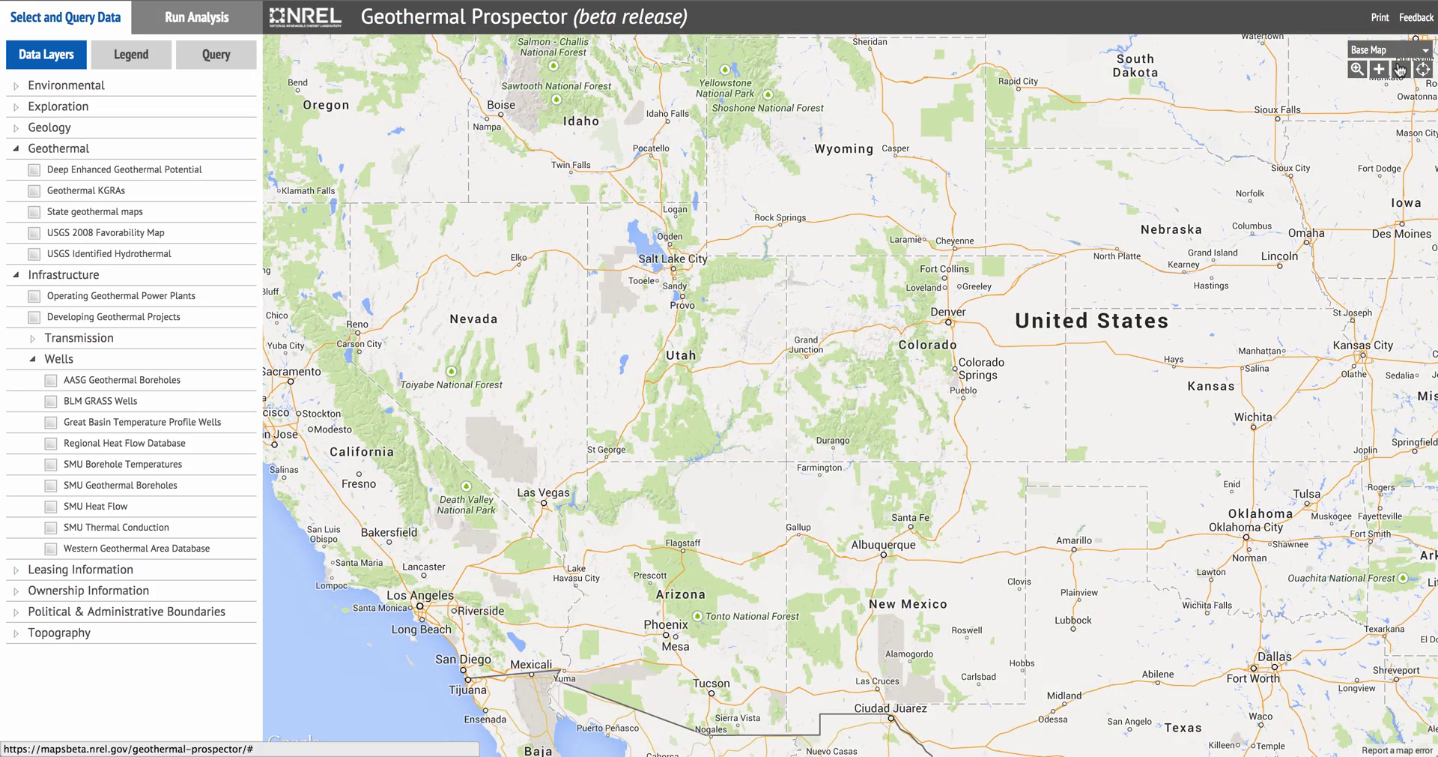
click(1400, 70)
drag(1170, 305, 987, 300)
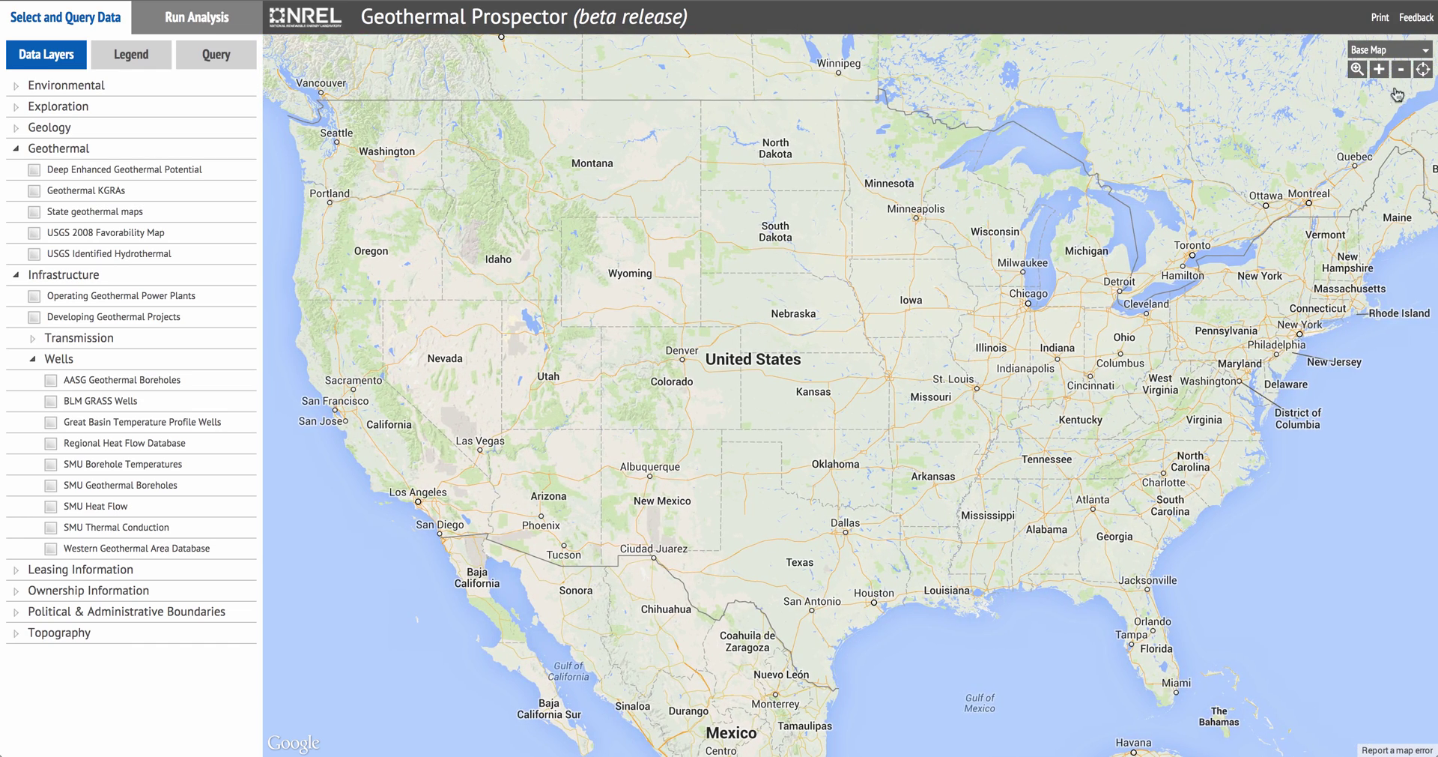
- Find the location "denver, co" on the map
click(1422, 69)
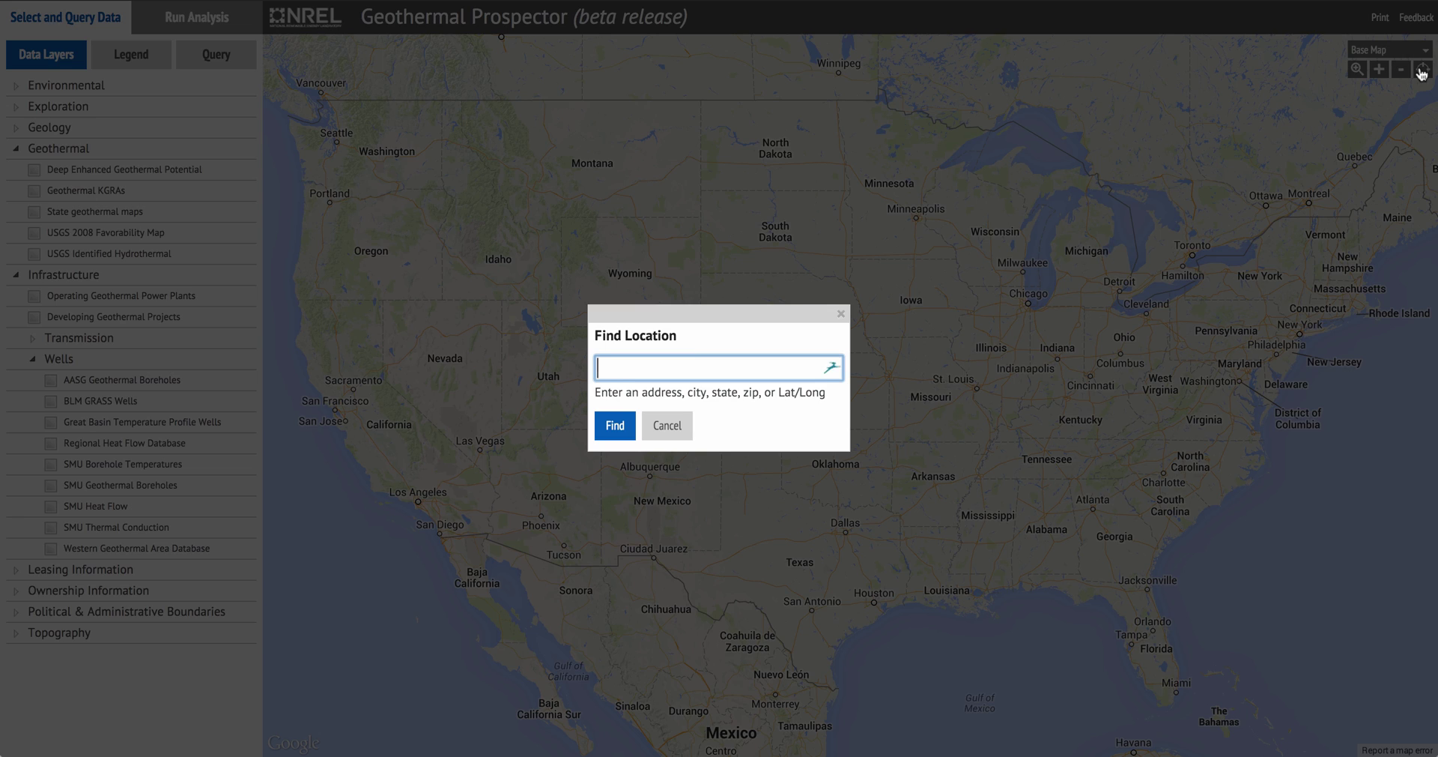
text(denver, co)
click(615, 427)
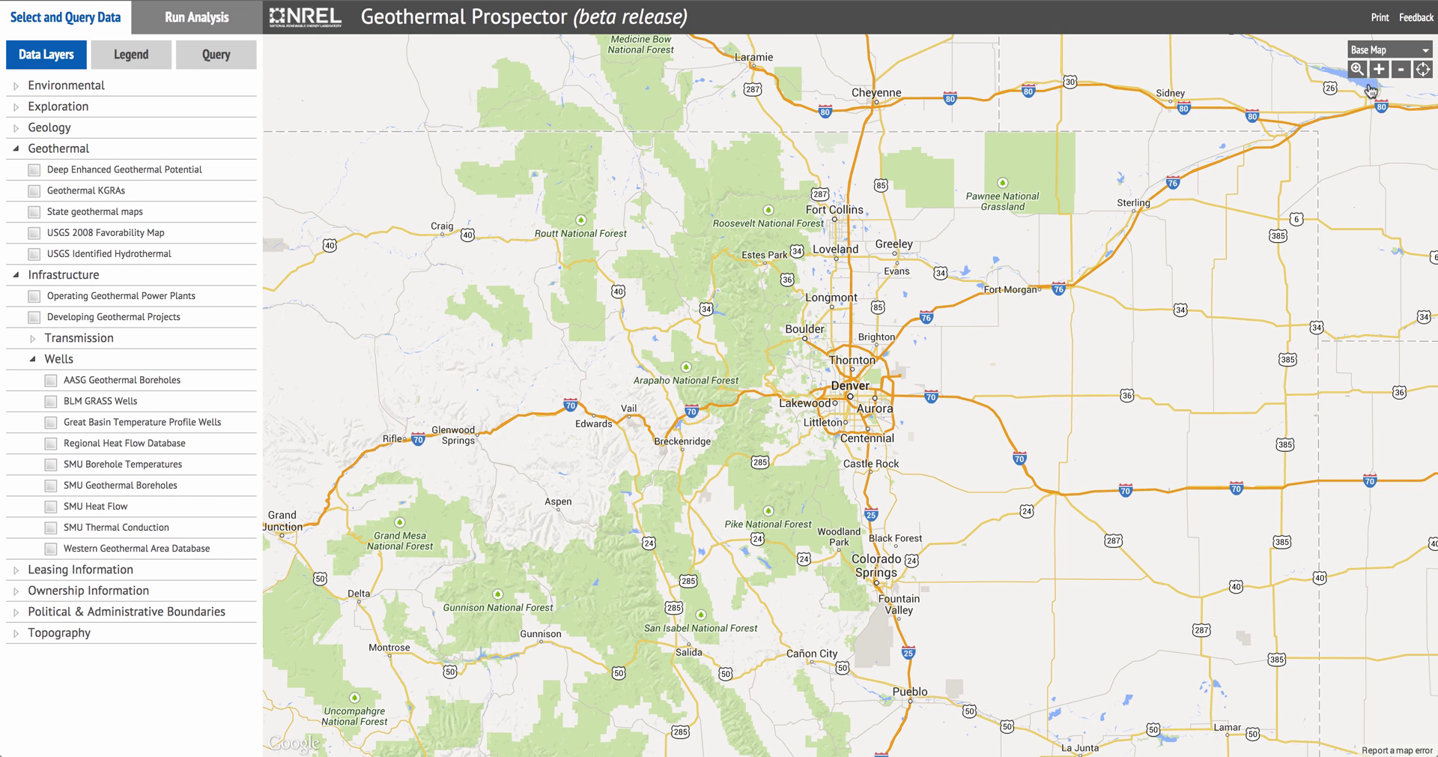
- Check the available base maps and return the map to the nationwide view
click(1408, 52)
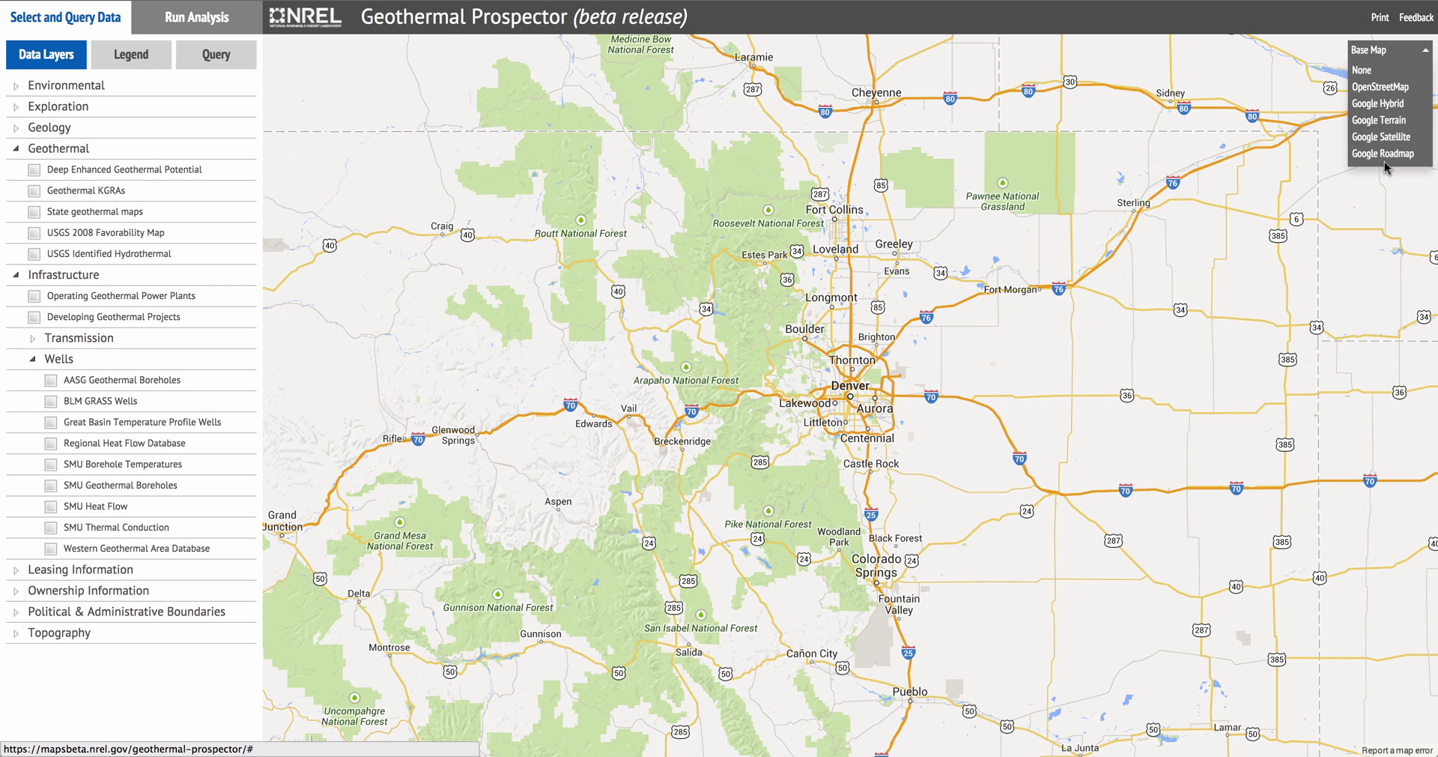
click(1385, 51)
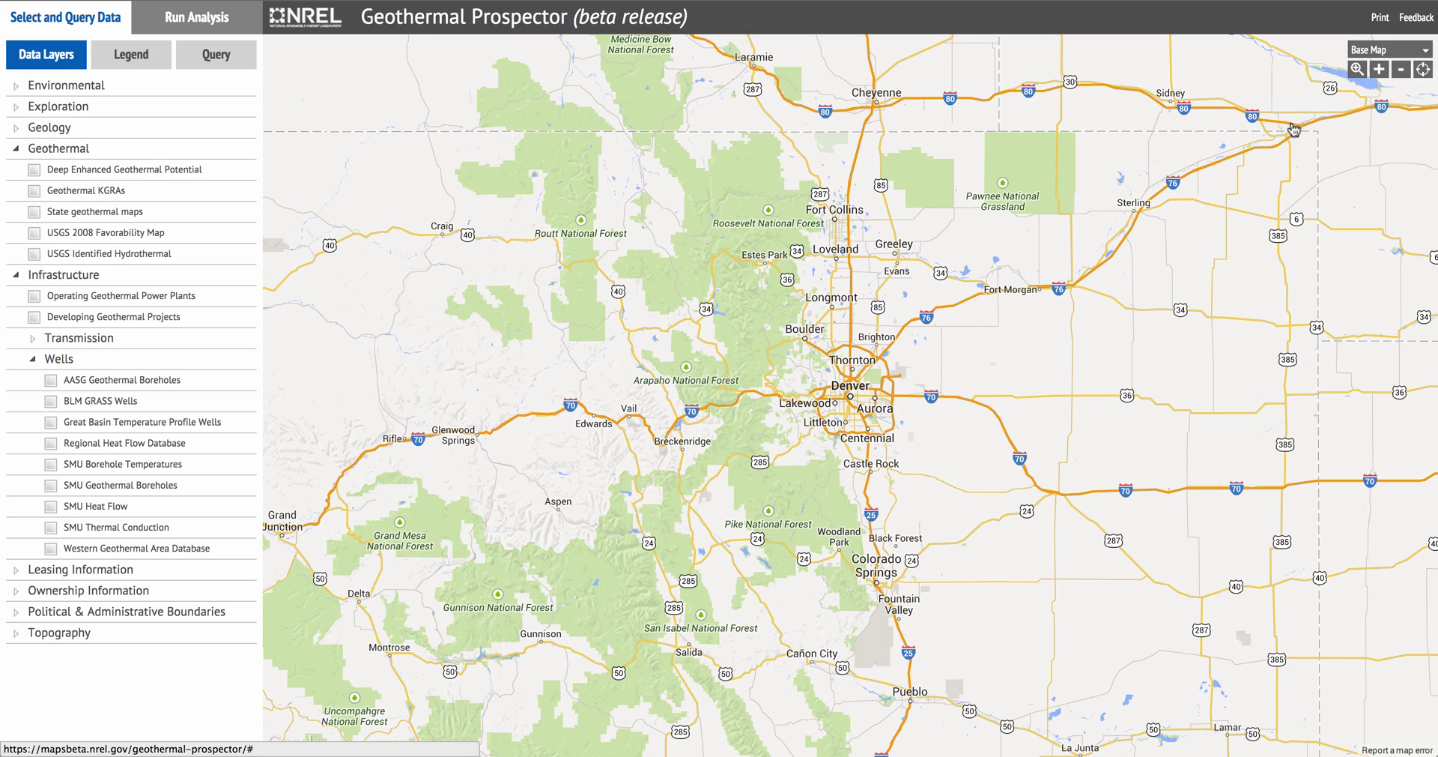
click(1400, 70)
click(1400, 70)
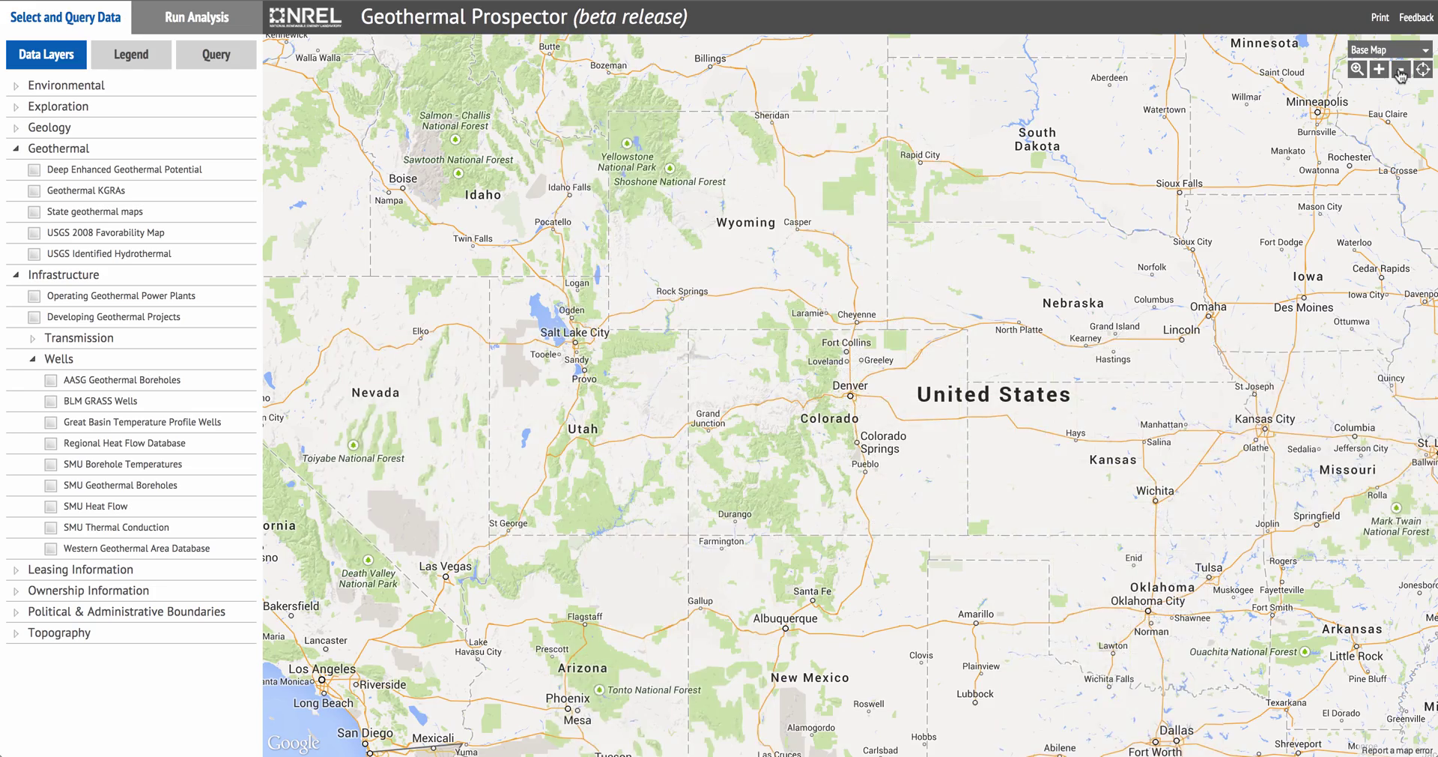
click(1400, 71)
drag(1277, 367, 1100, 334)
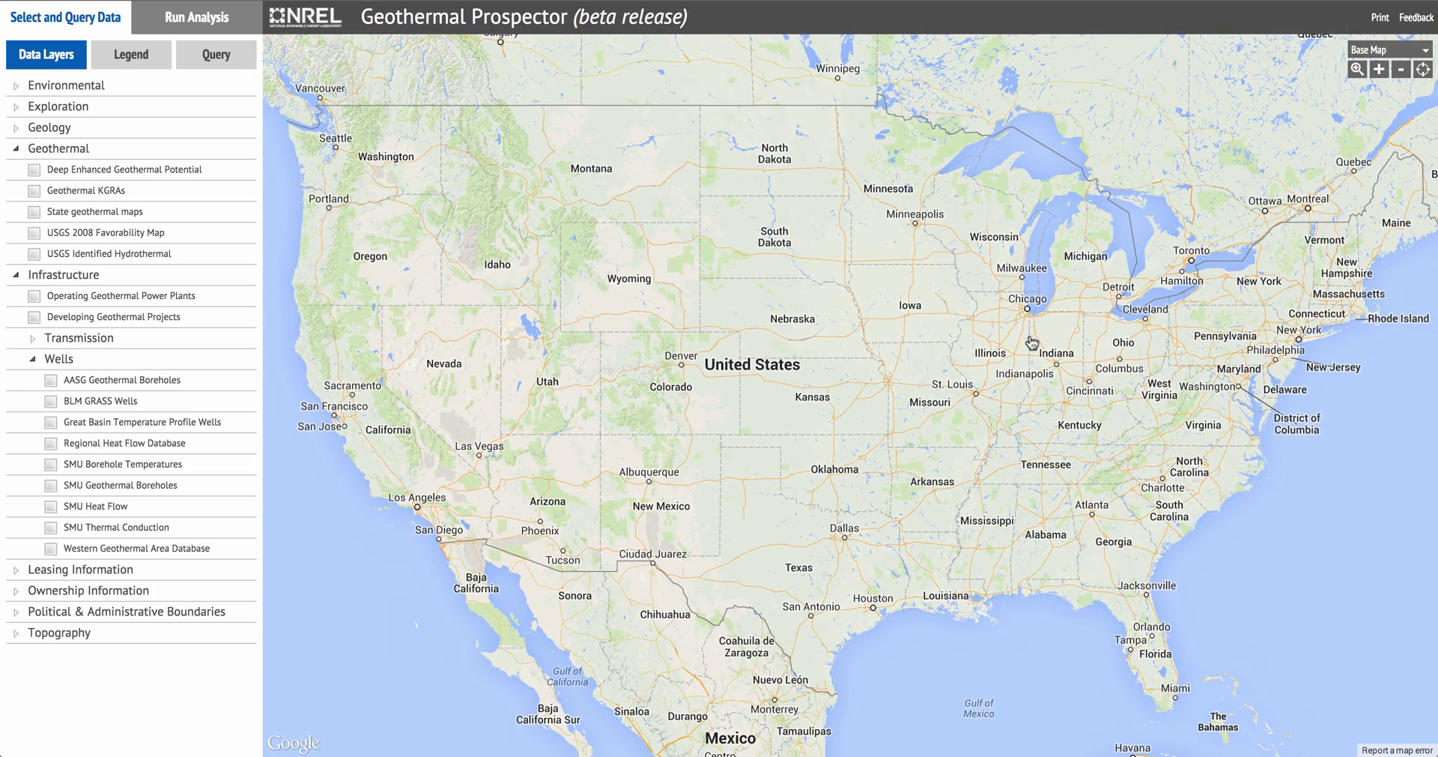
- Show the Developing Geothermal Projects and Operating Geothermal Power Plants layers and zoom to a rectangle around the western states
click(33, 319)
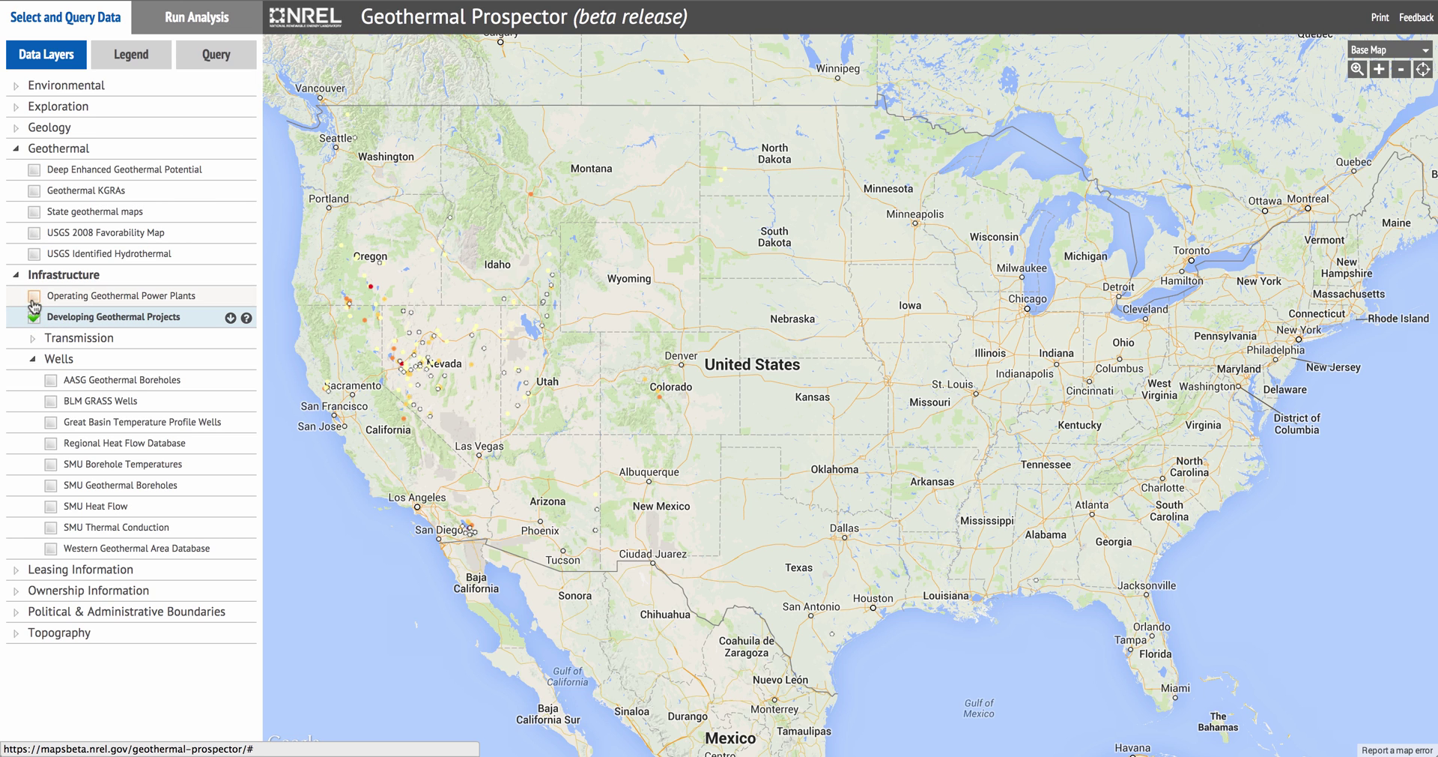
click(34, 297)
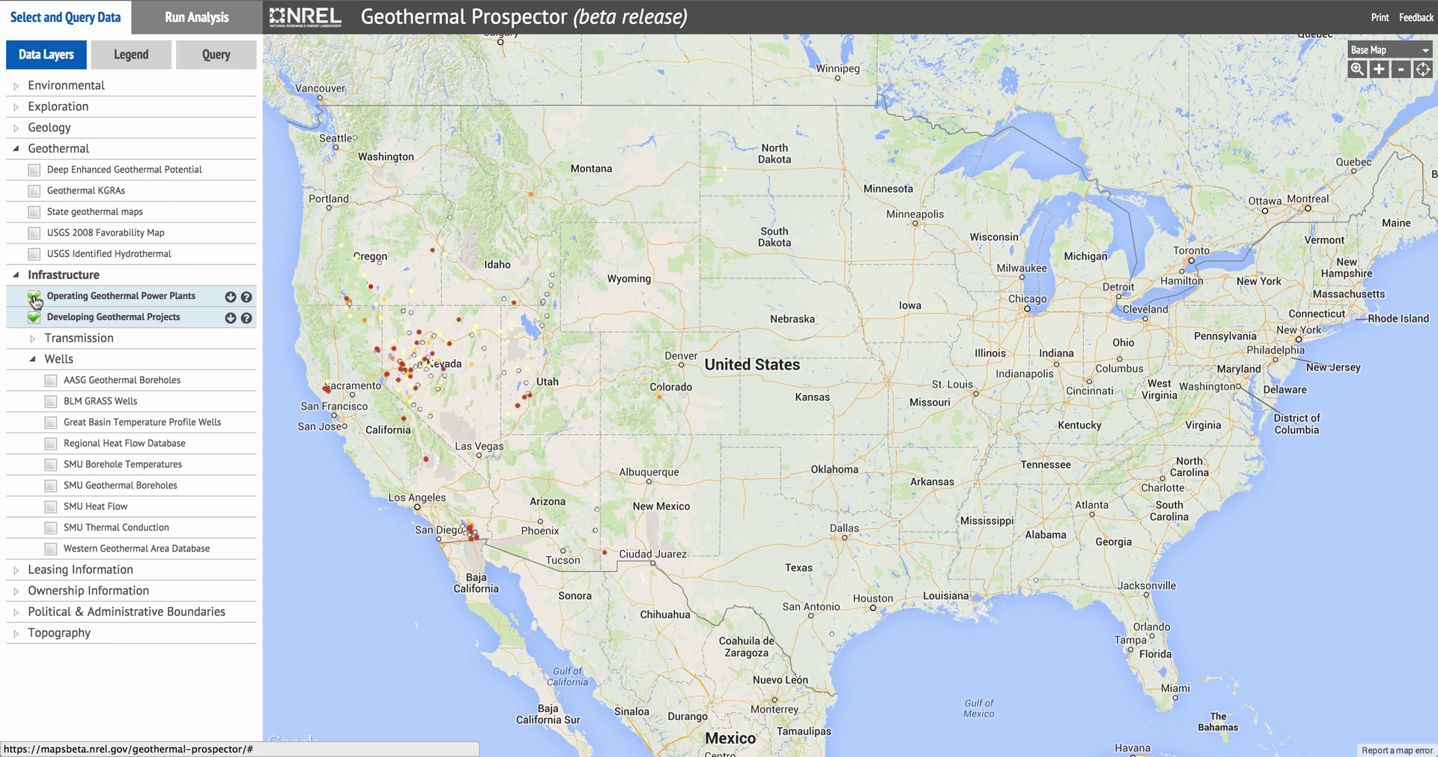
click(1357, 69)
mouse_move(291, 210)
mouse_down()
mouse_move(528, 411)
mouse_move(574, 523)
mouse_move(619, 572)
mouse_up()
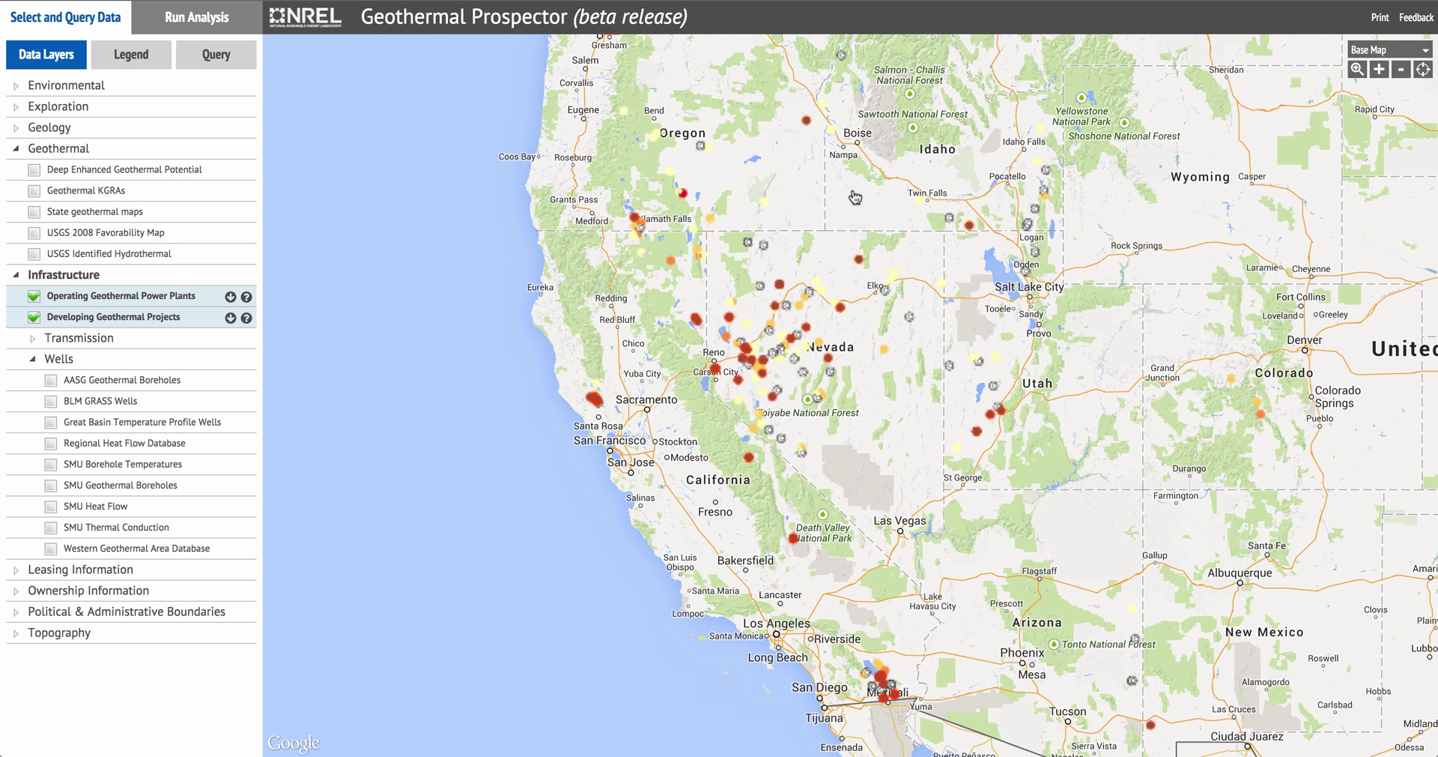
- Run a point query just east of Reno, Nevada, and examine the nearby developing projects and operating power plants
click(225, 59)
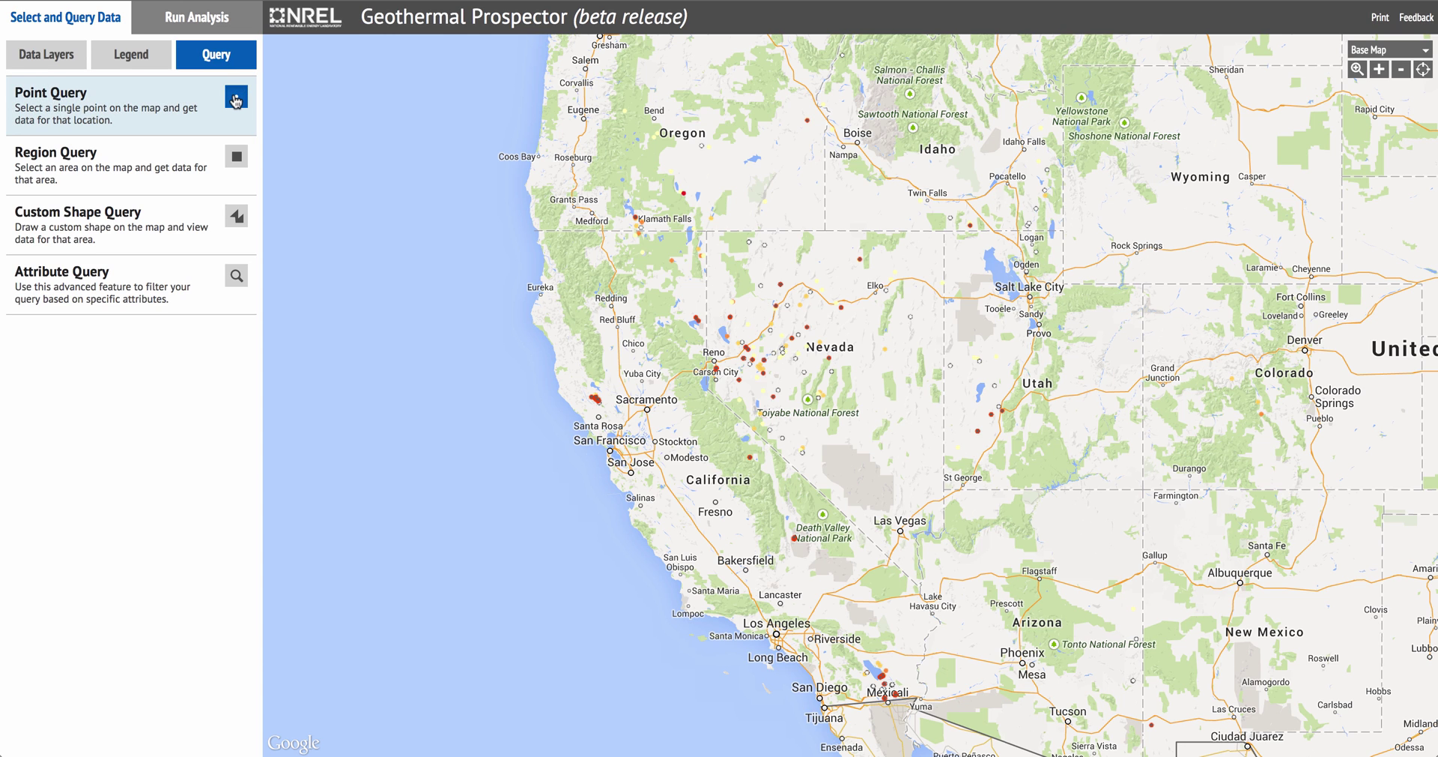
click(751, 360)
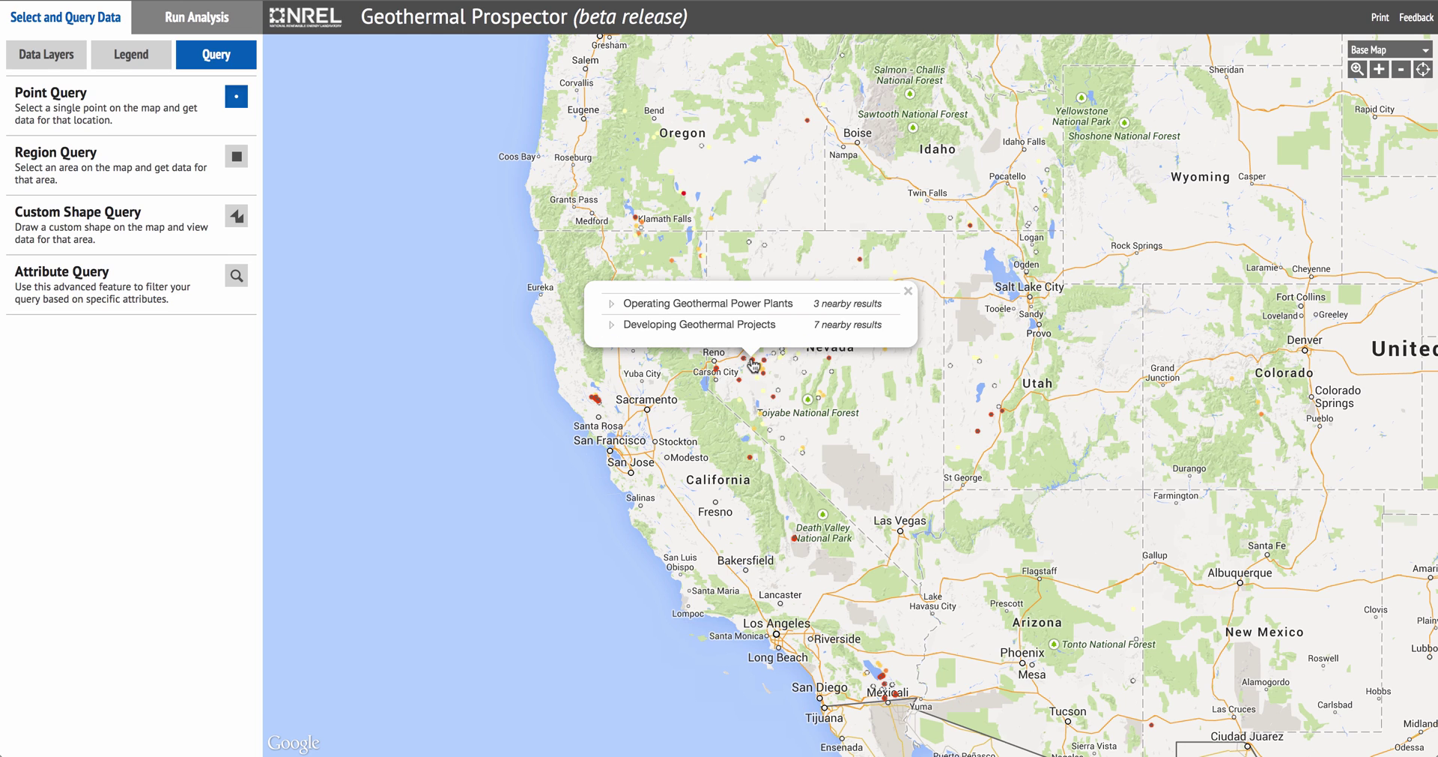
click(613, 327)
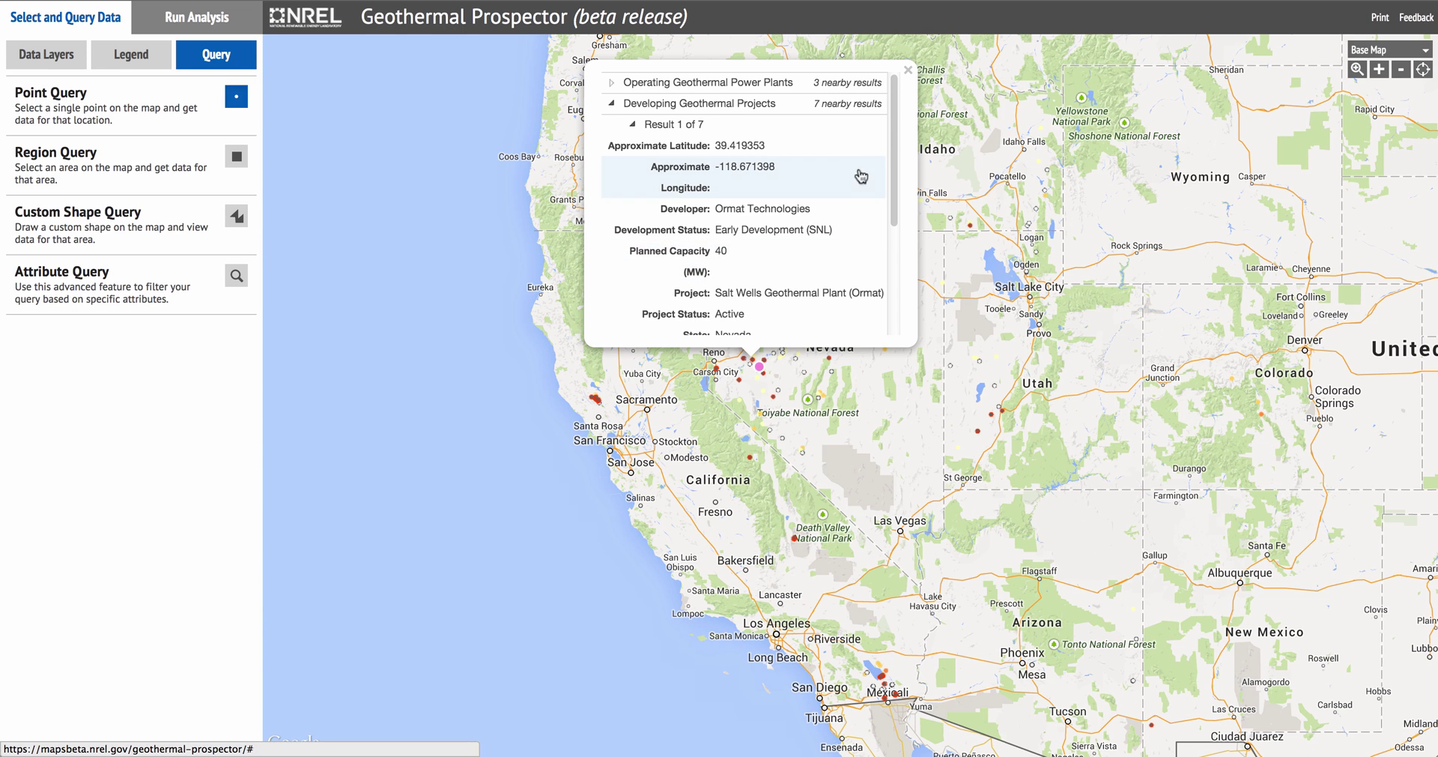
mouse_move(894, 139)
mouse_down()
mouse_move(891, 206)
mouse_move(892, 144)
mouse_up()
click(613, 78)
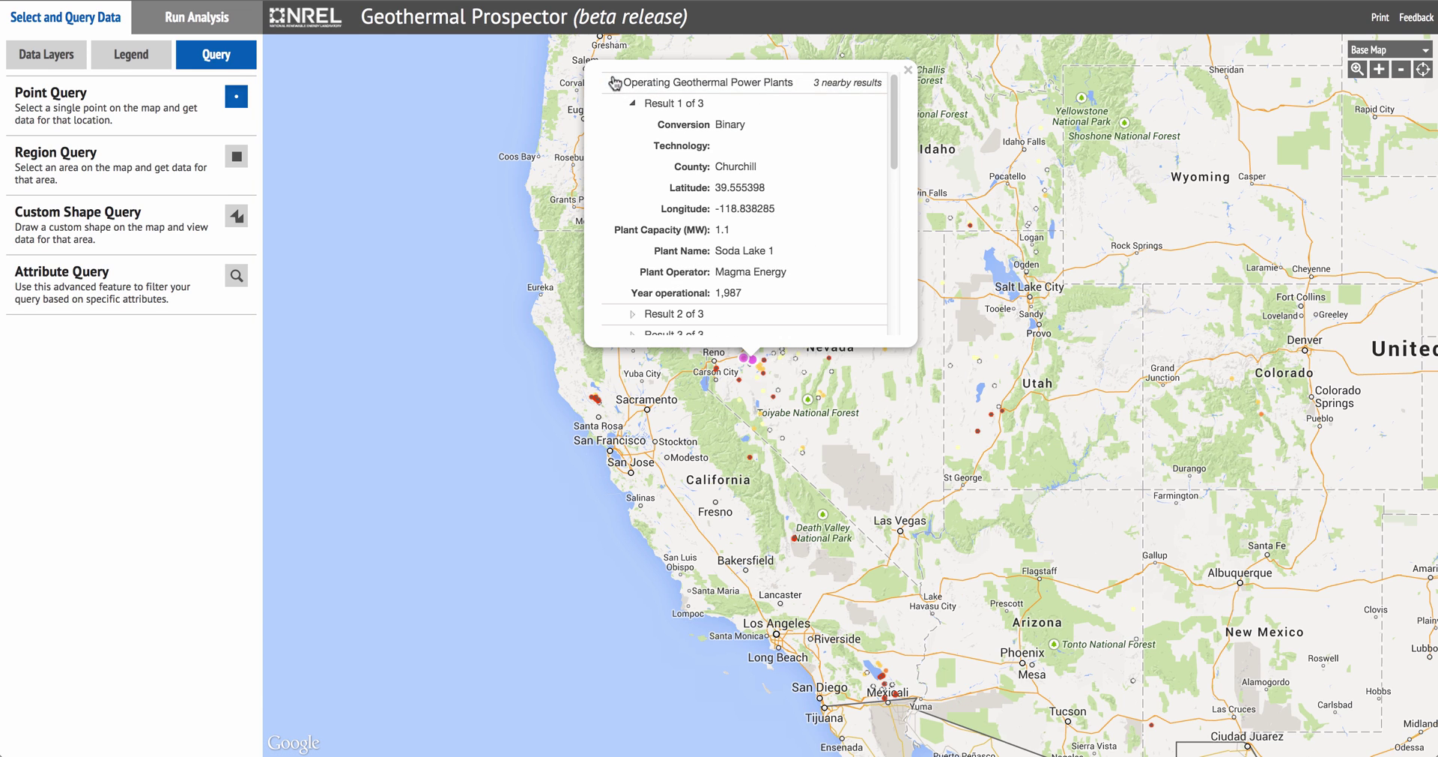
scroll(897, 112, down, 2)
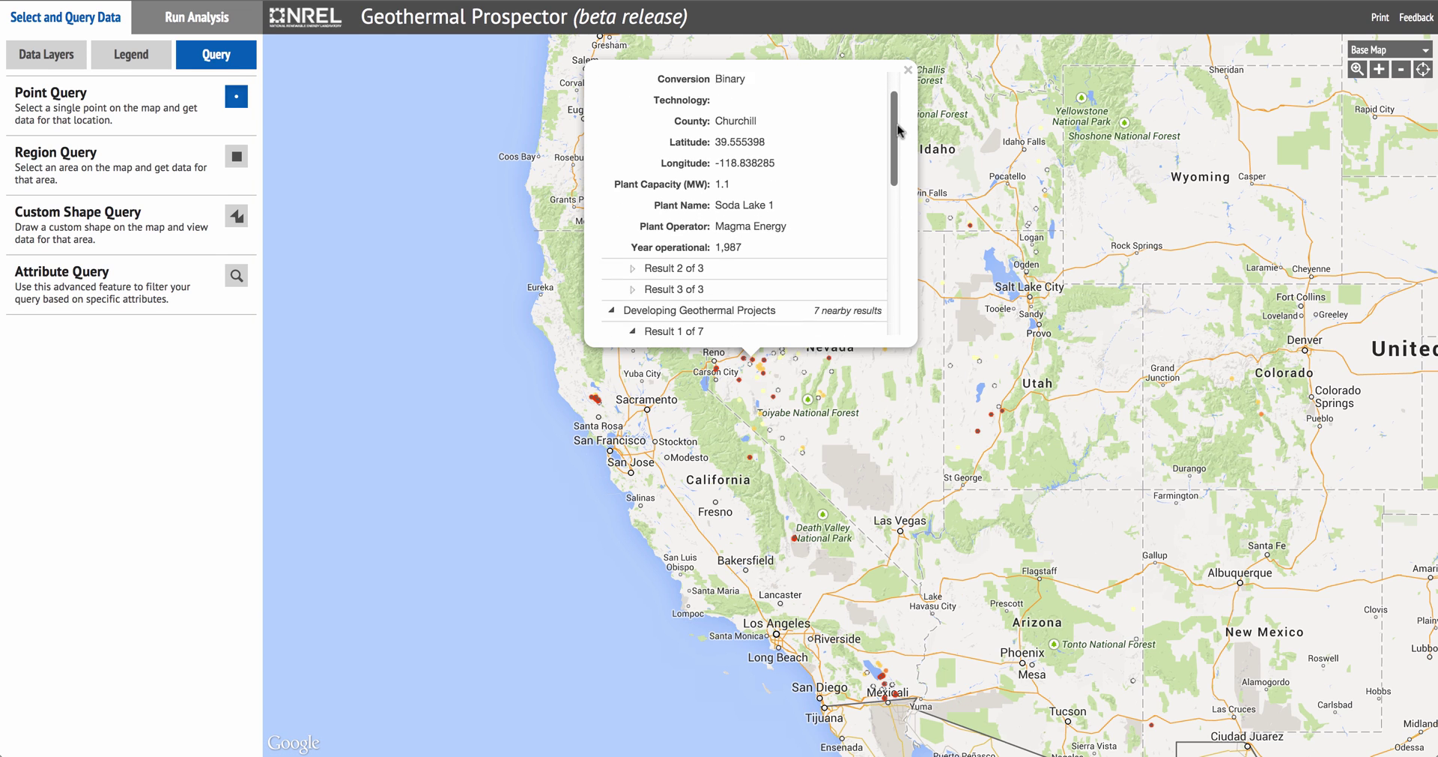
scroll(898, 113, up, 2)
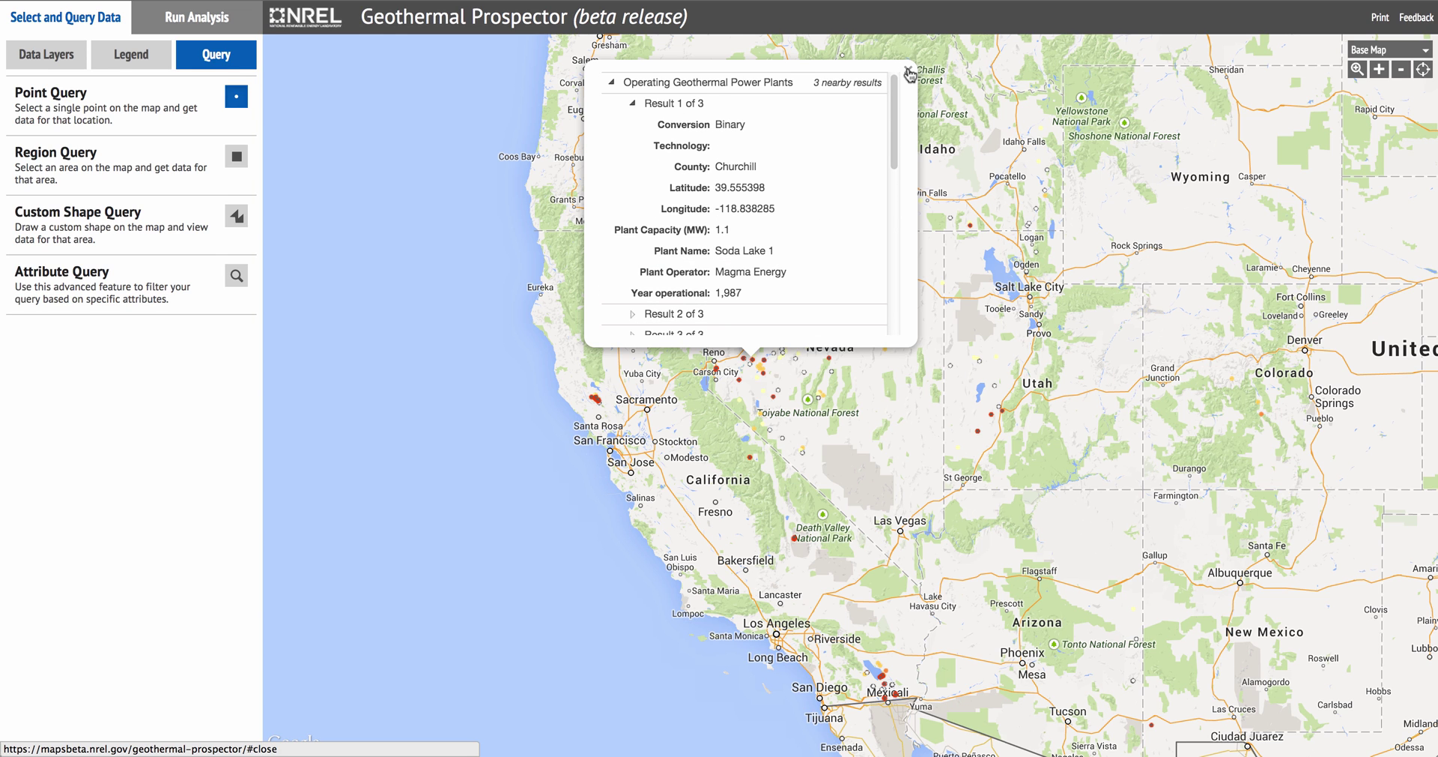
click(909, 73)
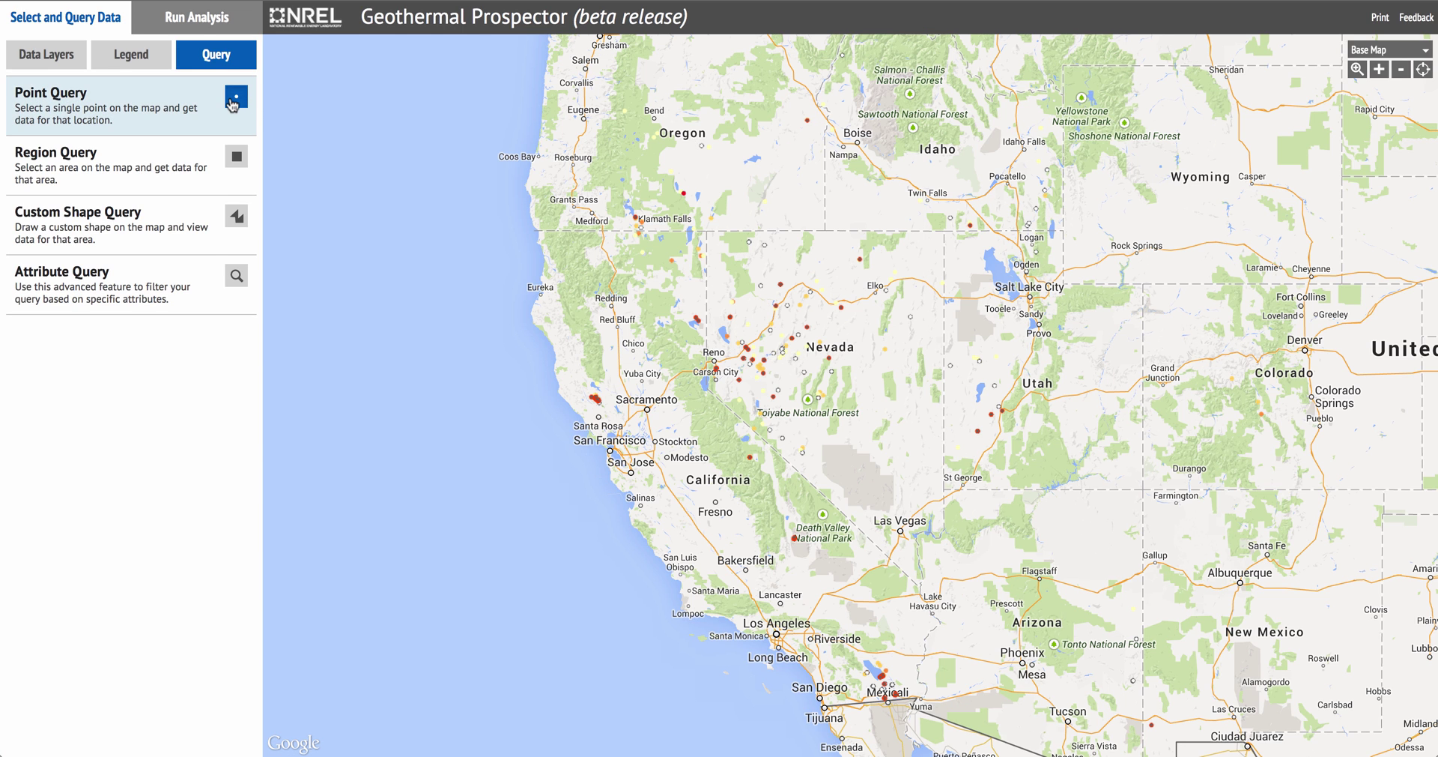
- Run a region query on a rectangle covering northern Nevada and northeastern California, and review the operating geothermal power plants inside it
click(233, 105)
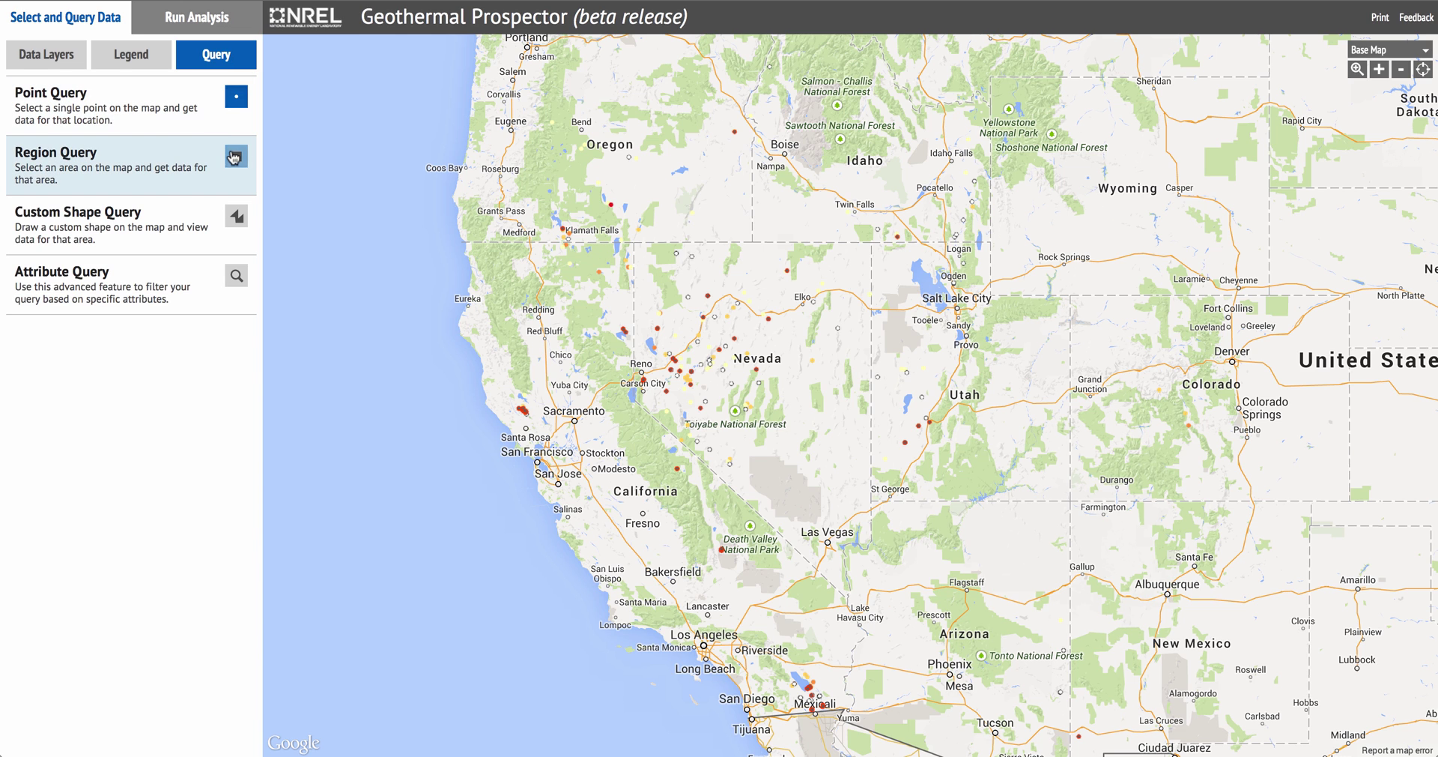
click(236, 159)
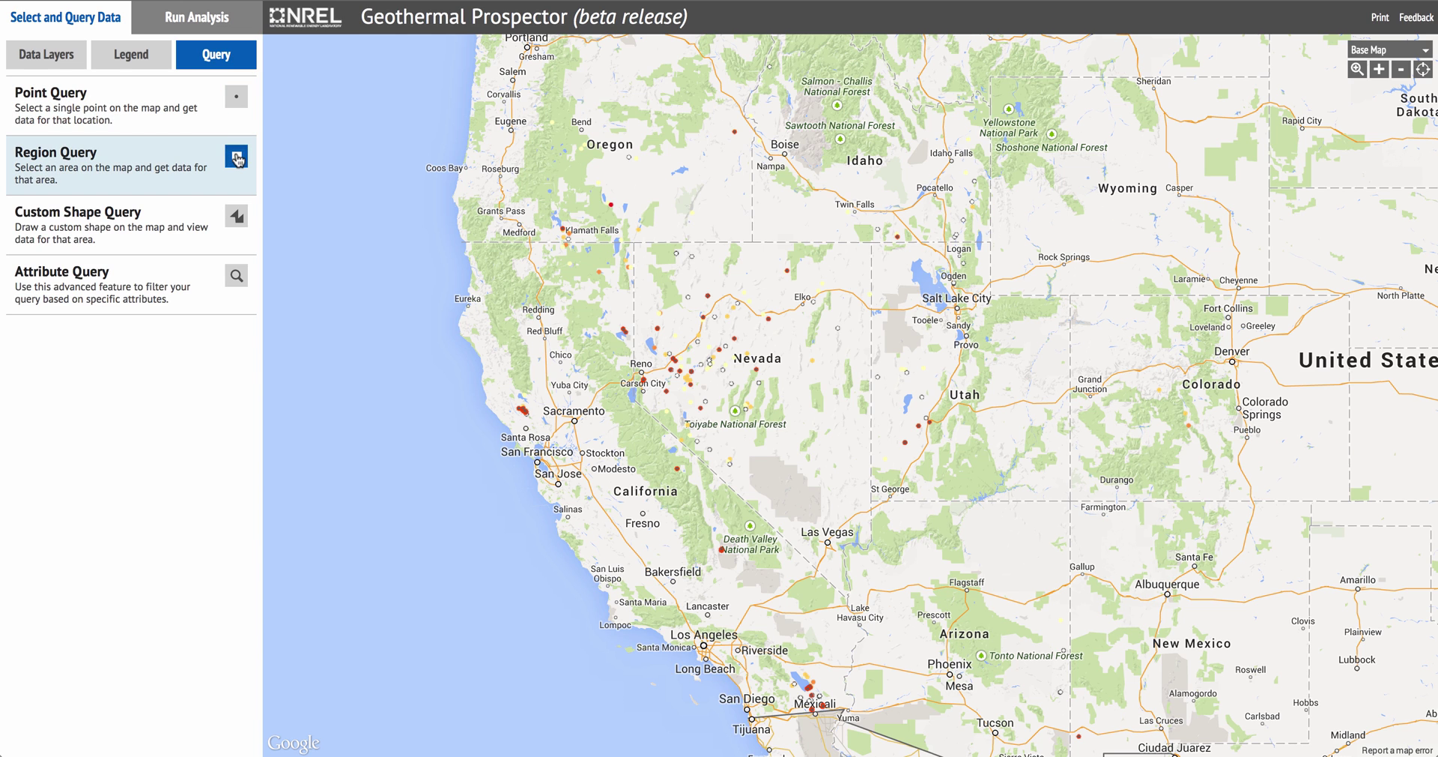
mouse_move(533, 210)
mouse_down()
mouse_move(668, 353)
mouse_move(851, 442)
mouse_up()
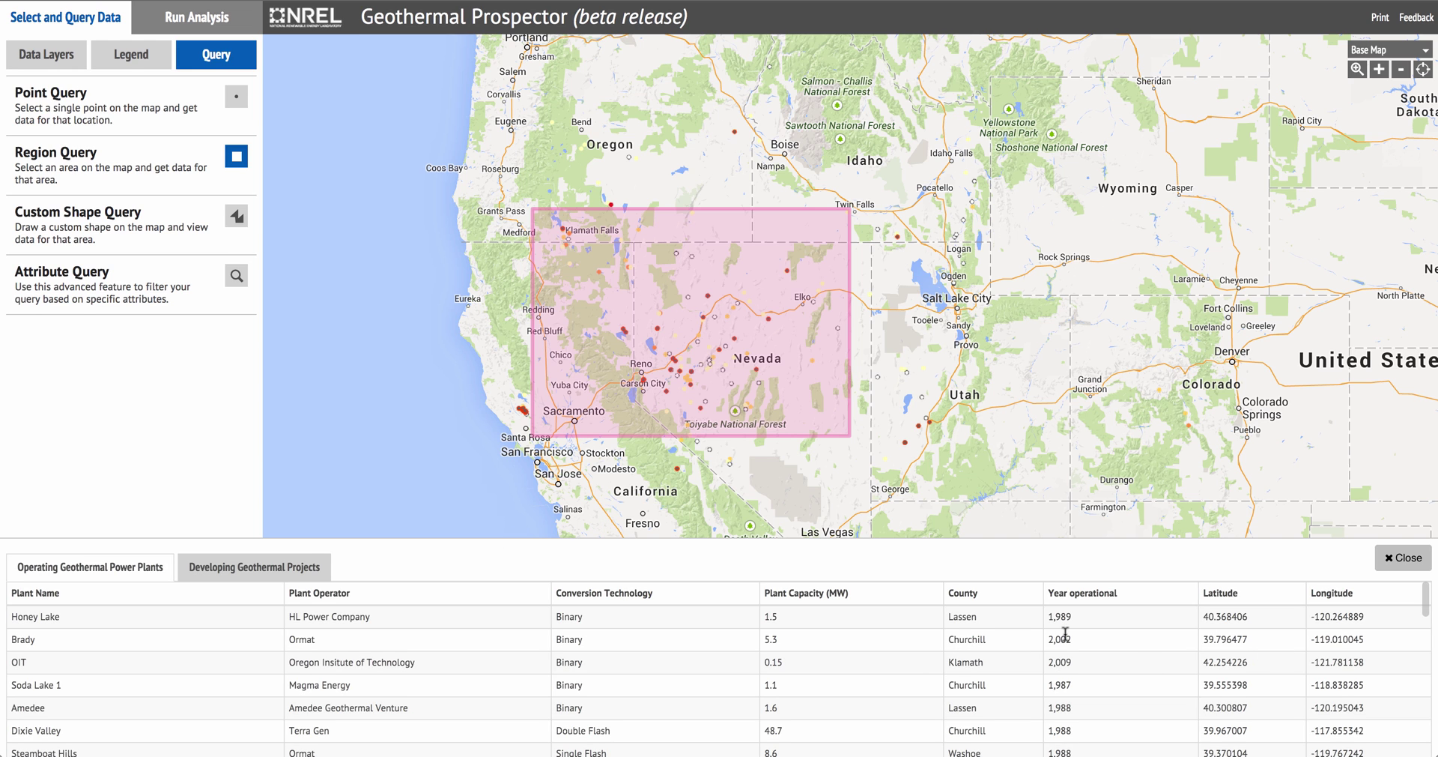
scroll(1067, 638, down, 1)
scroll(1067, 638, down, 2)
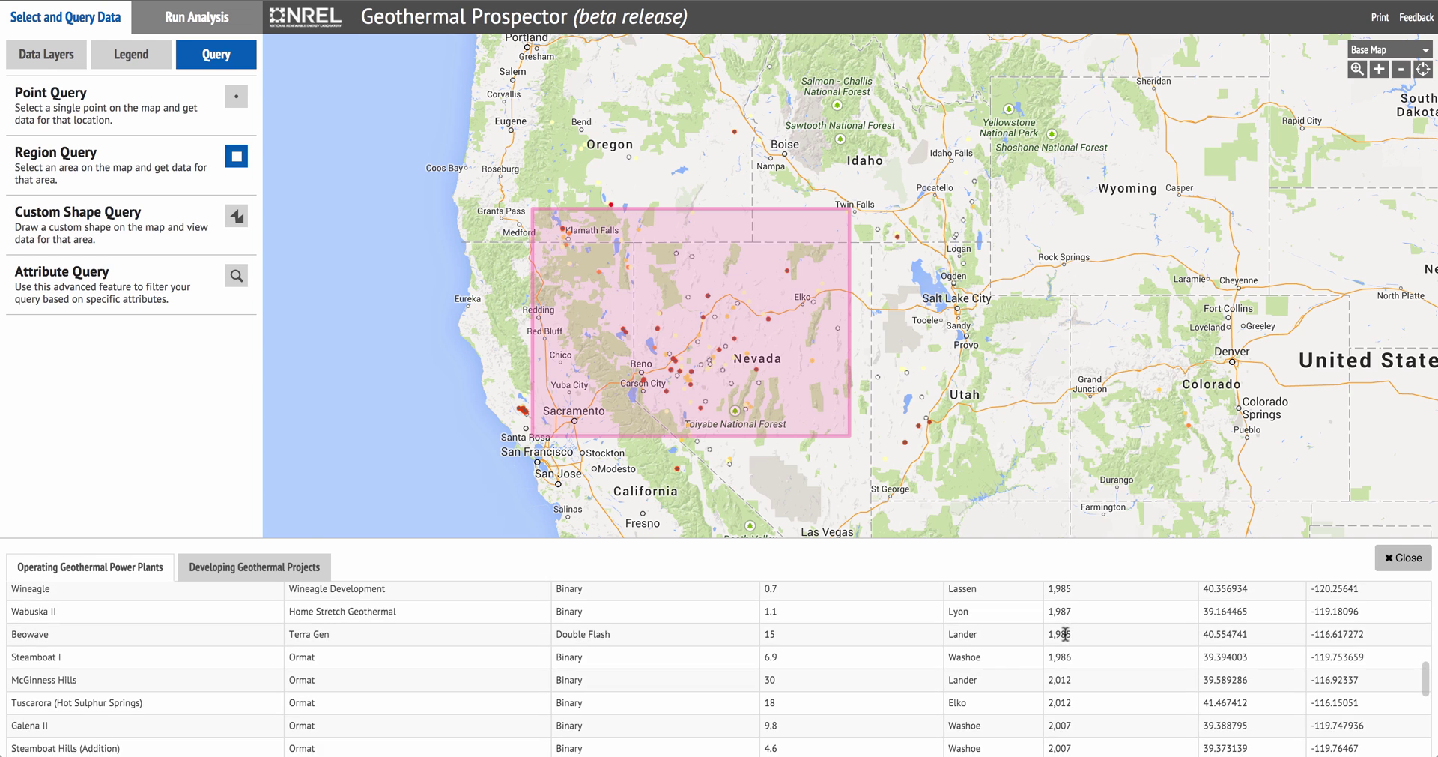
scroll(1068, 638, up, 3)
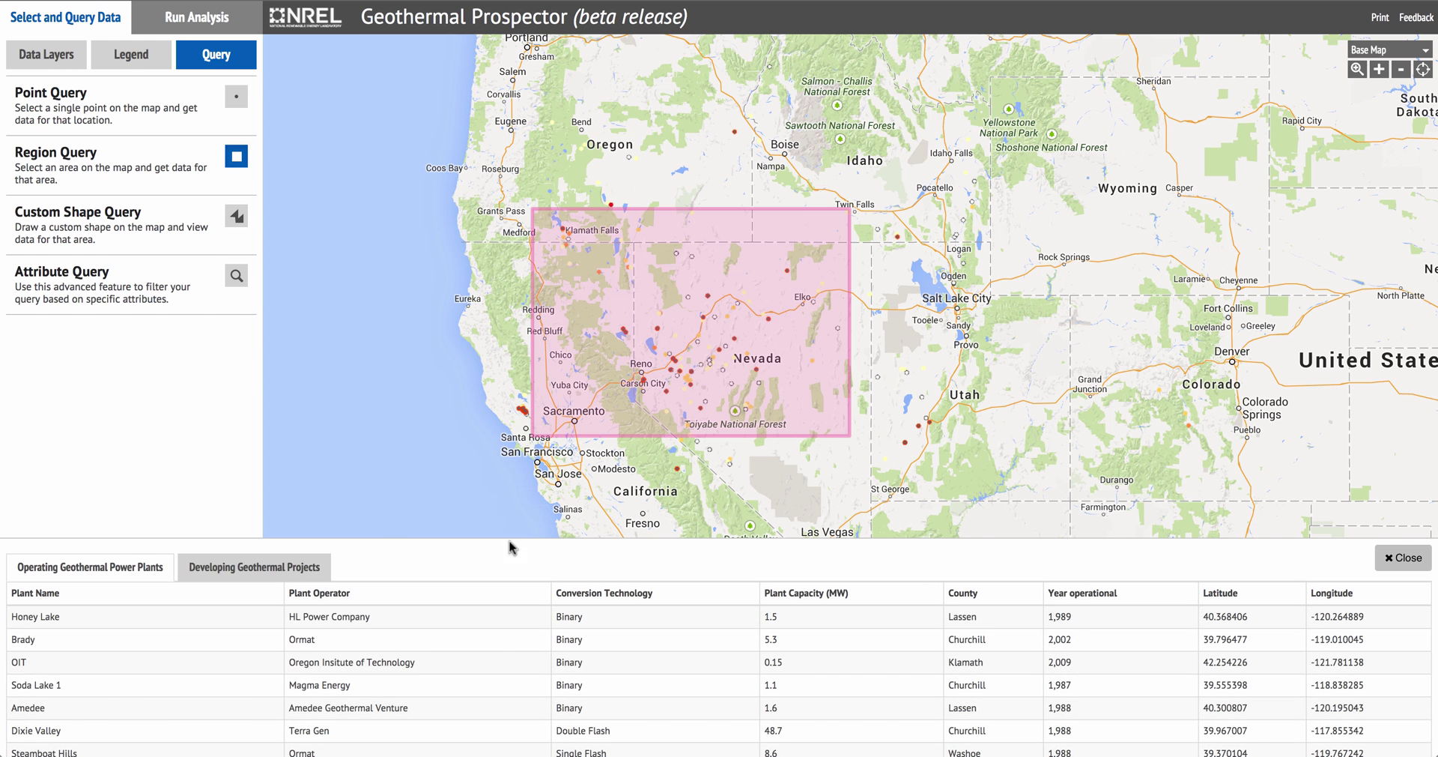
- Examine the developing geothermal projects within the queried rectangle and close the results
click(286, 569)
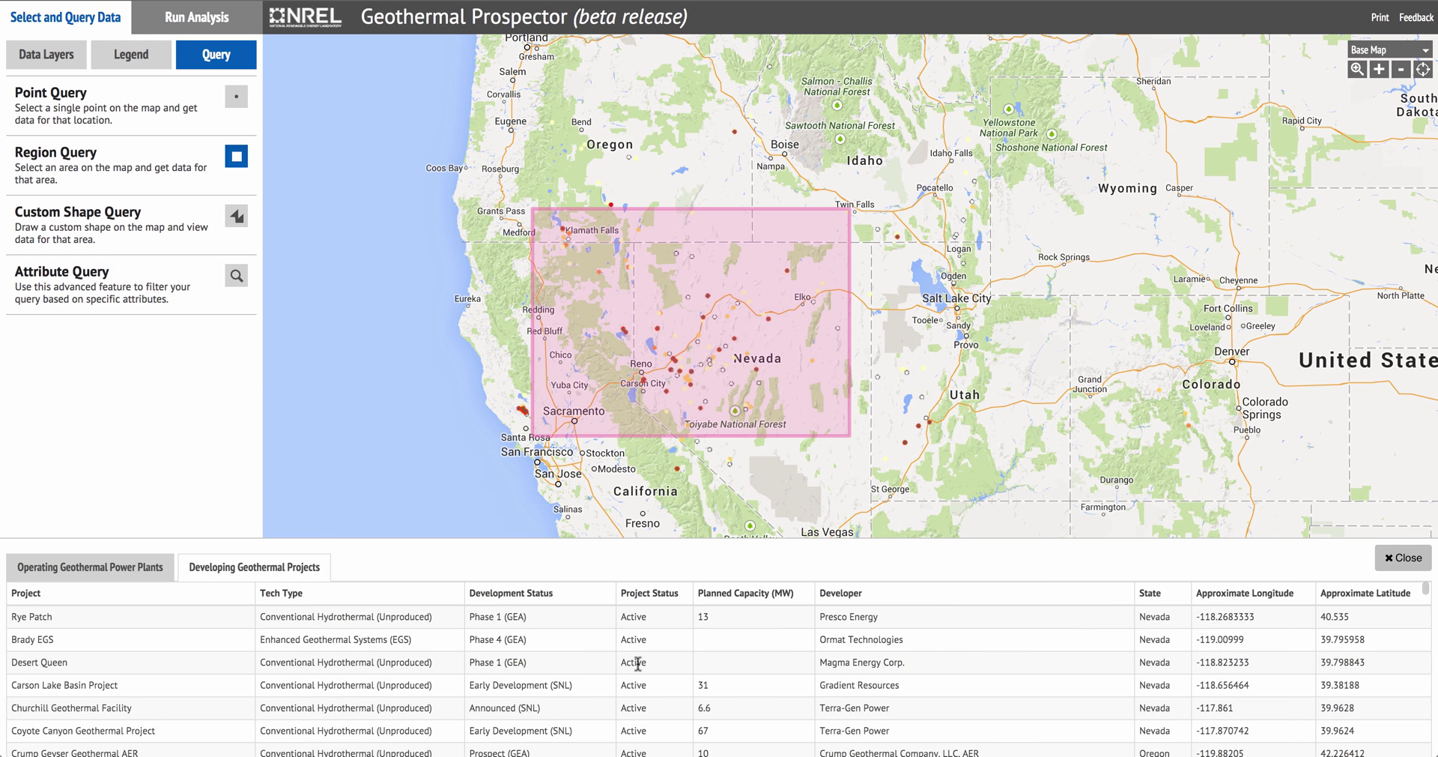
scroll(638, 666, down, 1)
scroll(638, 666, down, 4)
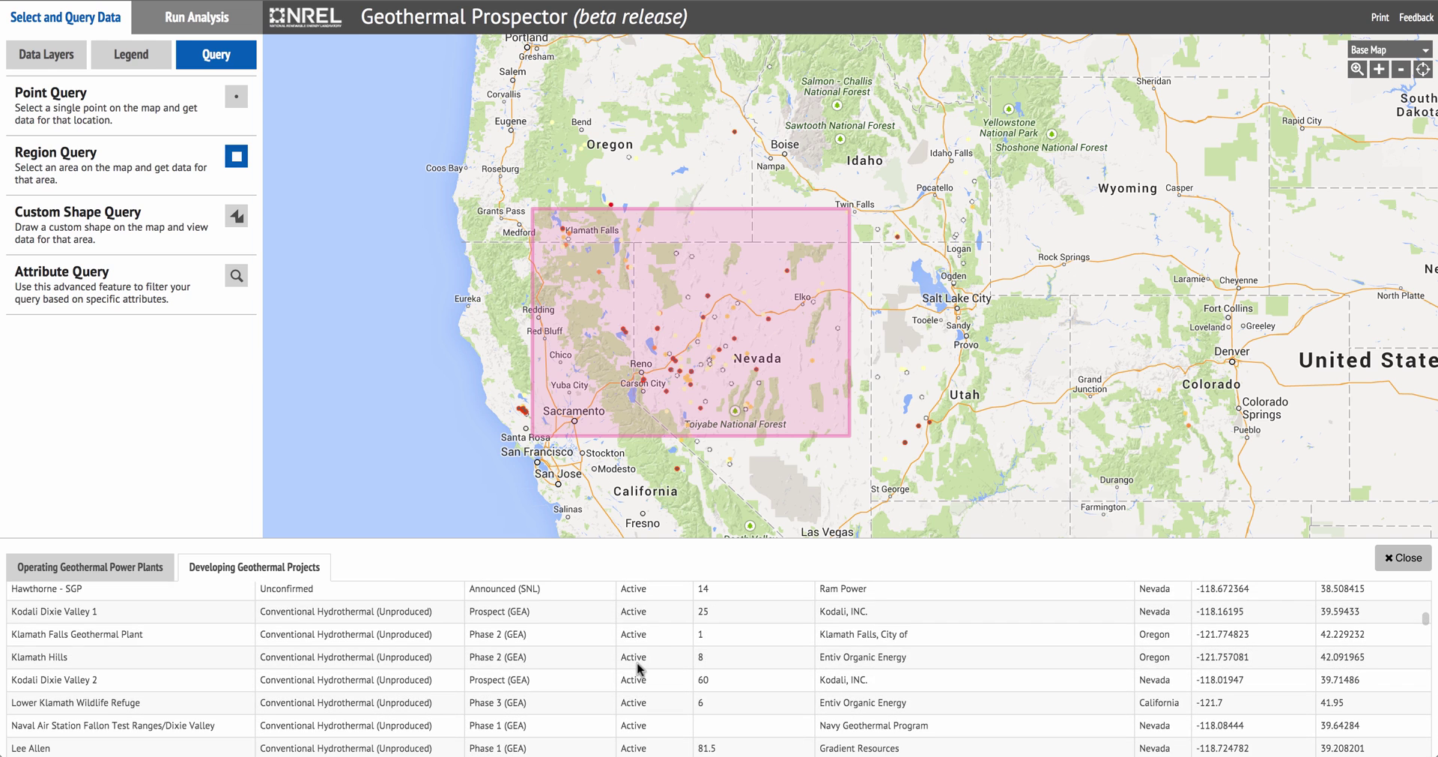
scroll(638, 669, up, 5)
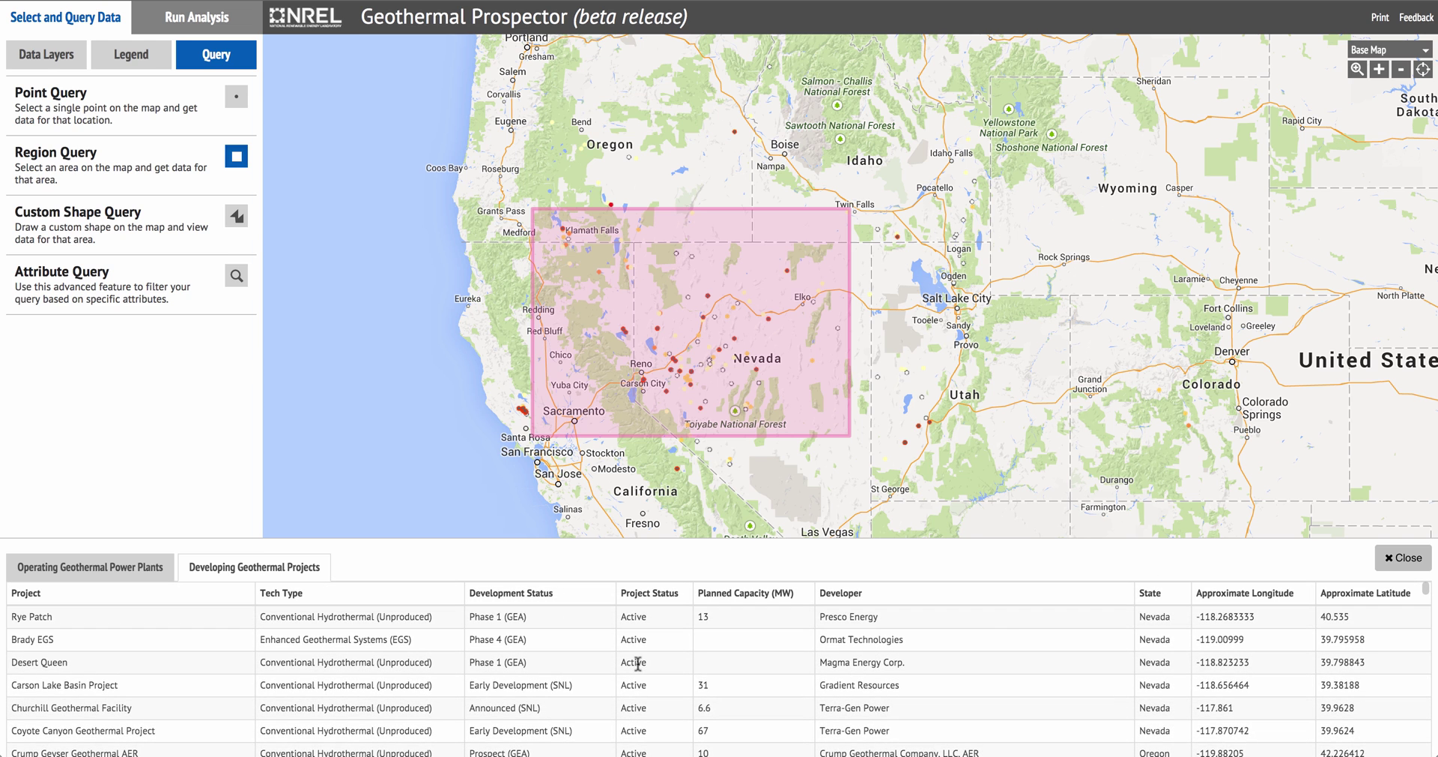
click(1388, 558)
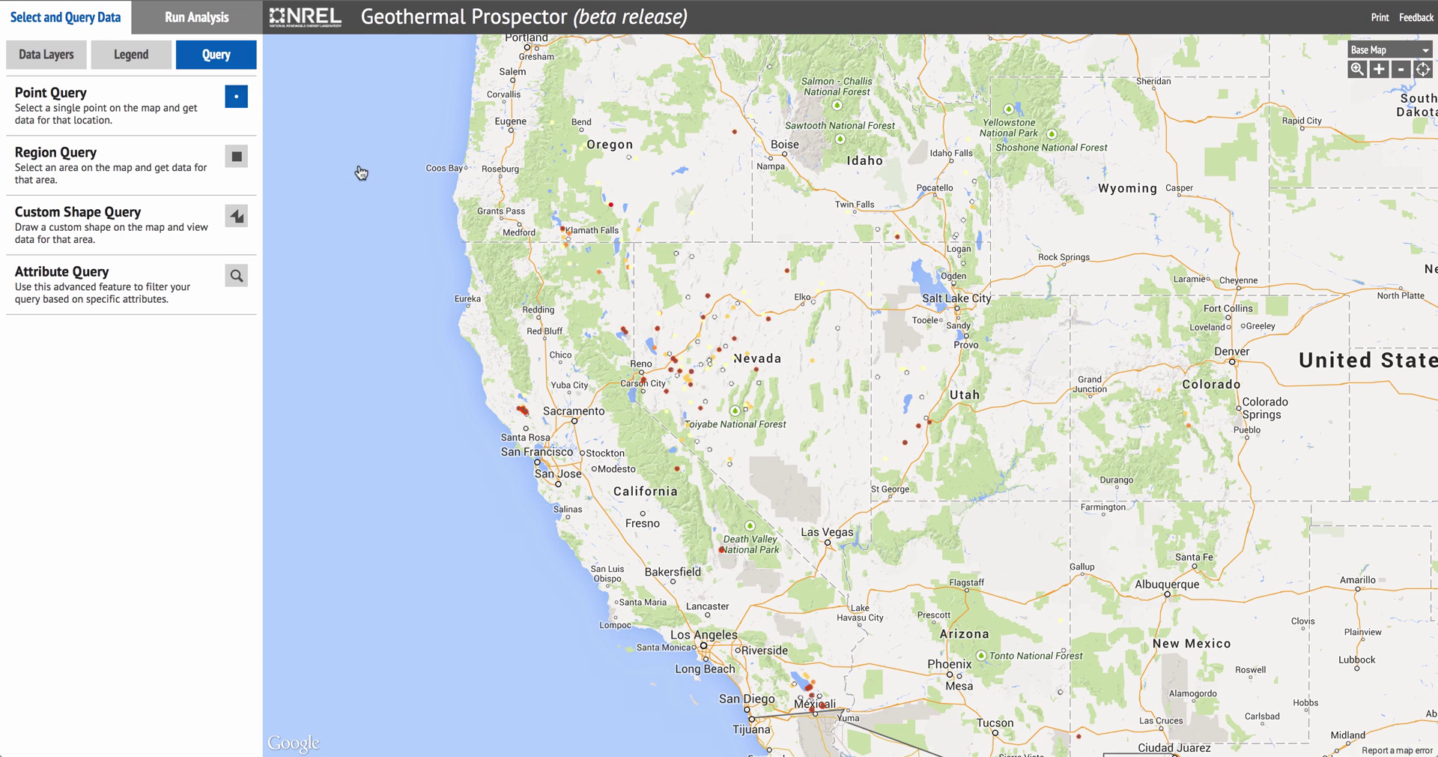
- Run a custom shape query on a polygon around northern Nevada and northeastern California, with corners near Redding, Klamath Falls, Elko and Stockton
click(236, 218)
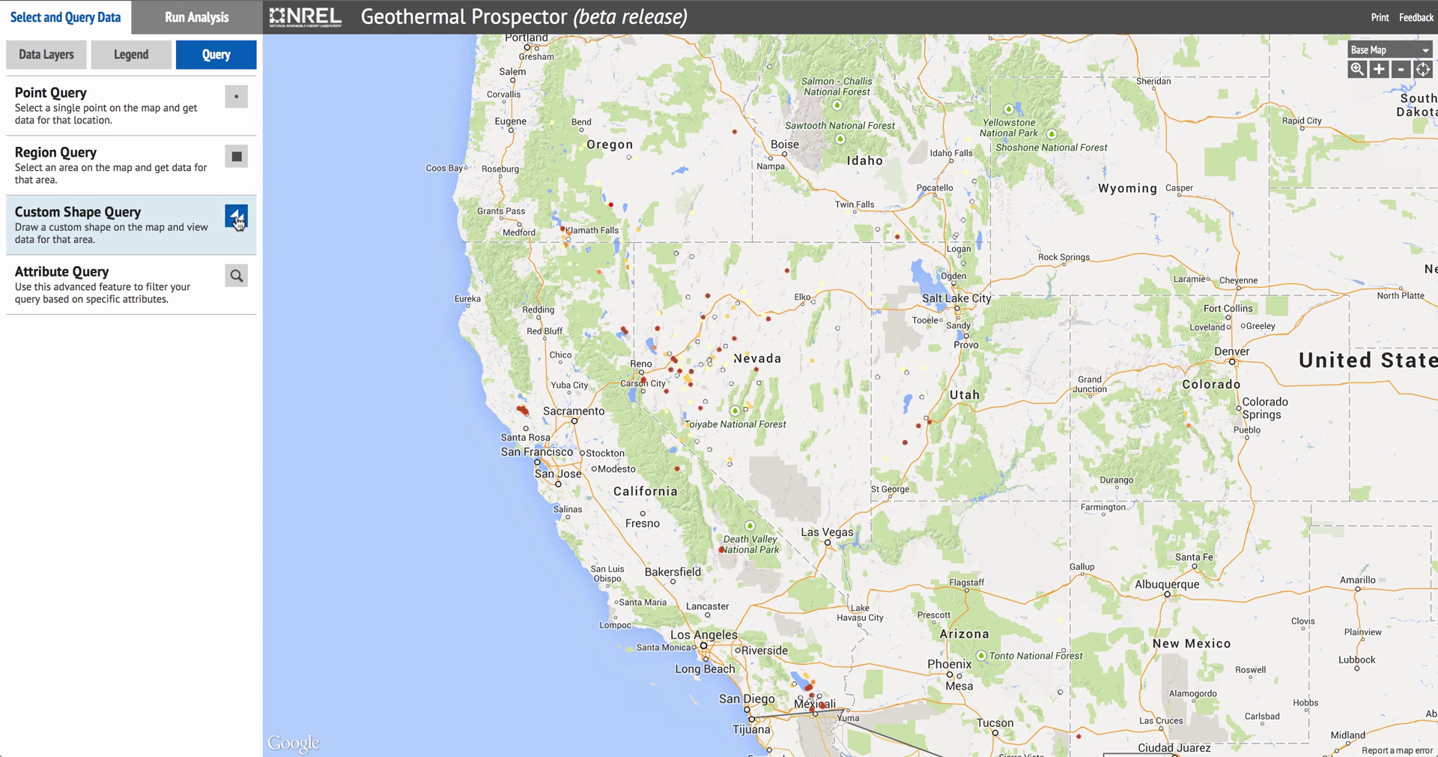
click(545, 300)
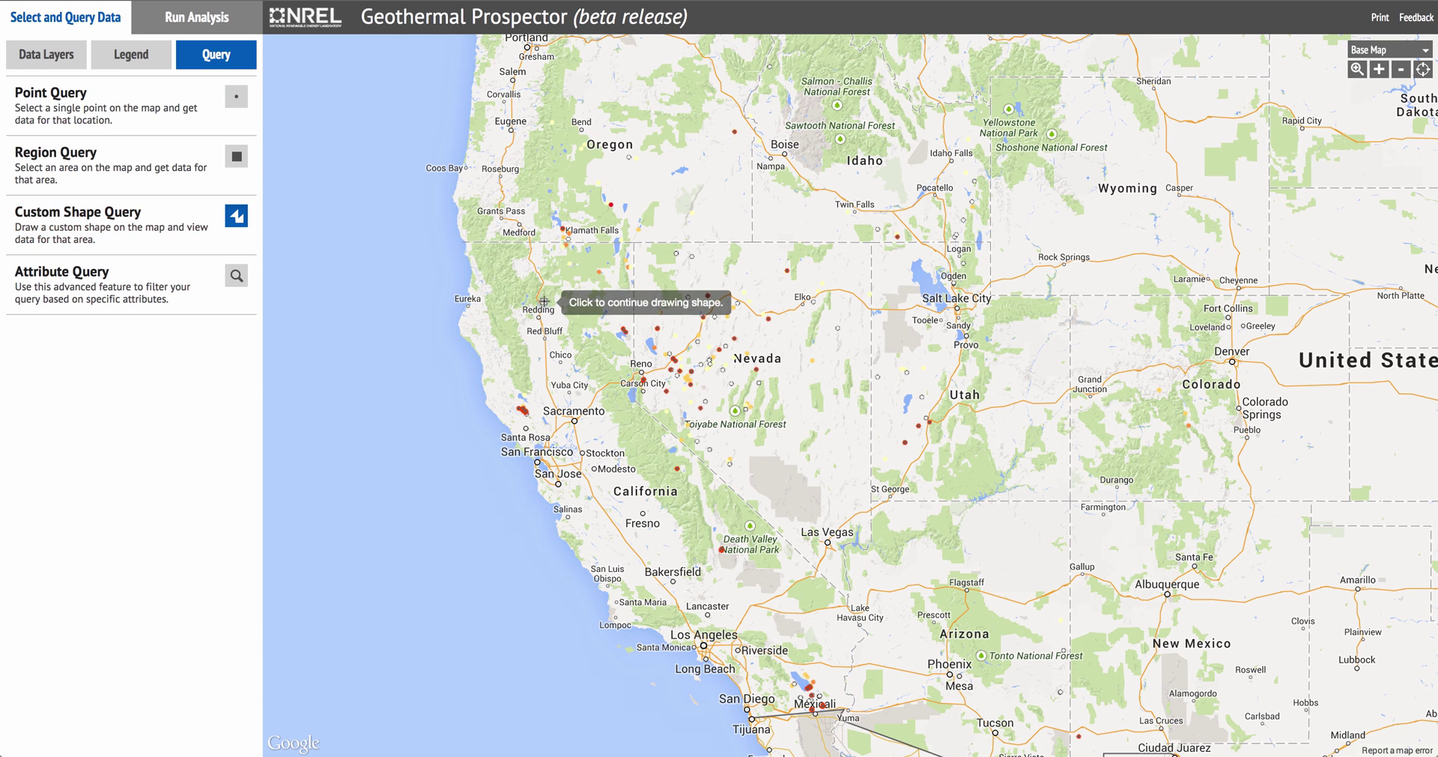
click(582, 233)
click(727, 219)
click(810, 301)
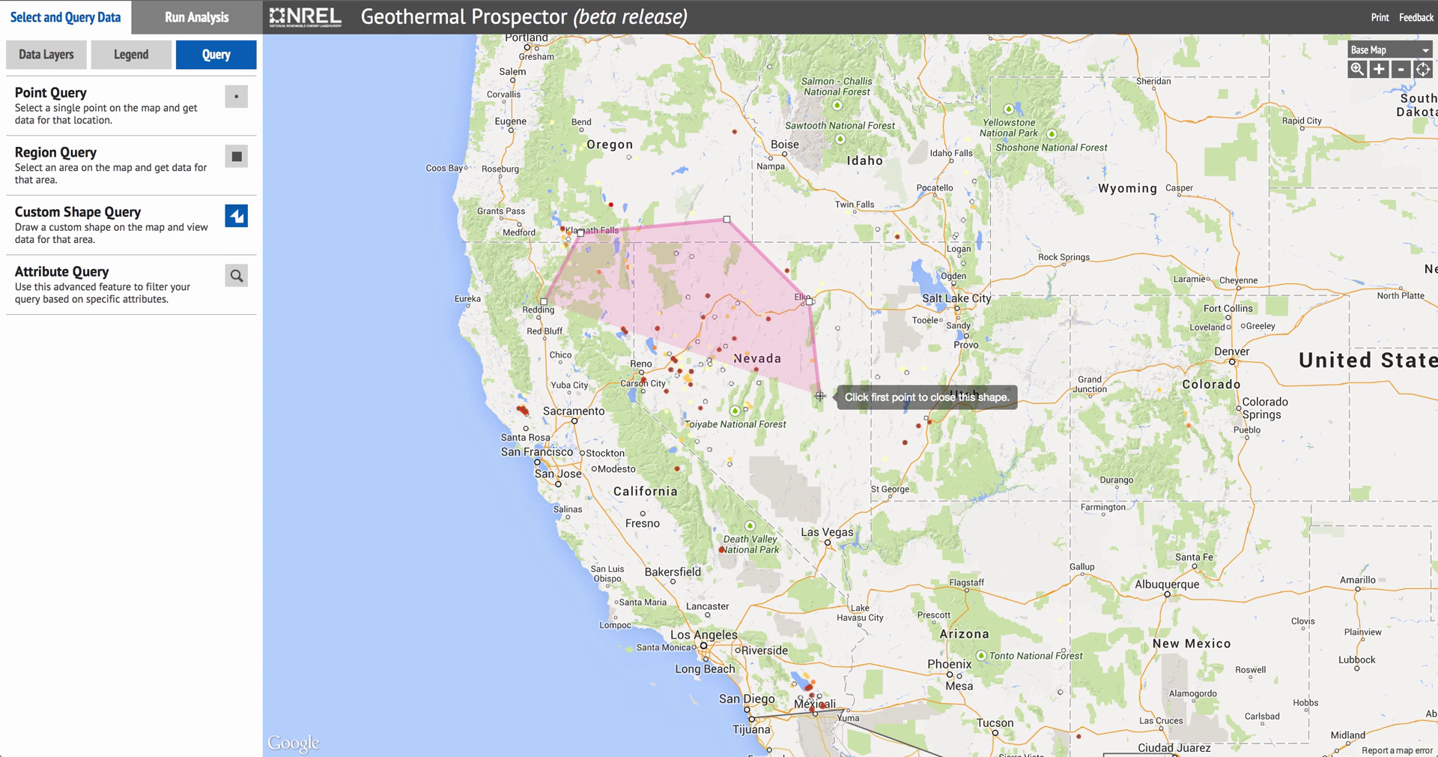
click(820, 394)
double_click(596, 444)
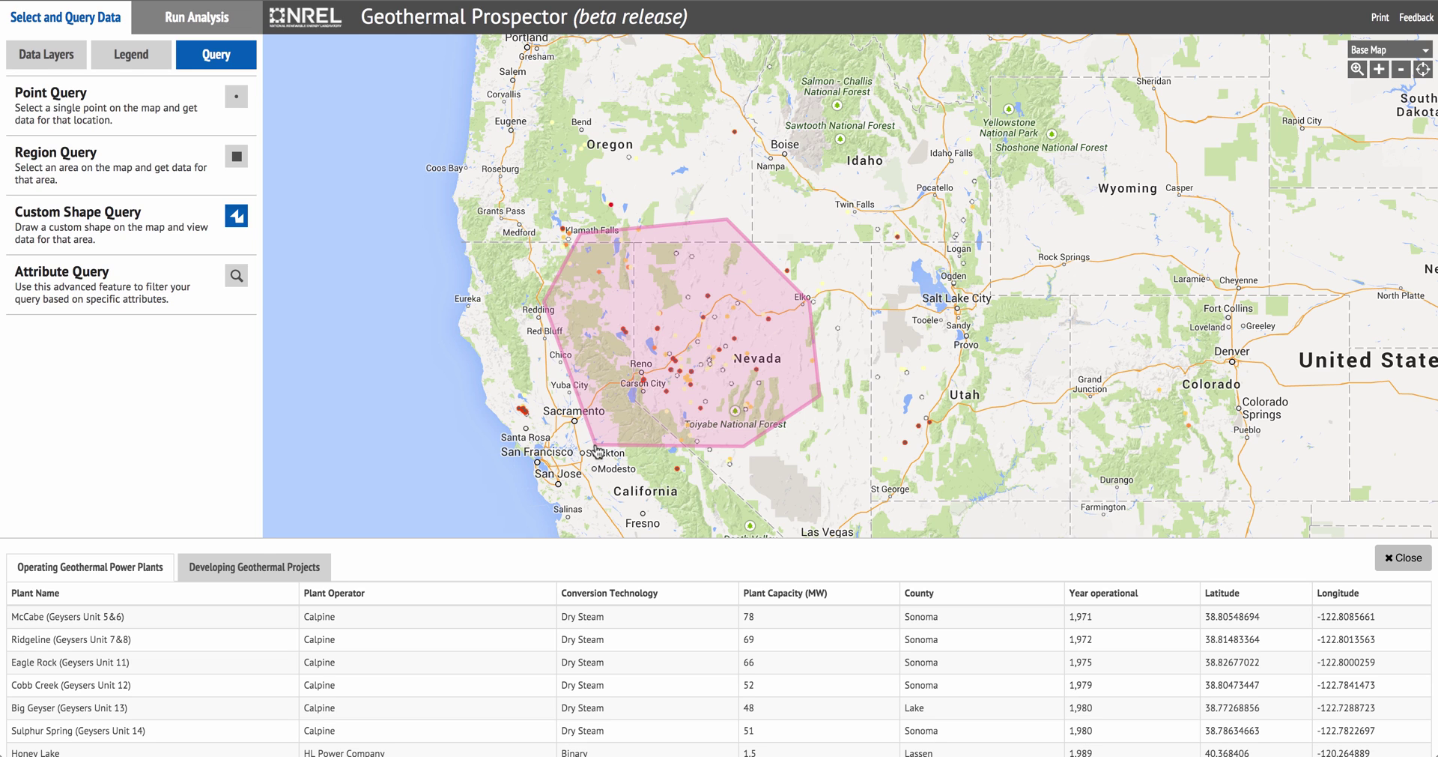
- Check the developing projects and operating power plants returned for the custom shape, and close the results
click(250, 571)
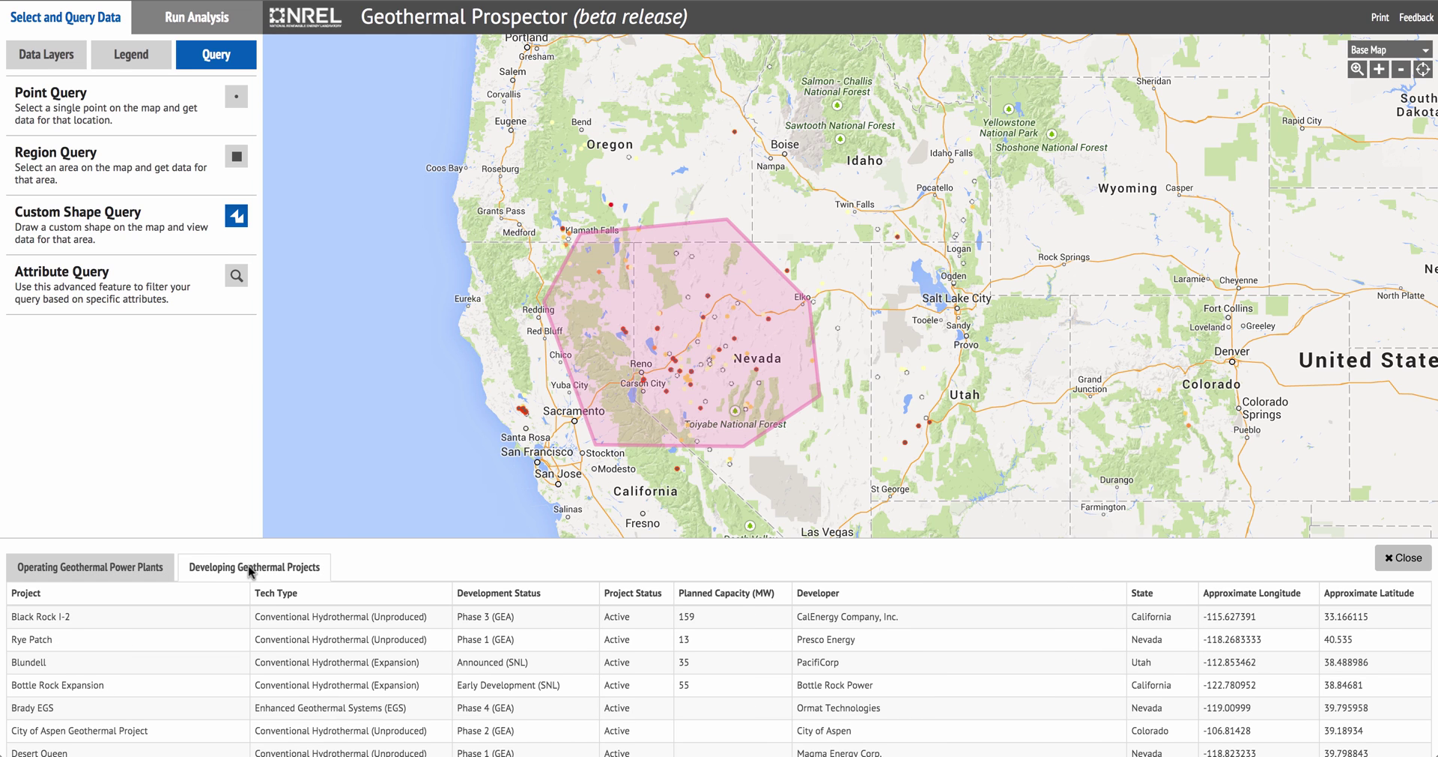
click(109, 571)
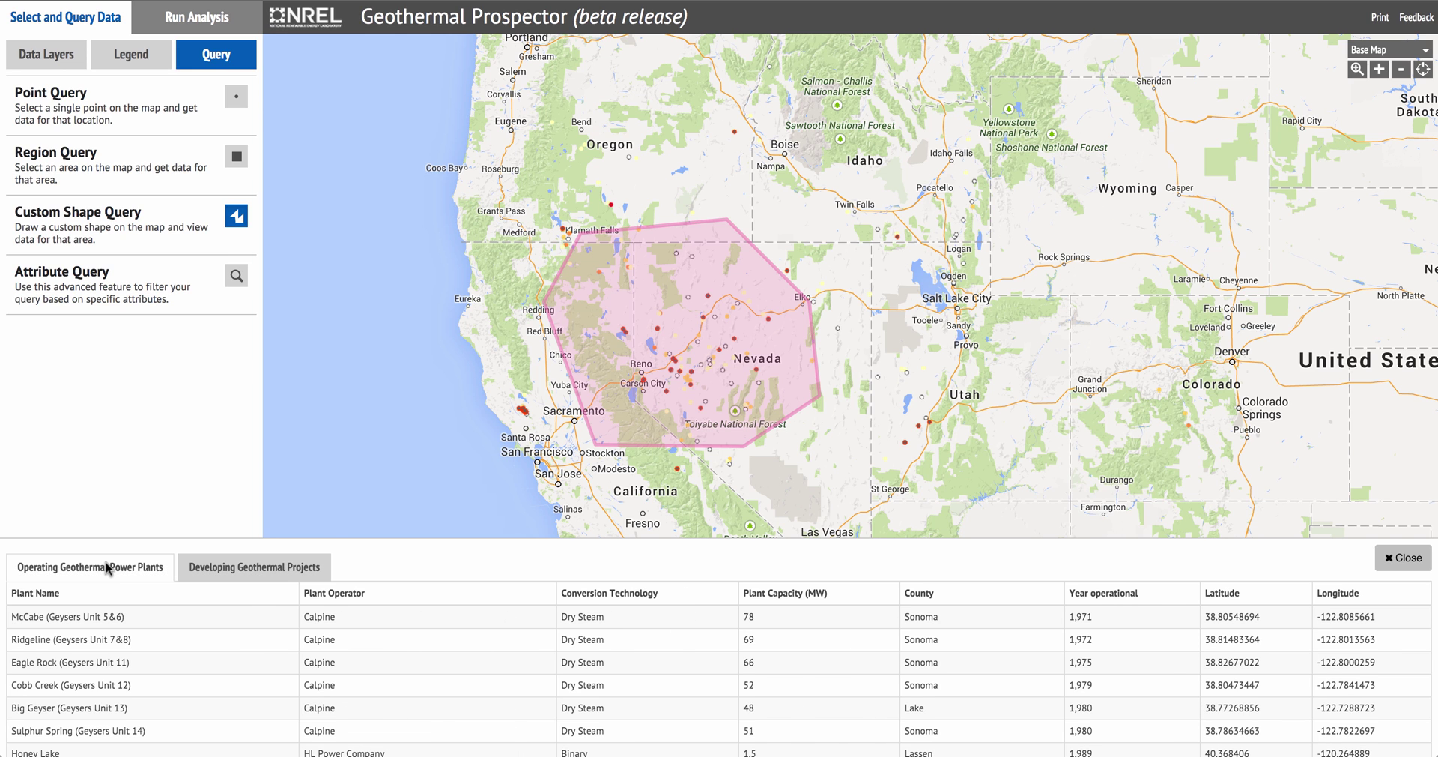
click(1406, 561)
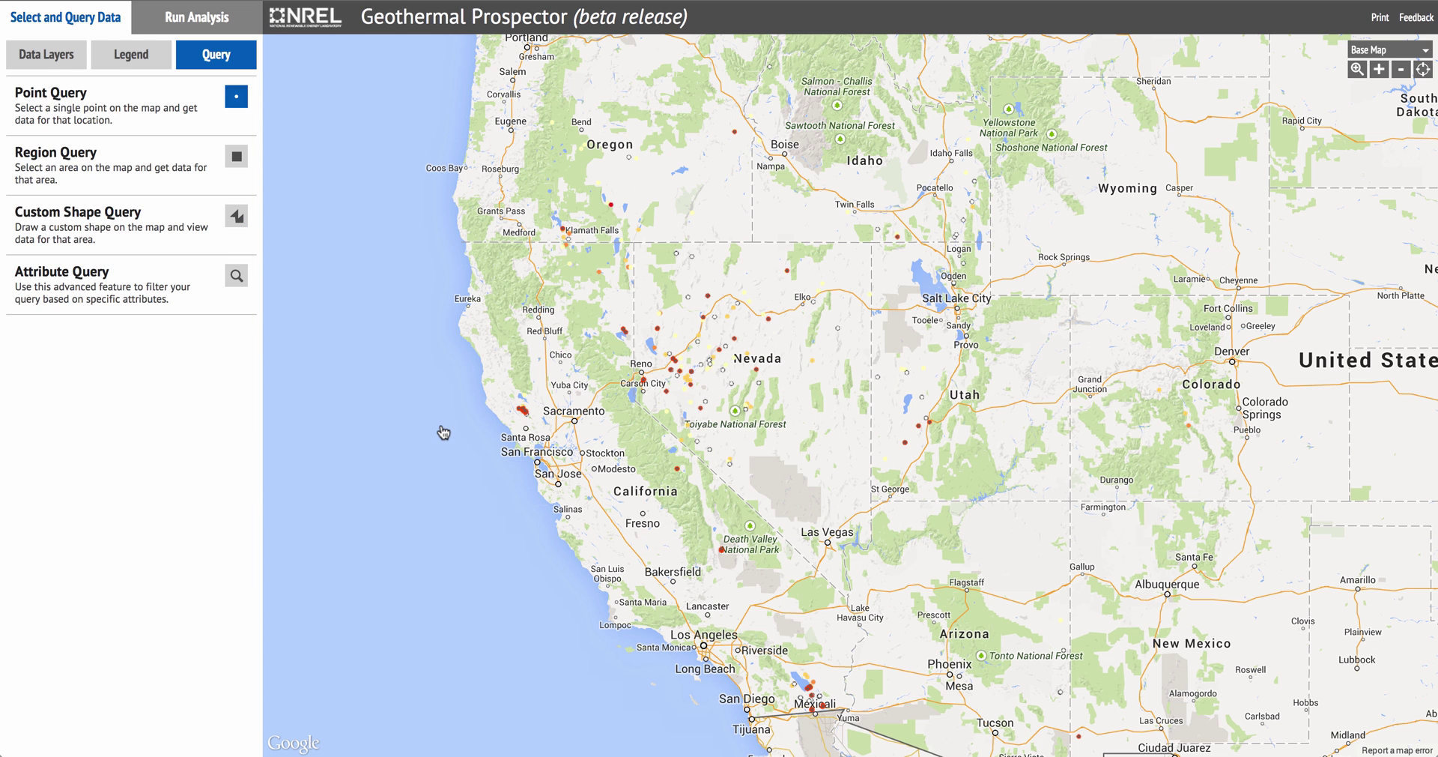
- Start an attribute query on the visible layer Operating Geothermal Power Plants
click(236, 216)
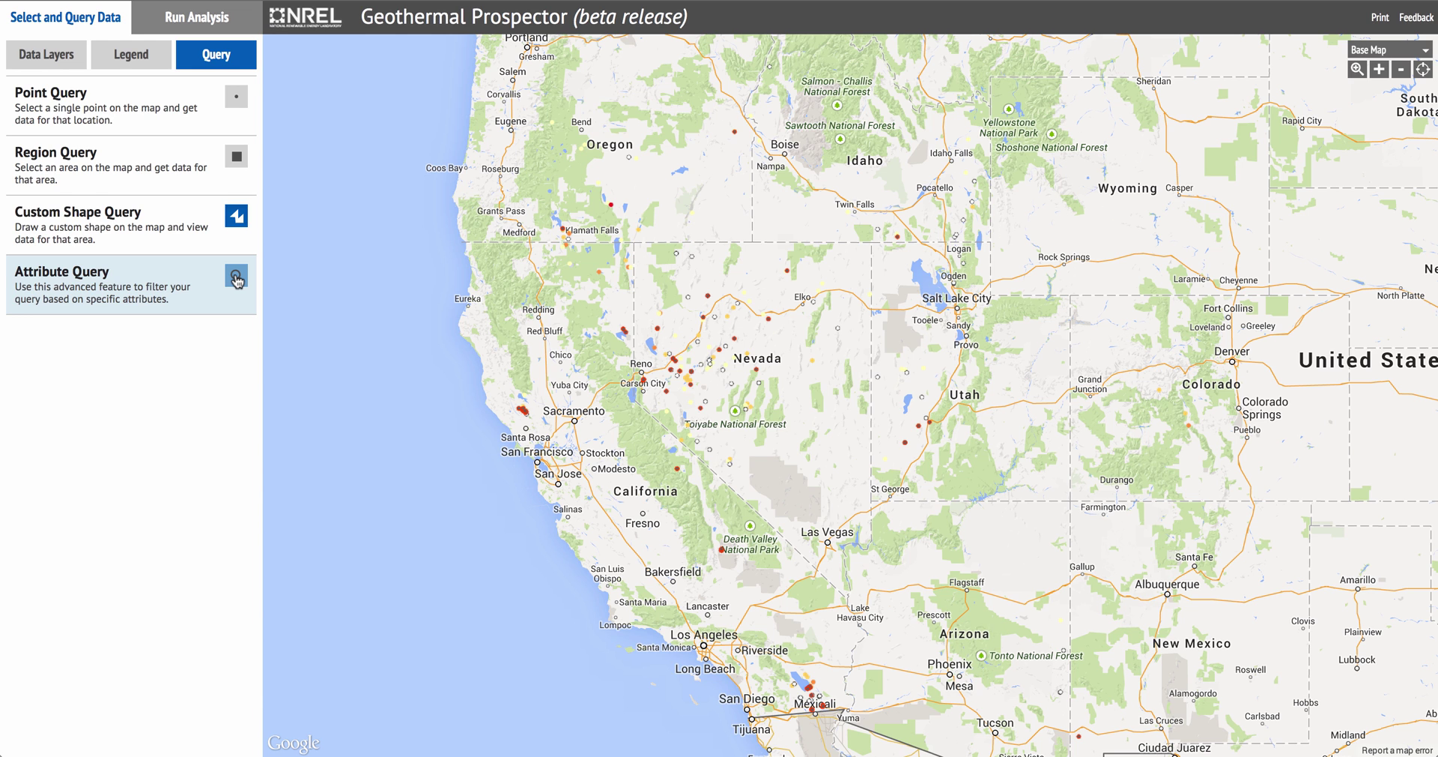
click(236, 278)
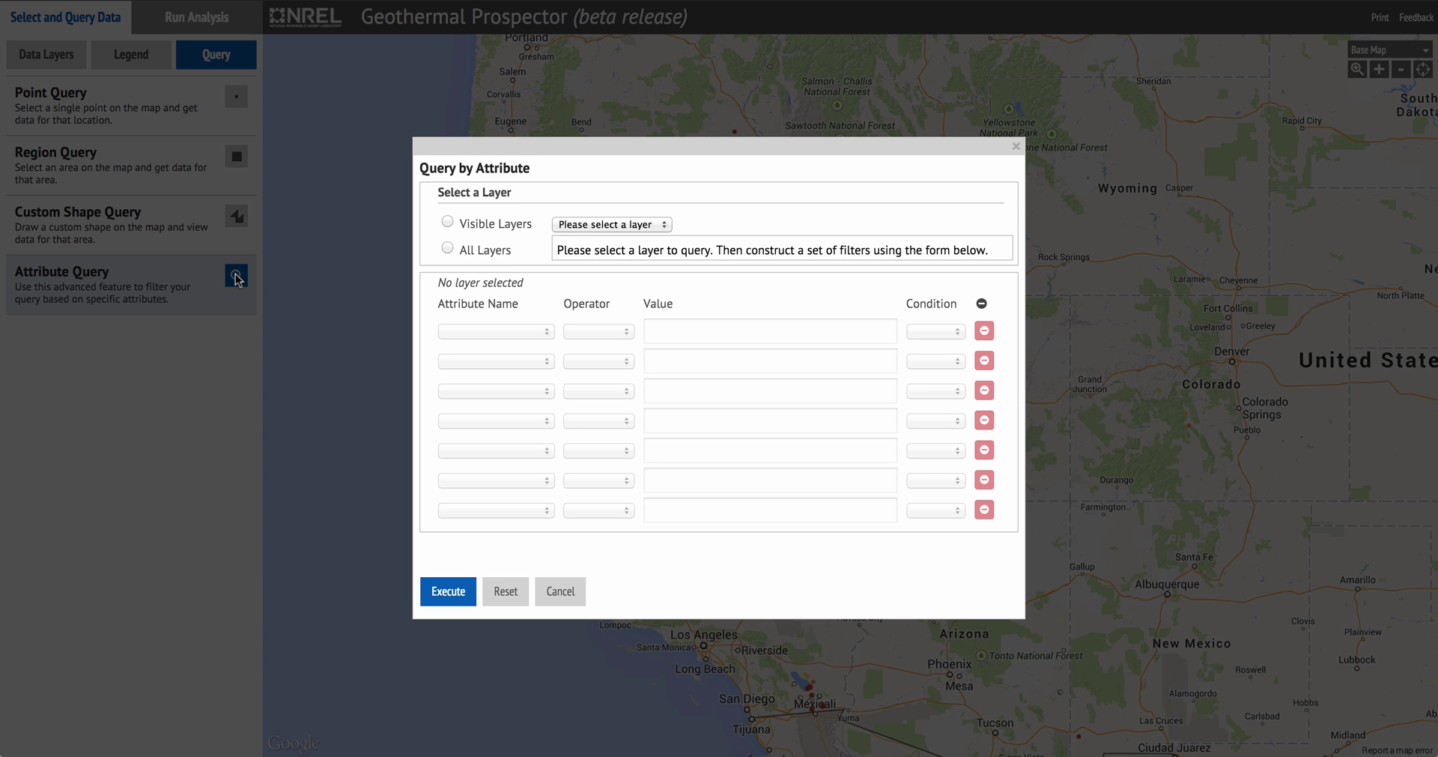
click(584, 225)
click(580, 223)
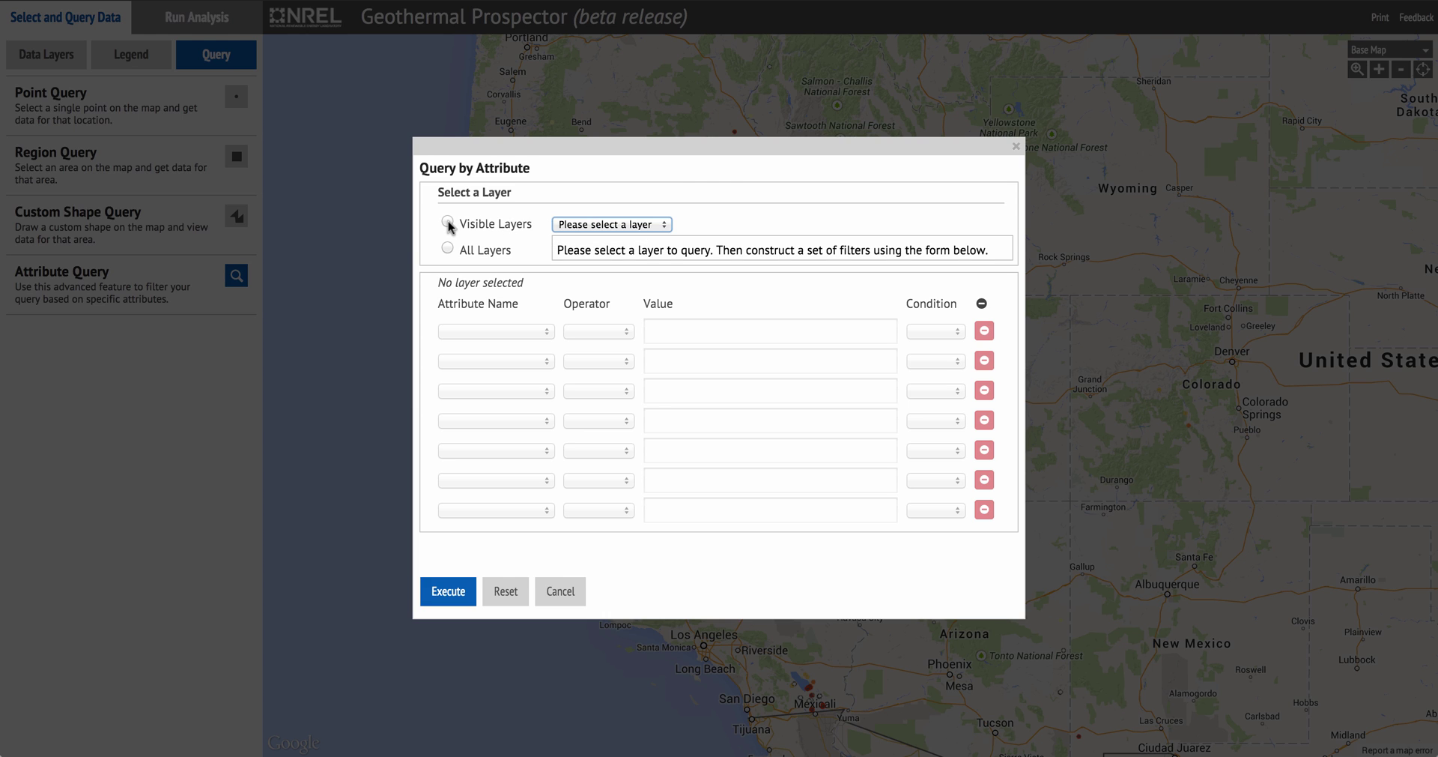
click(448, 223)
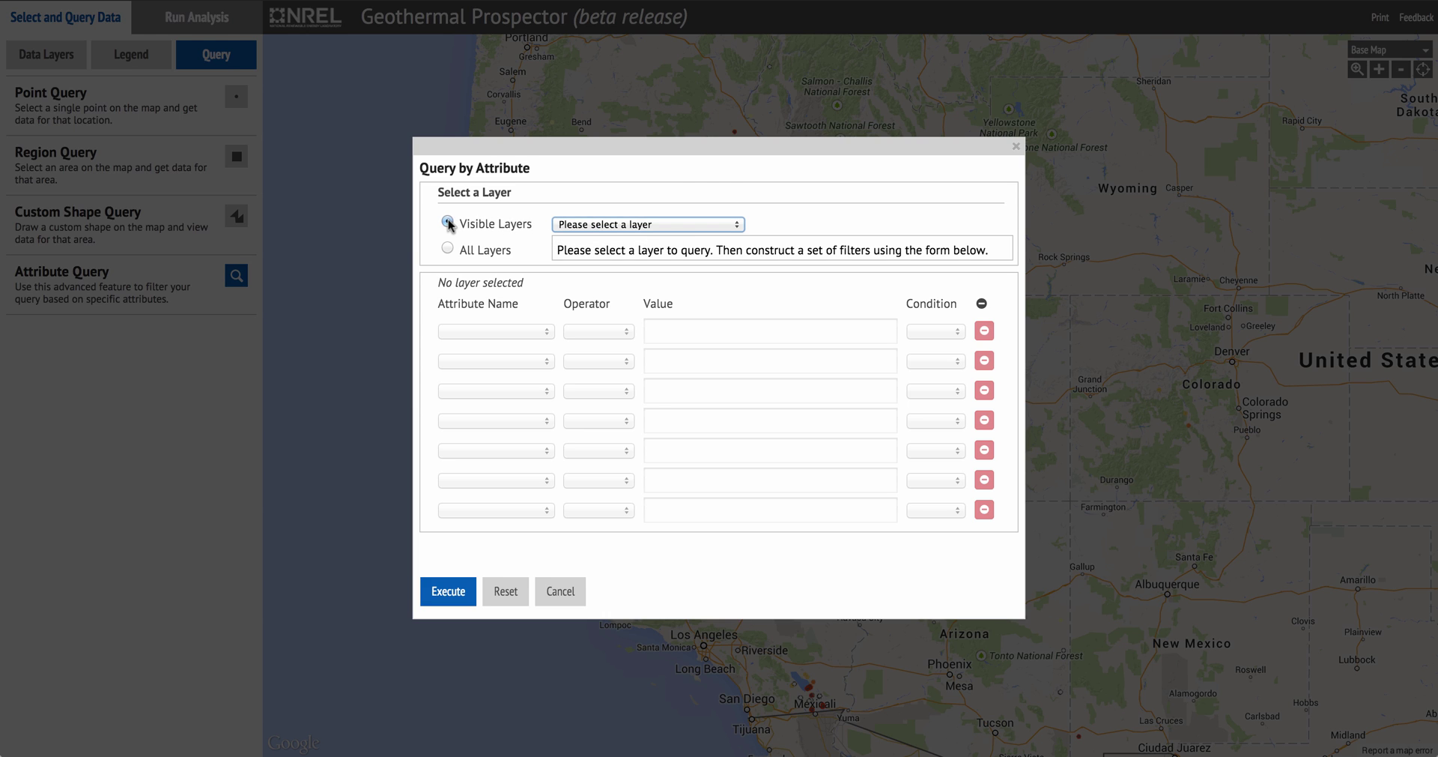
click(616, 226)
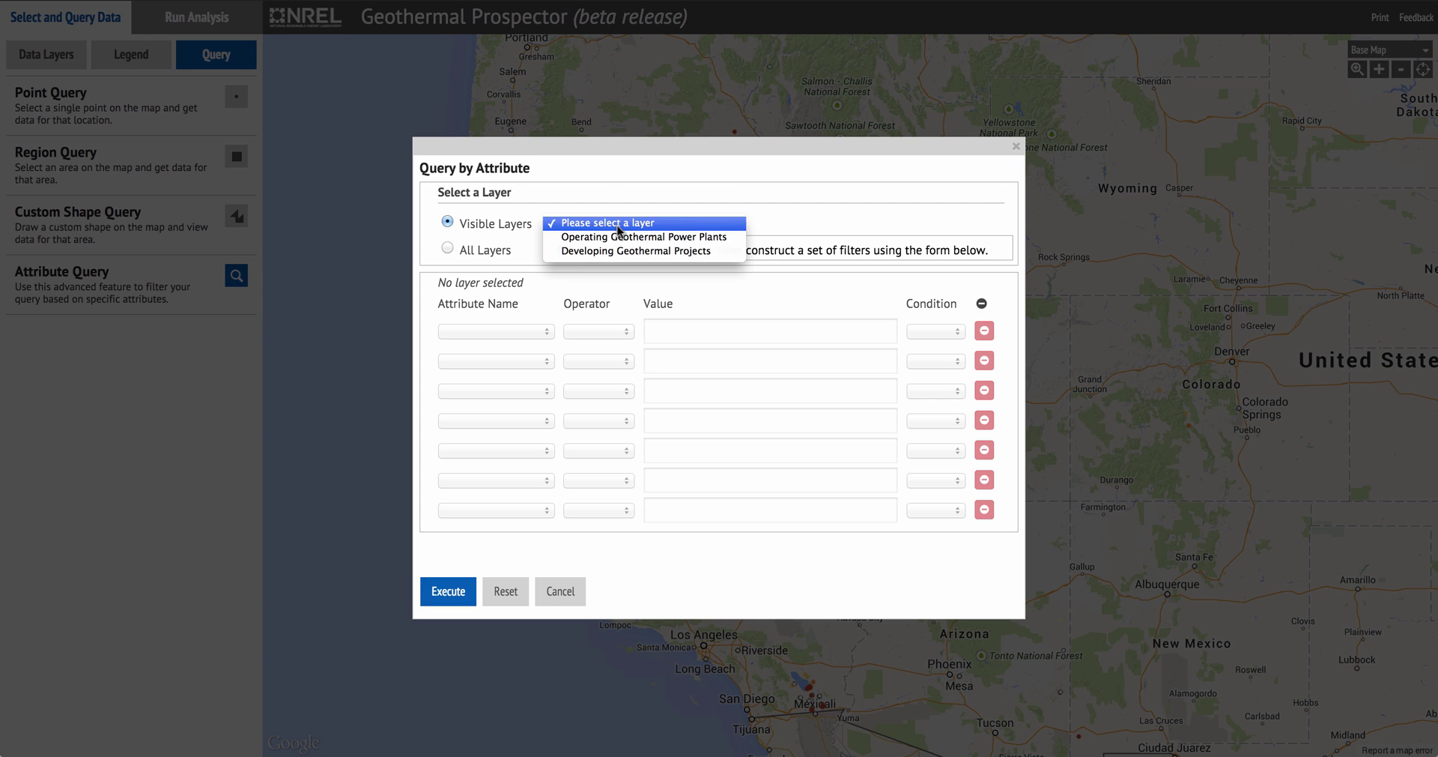
click(648, 241)
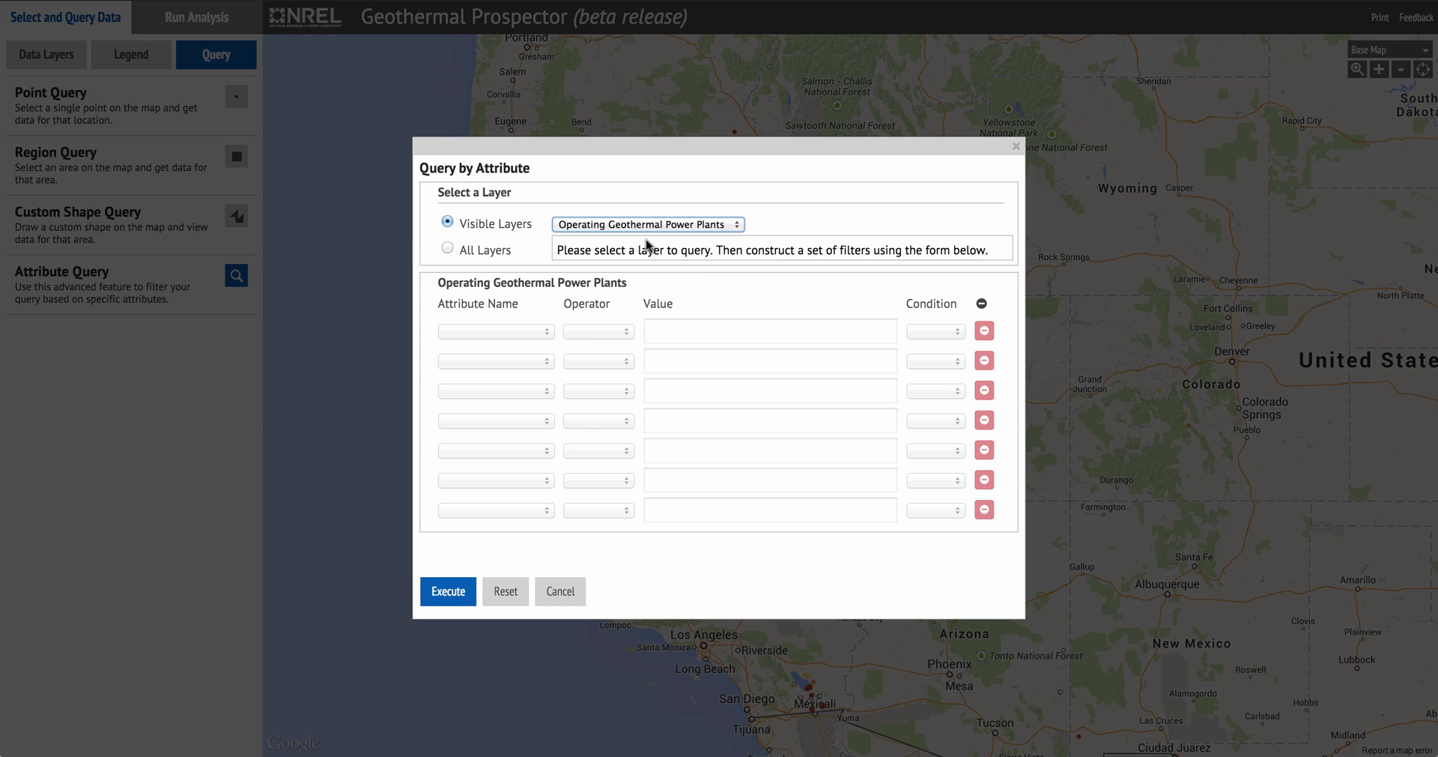
- Filter the plants by Plant Capacity (MW) > 8 with the condition End, and execute the attribute query
click(525, 329)
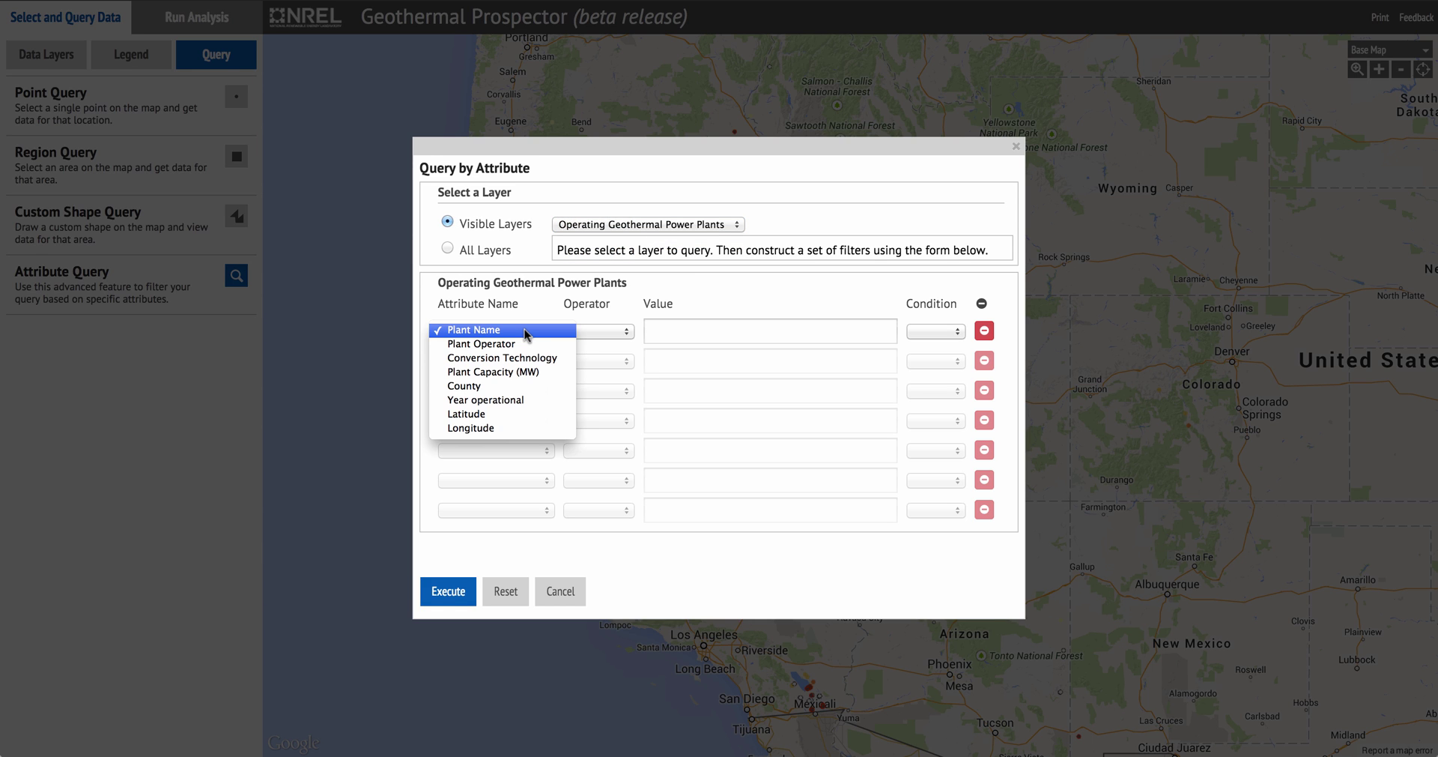
click(529, 372)
click(614, 331)
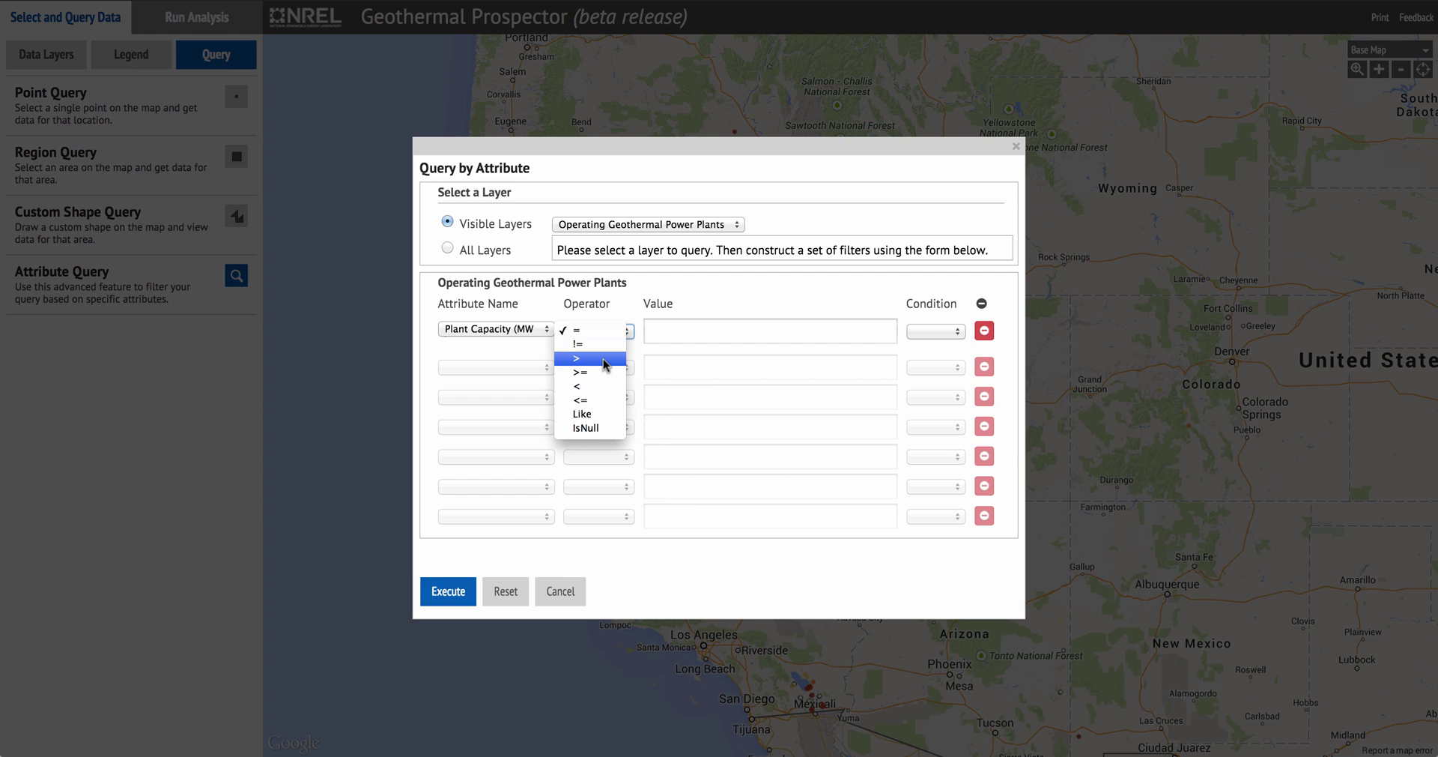
click(603, 359)
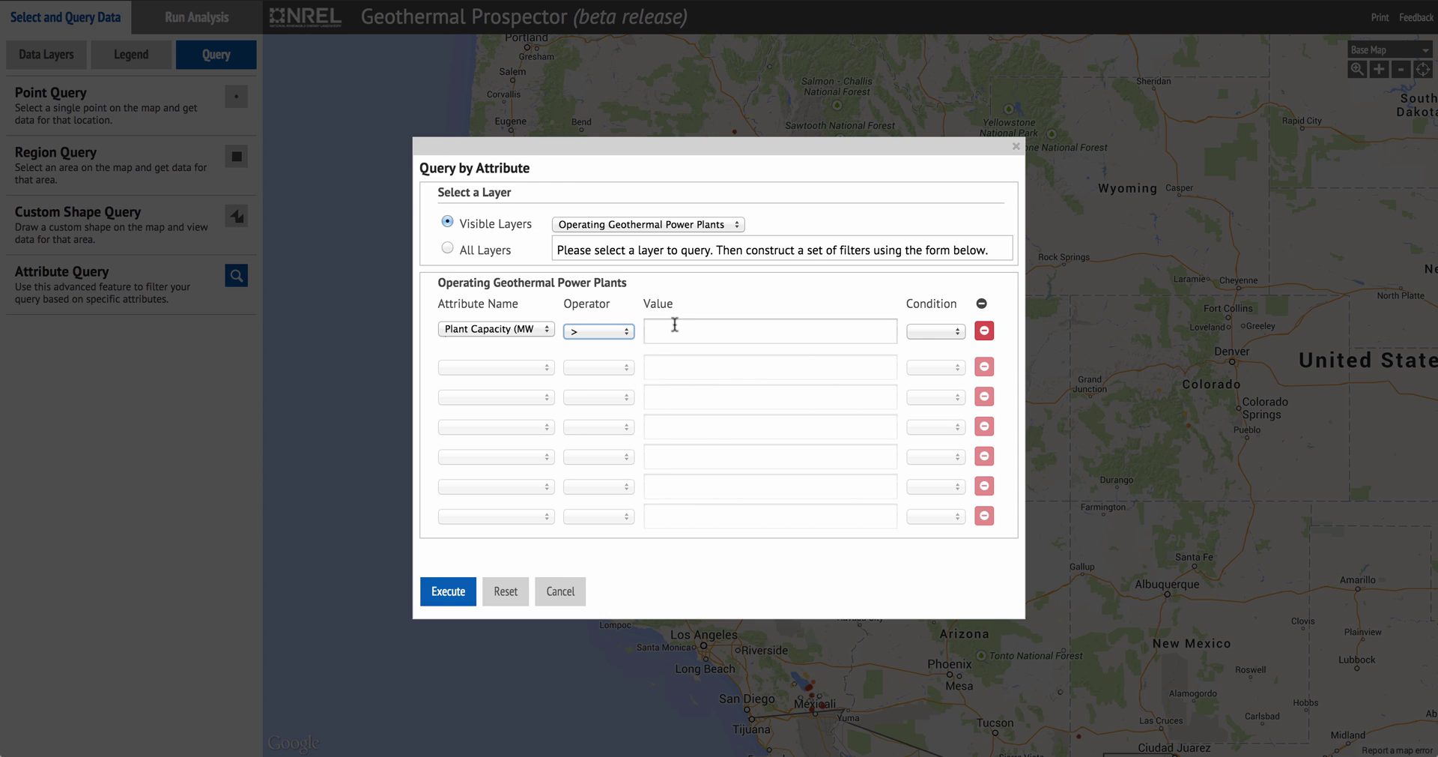
click(677, 330)
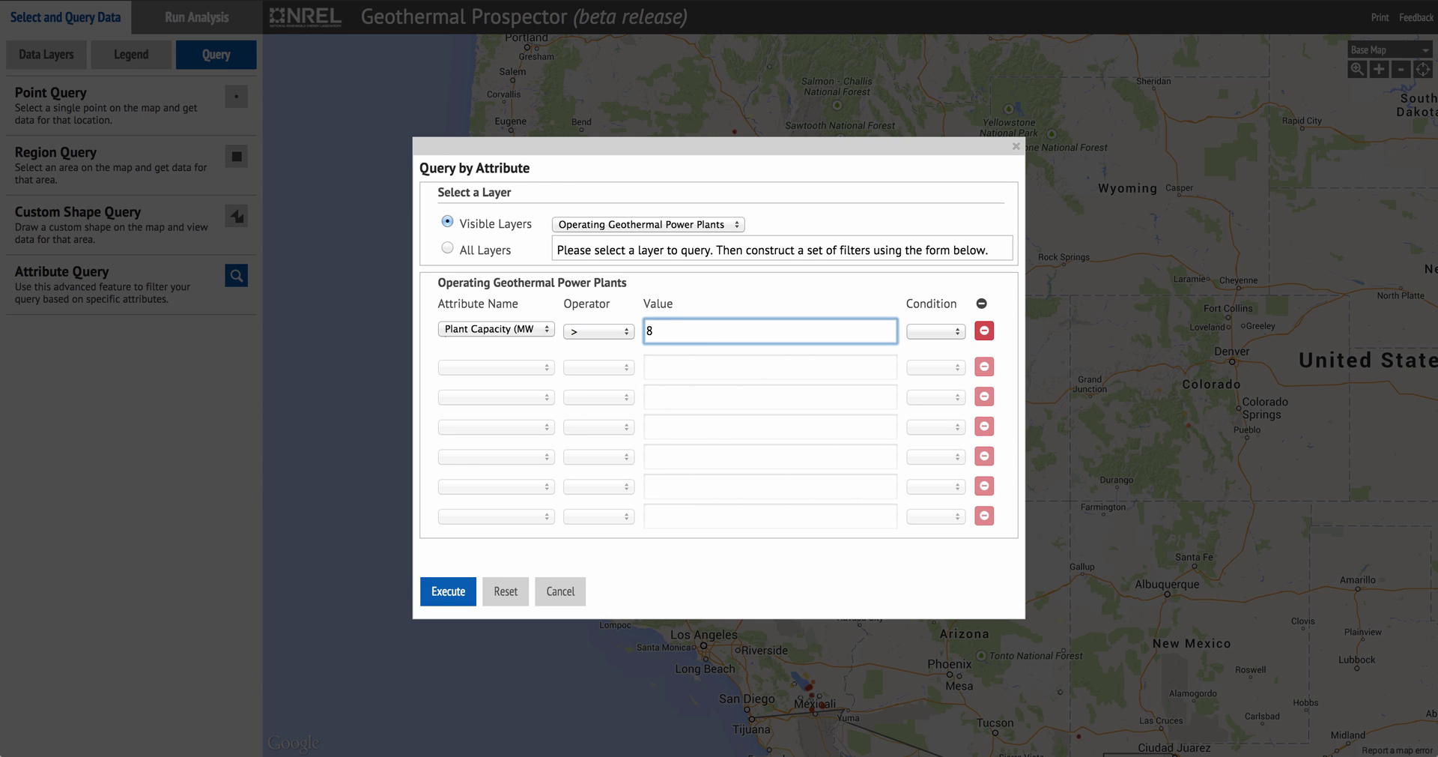
click(456, 594)
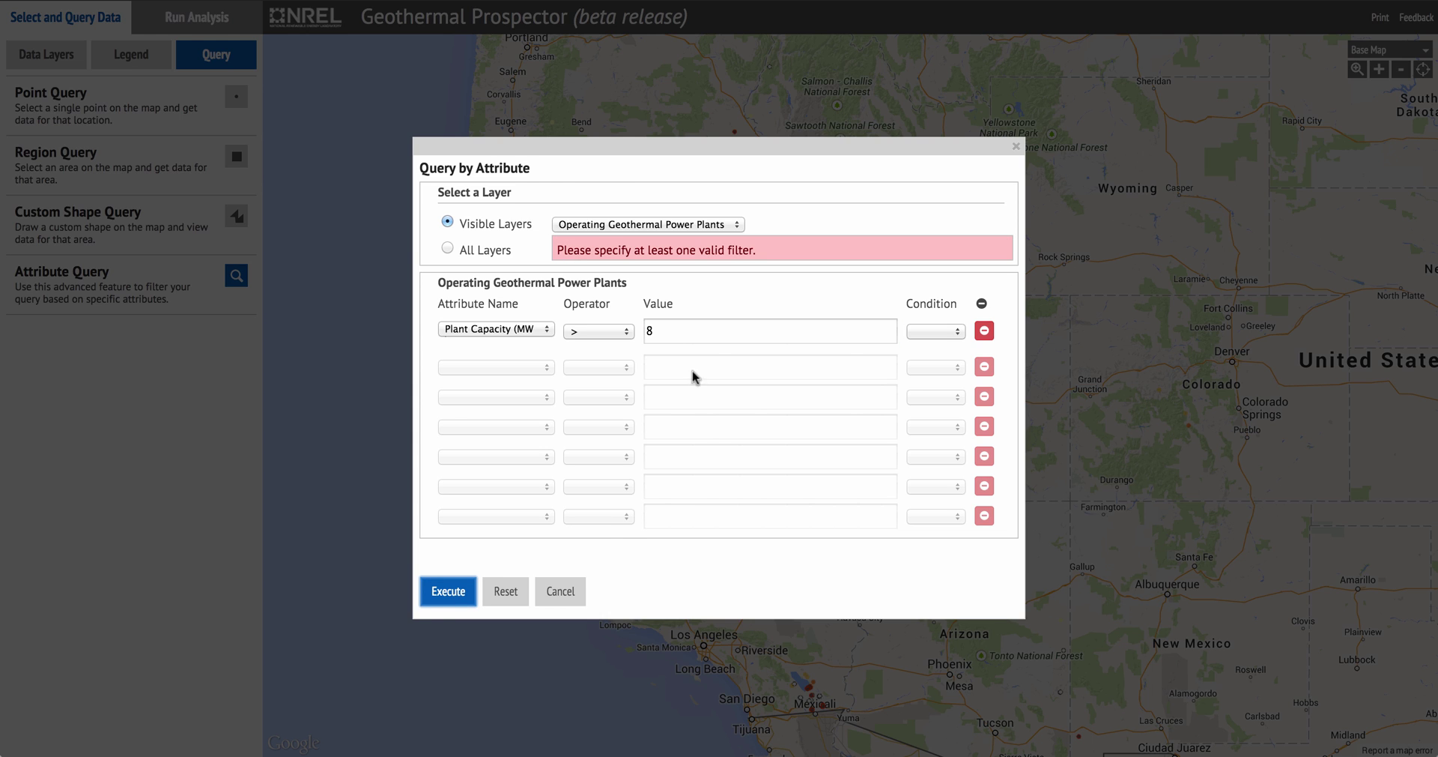
click(929, 331)
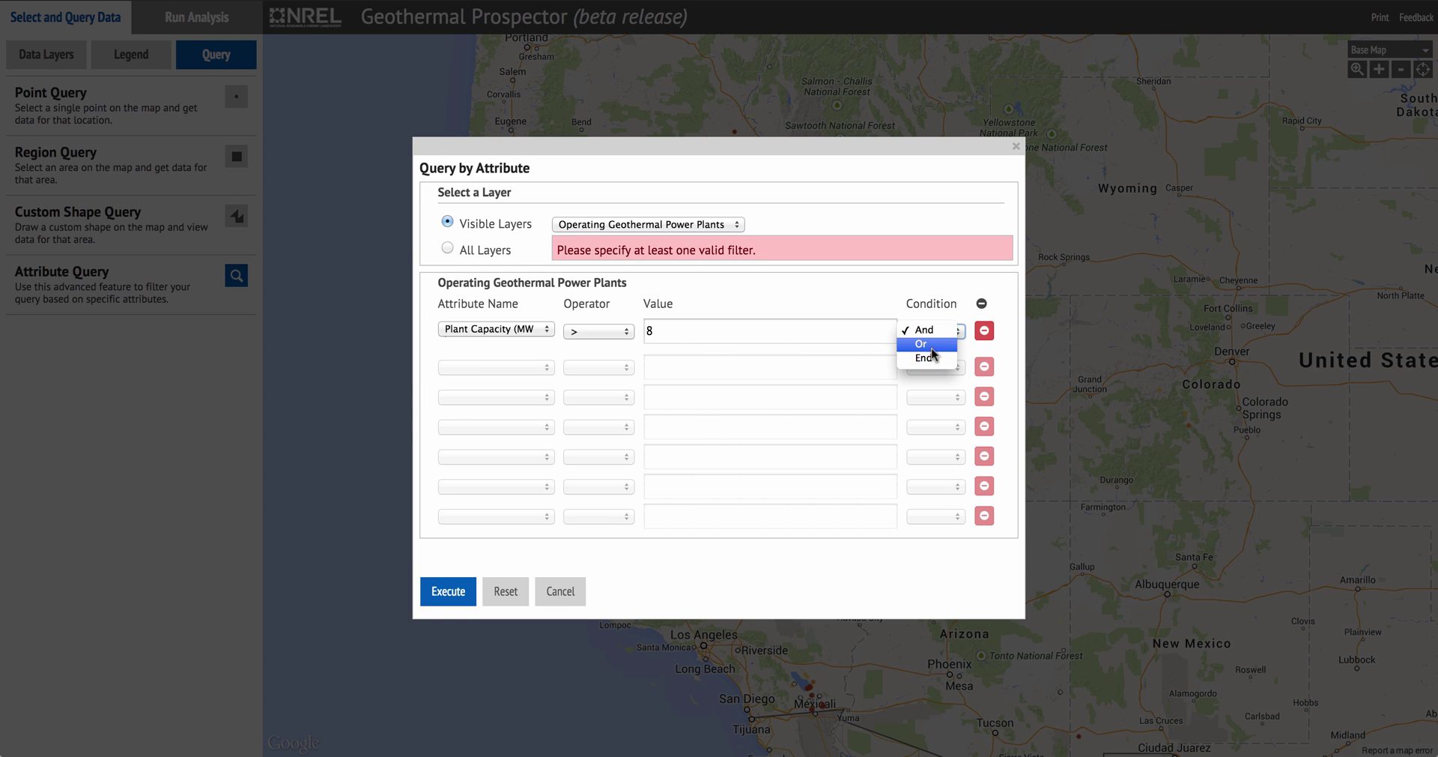
click(929, 357)
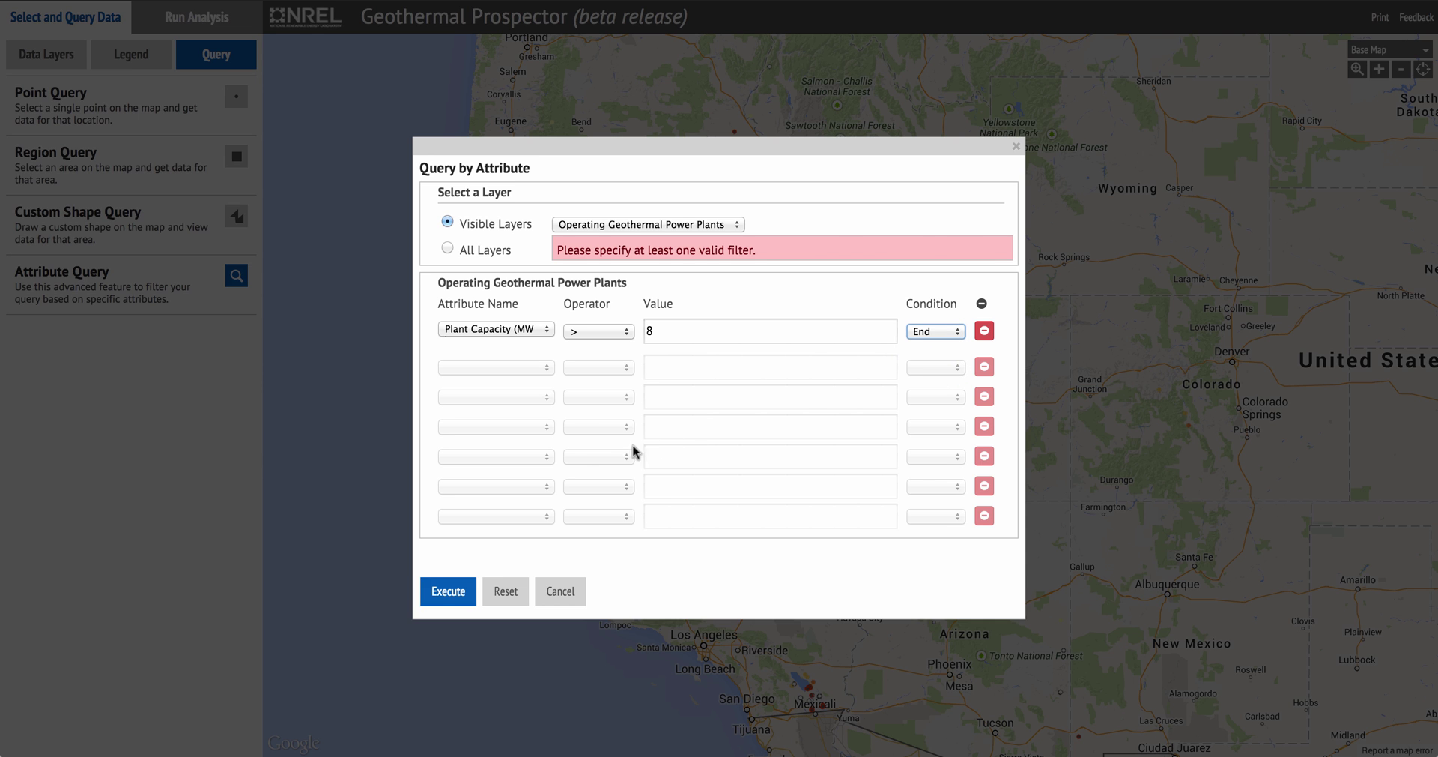
click(457, 596)
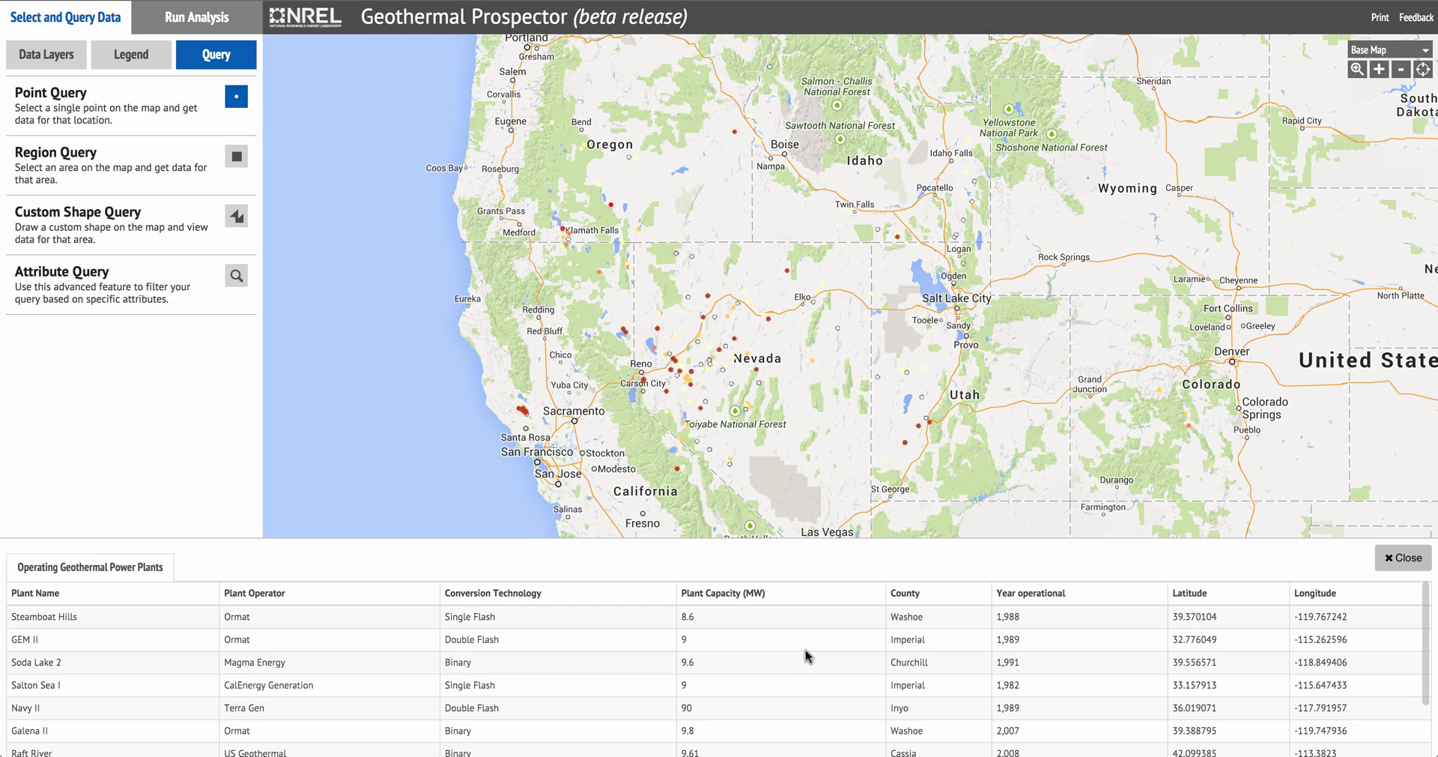
- Review the operating power plants that match the capacity filter and close the results
scroll(806, 651, down, 1)
scroll(806, 655, down, 1)
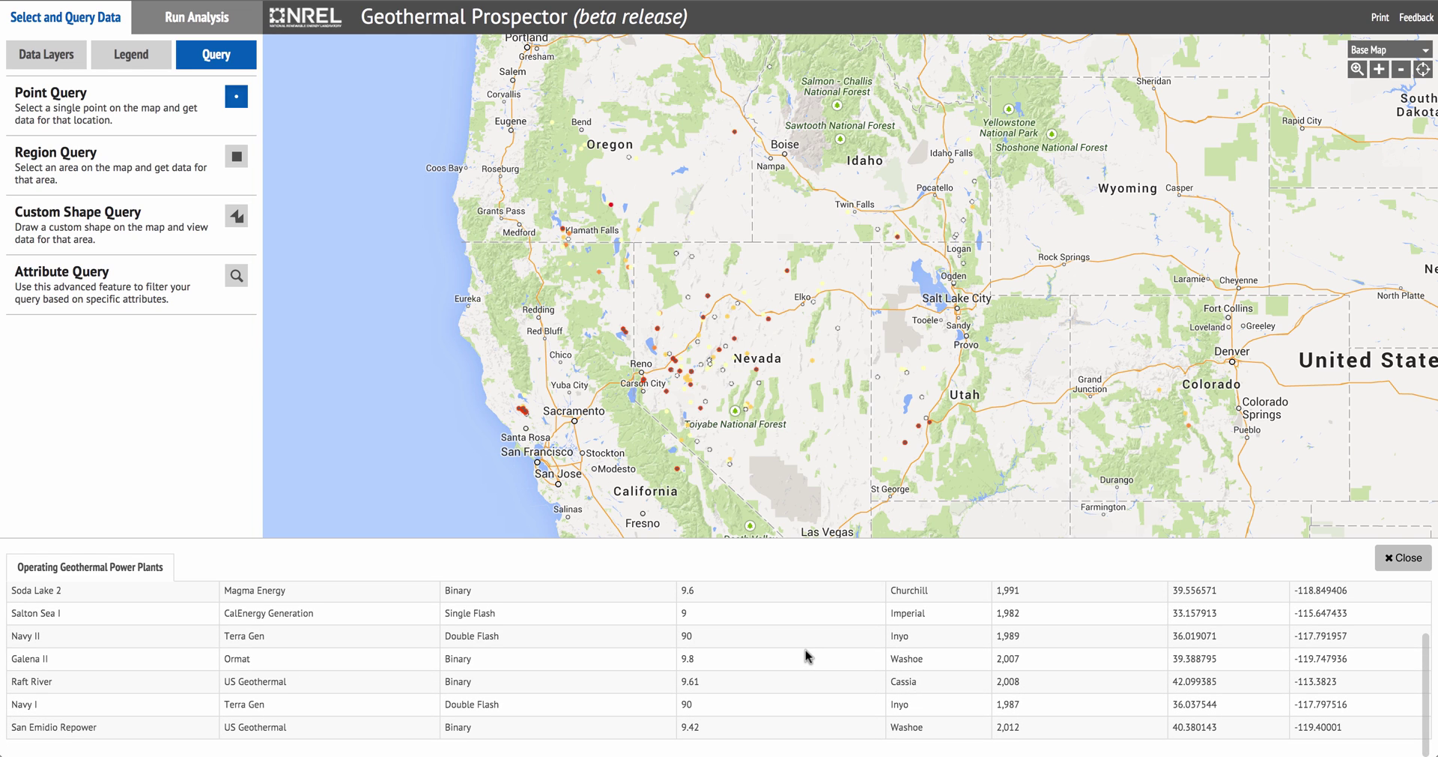
scroll(806, 655, up, 2)
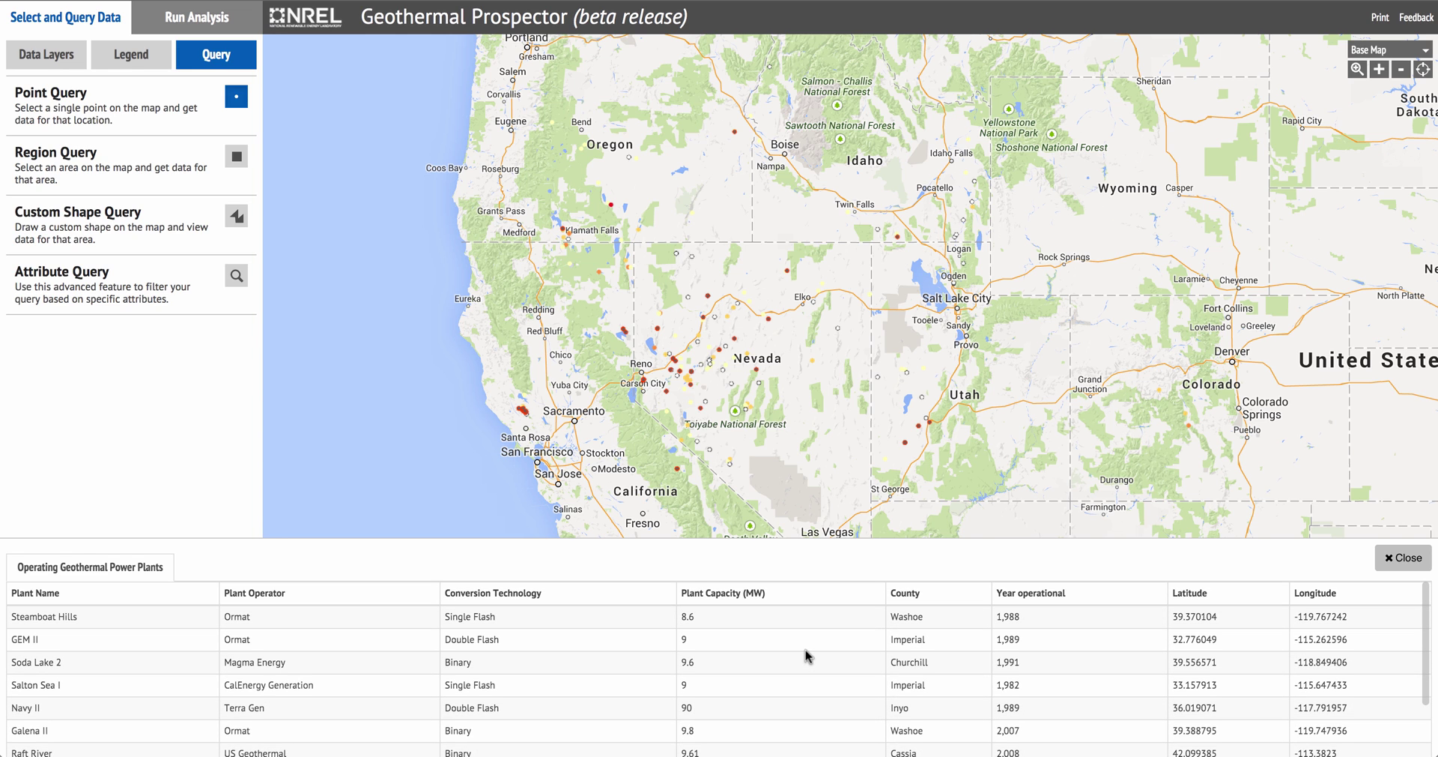
scroll(806, 649, down, 2)
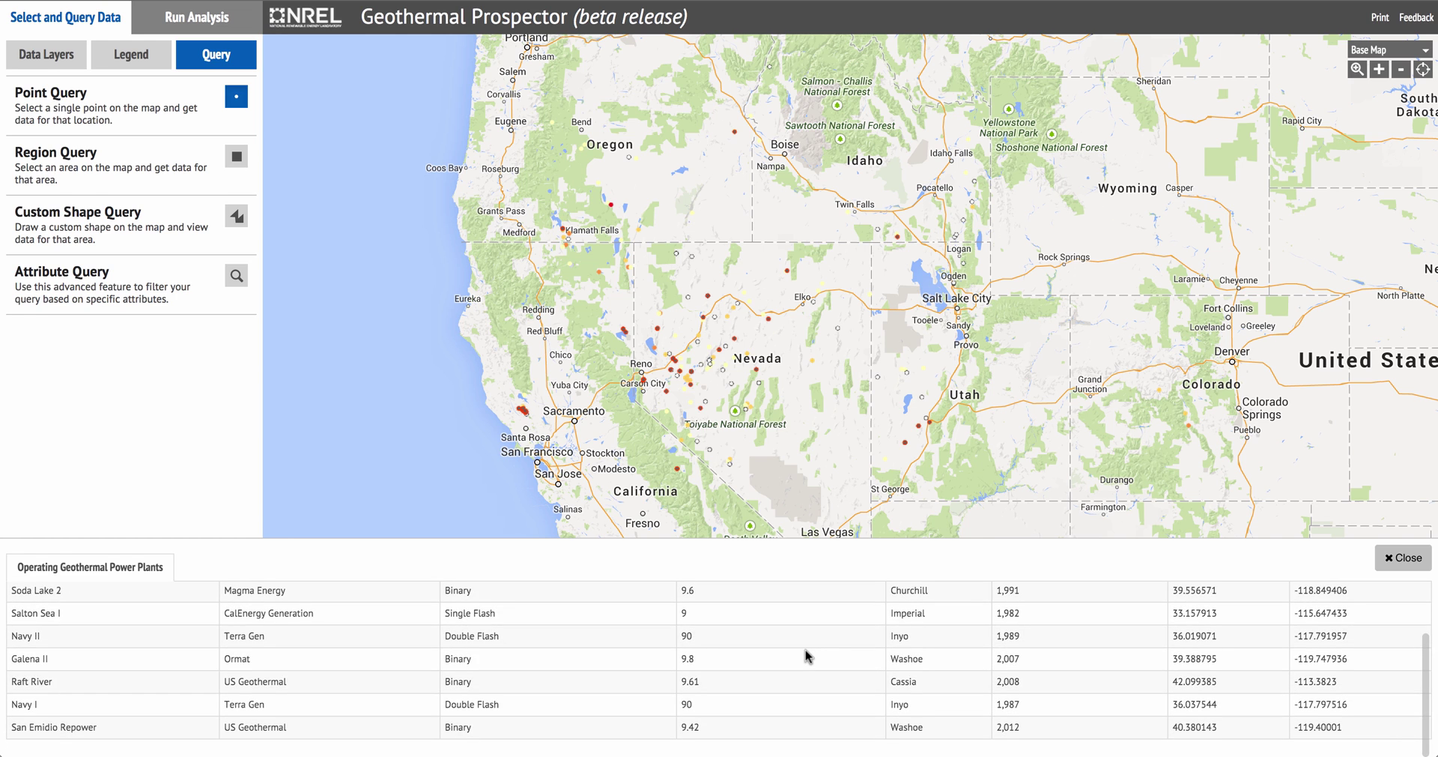
scroll(806, 649, up, 2)
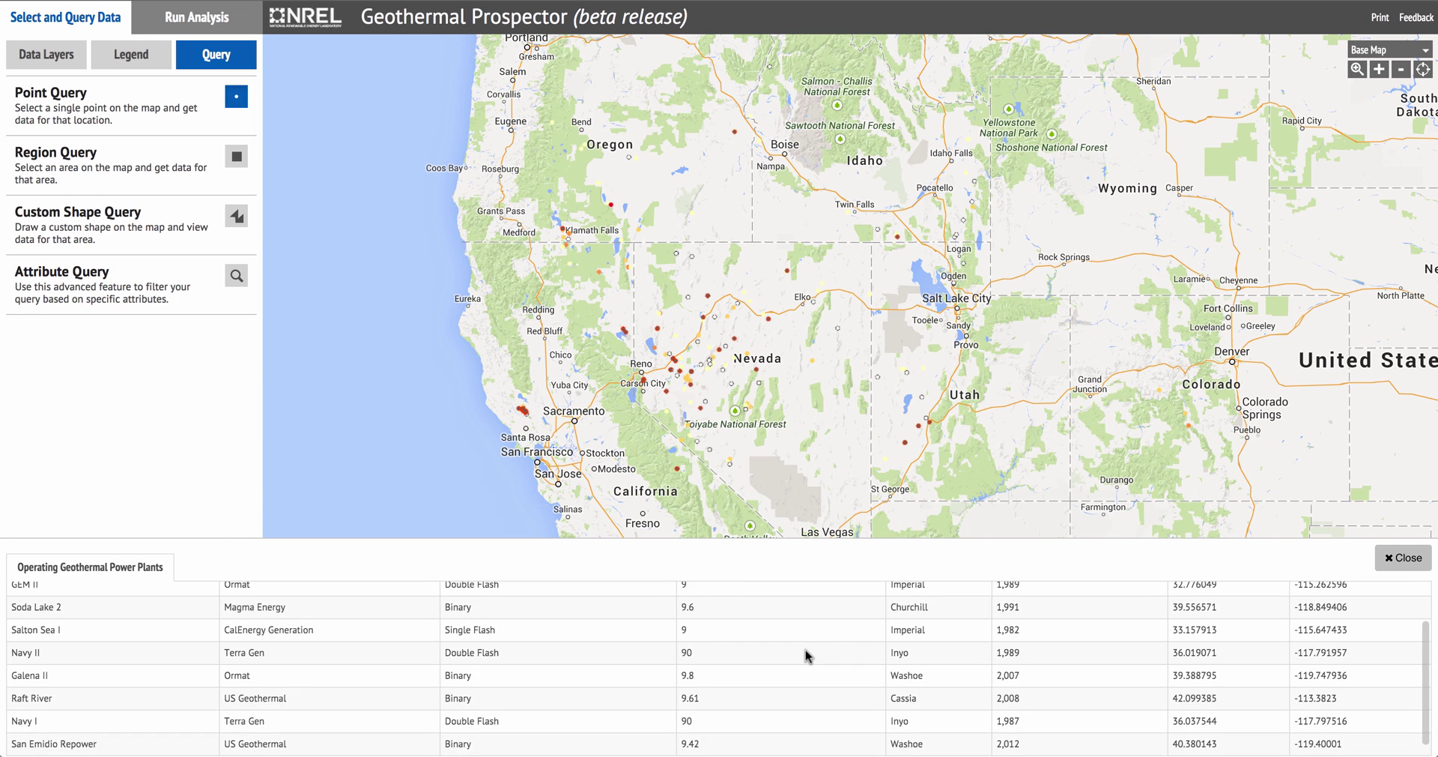
click(1408, 560)
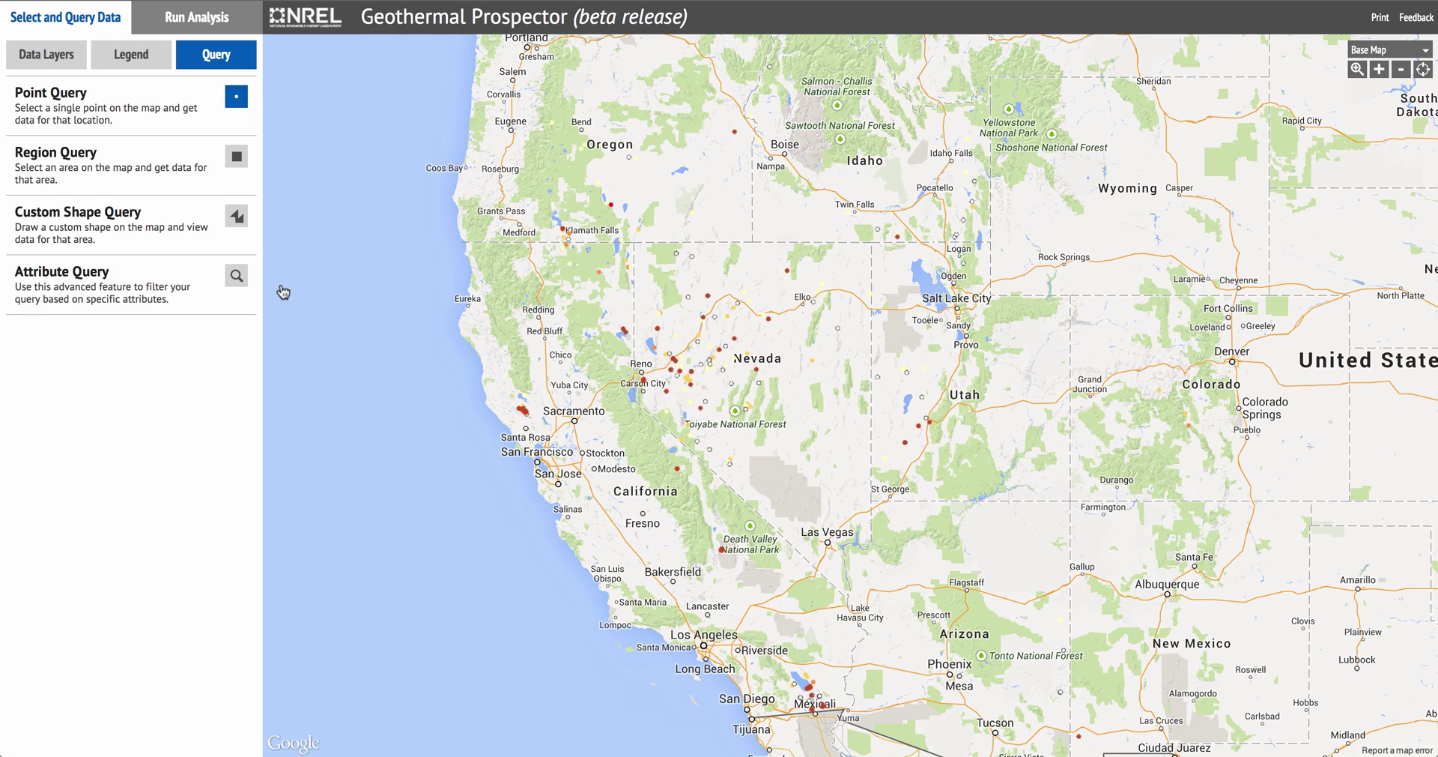
- Start another attribute query on the visible layer Operating Geothermal Power Plants
click(237, 277)
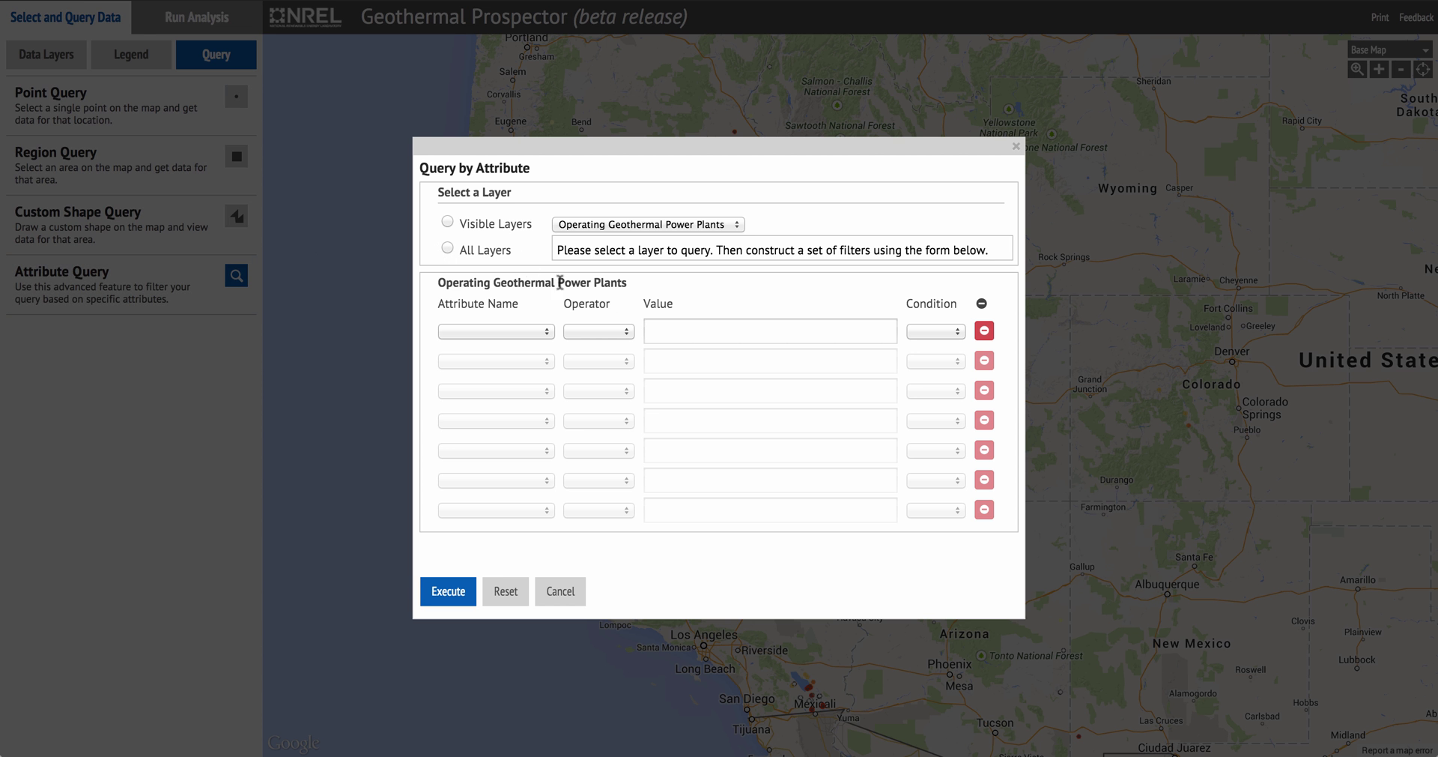
click(448, 222)
click(612, 227)
click(612, 223)
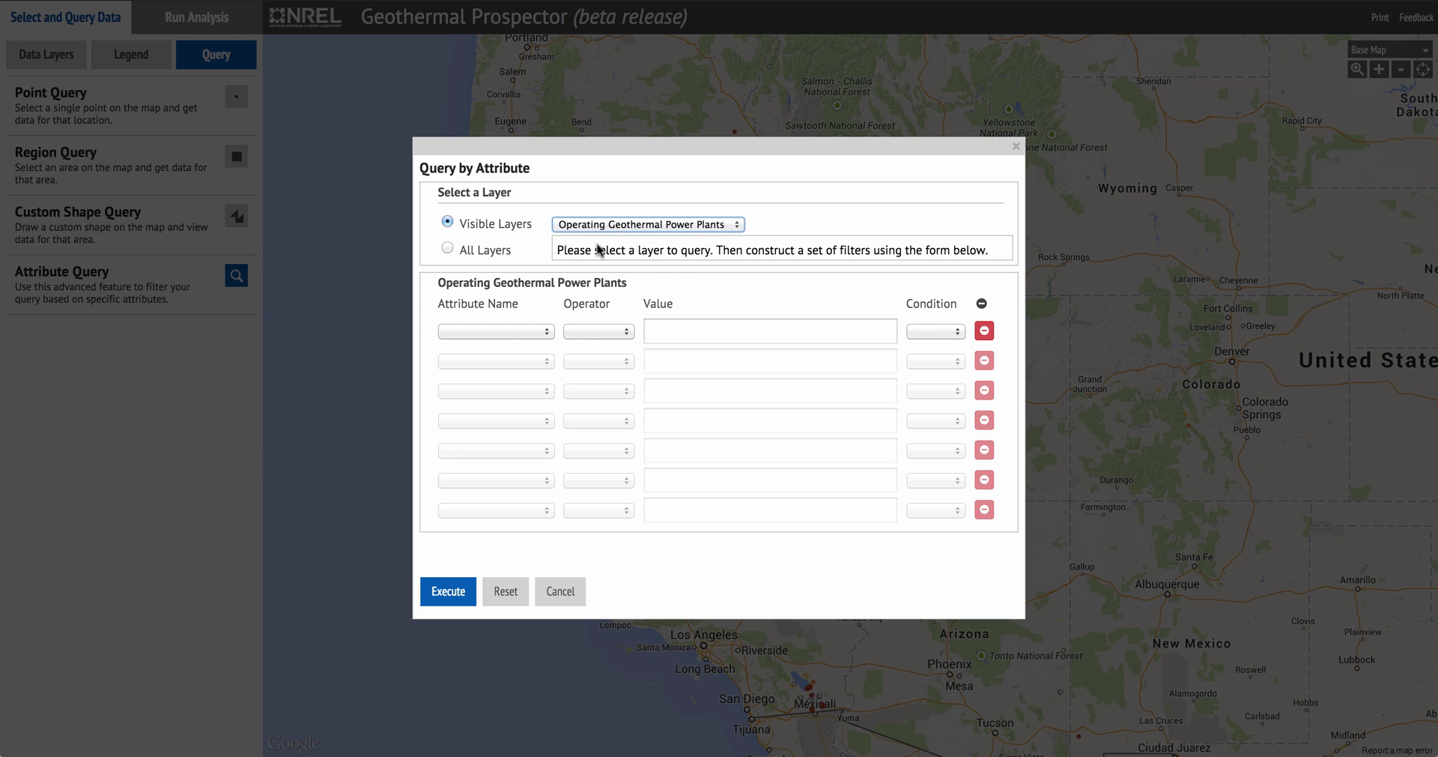
- Set the first filter to Plant Capacity (MW) > 8 and join it to a further filter with the condition And
click(545, 331)
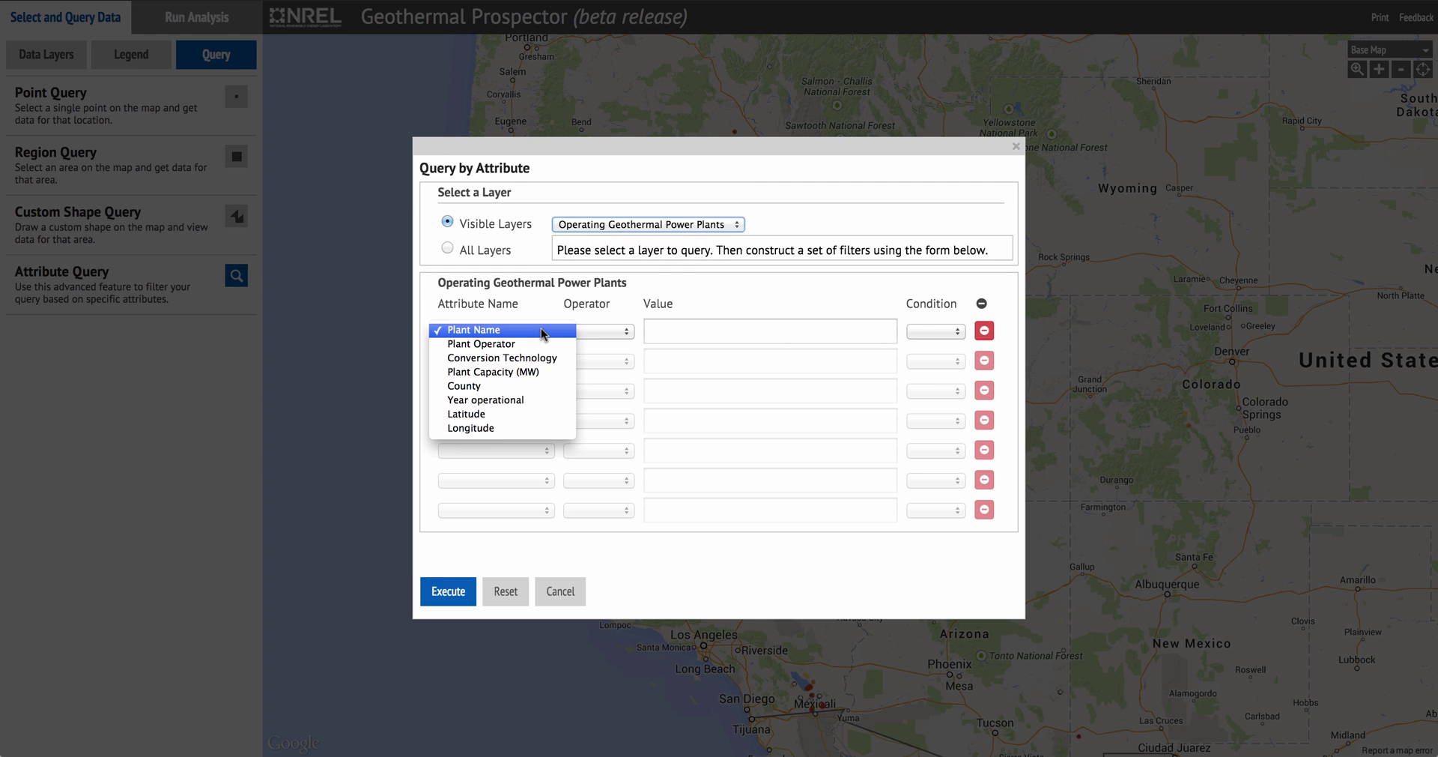
click(527, 375)
click(591, 335)
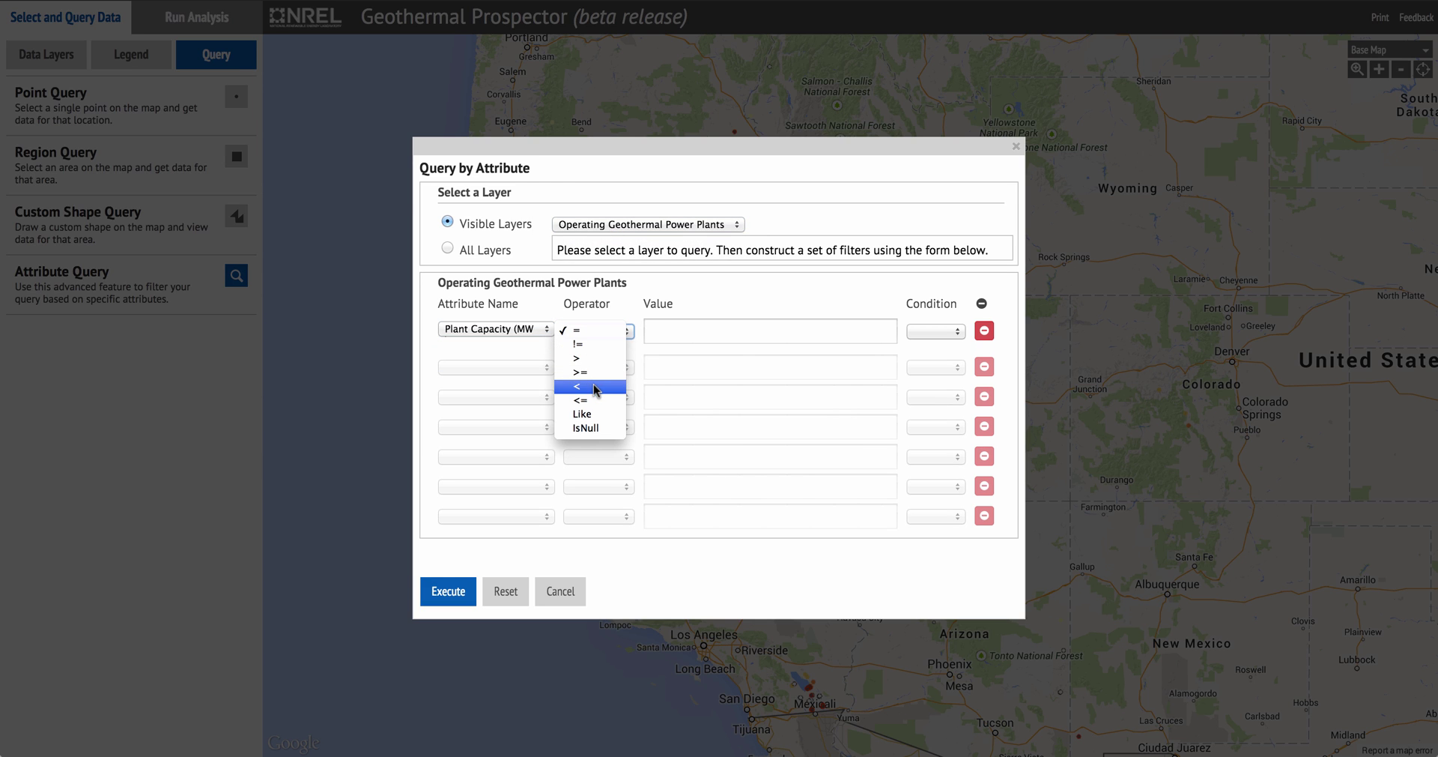
click(593, 358)
click(677, 331)
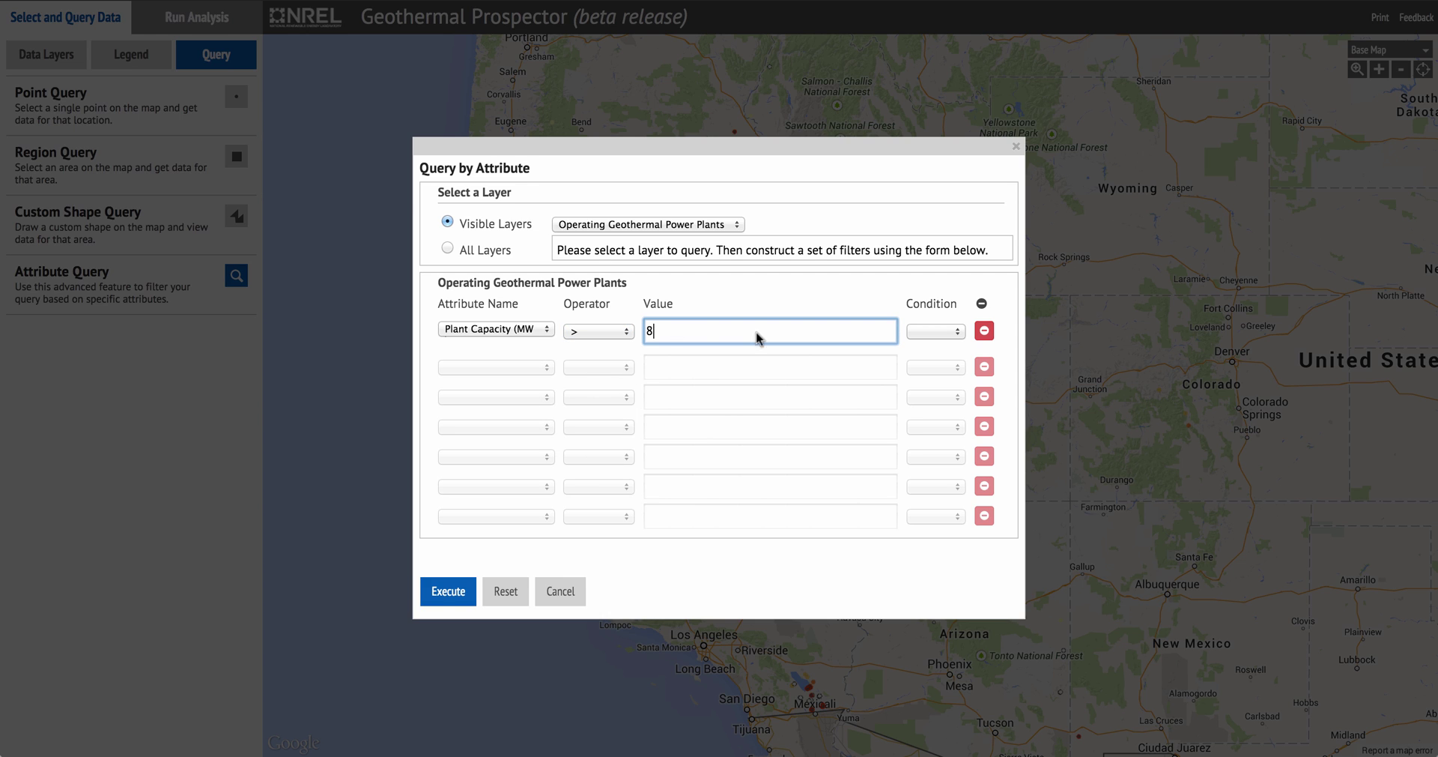
click(936, 331)
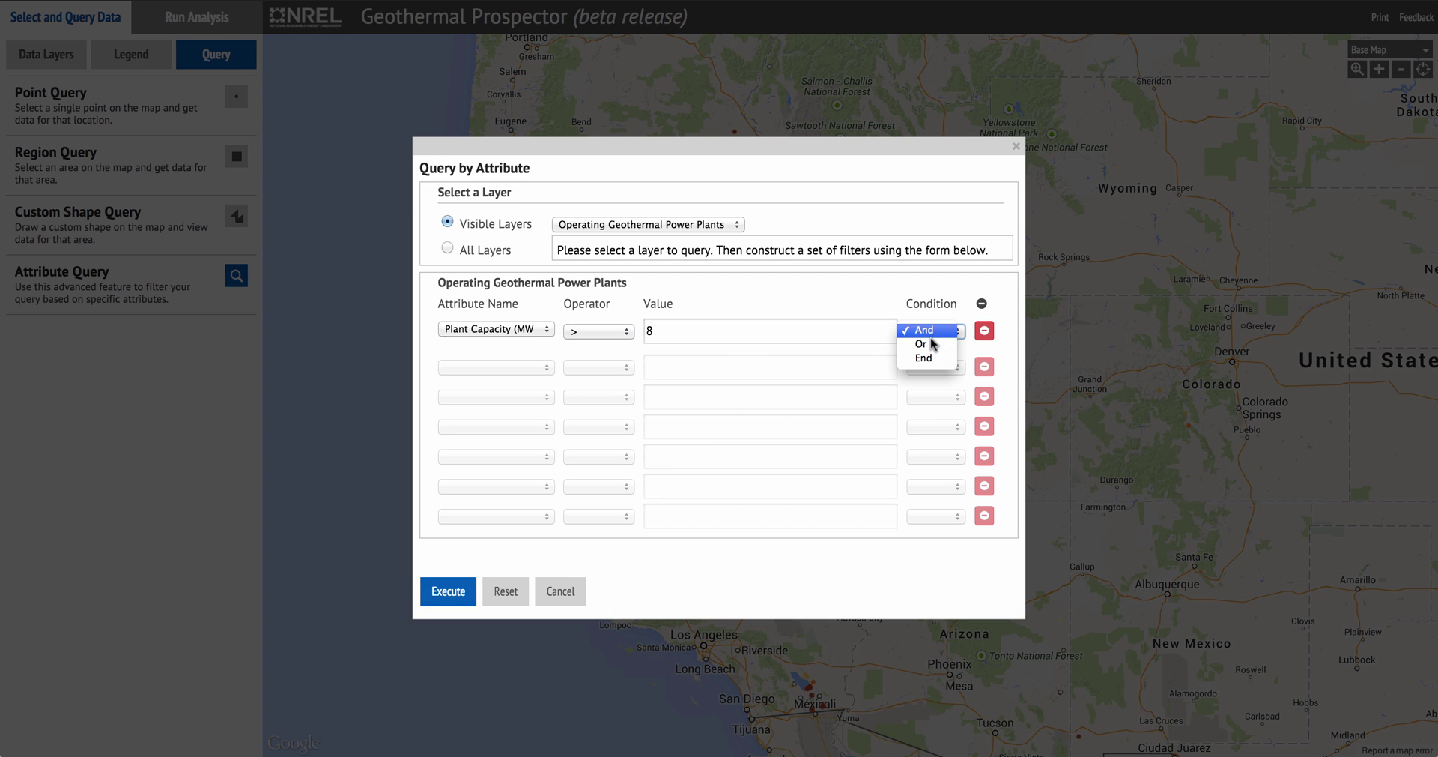
click(937, 332)
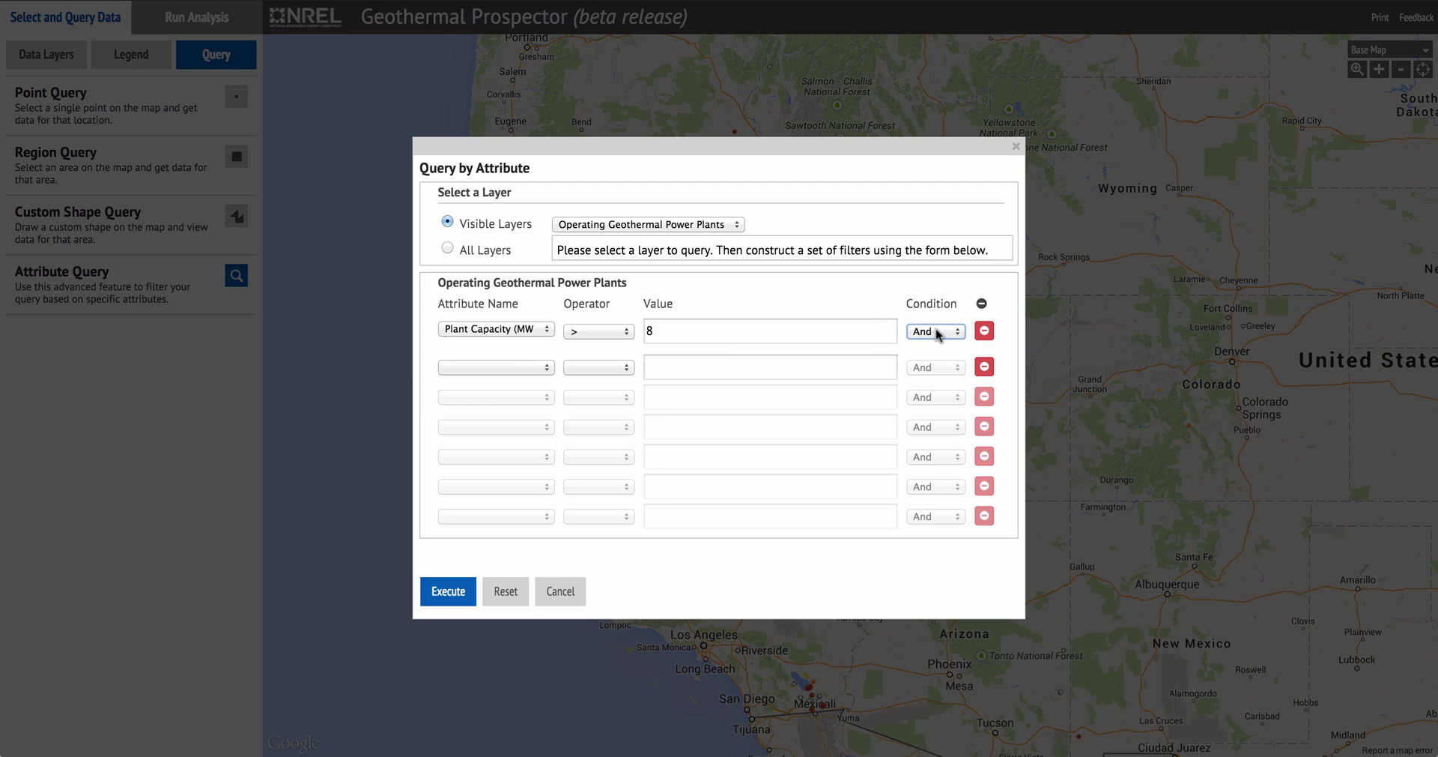
- Add a second filter of Plant Capacity (MW) < 9, execute the attribute query and close its results
click(537, 368)
click(536, 408)
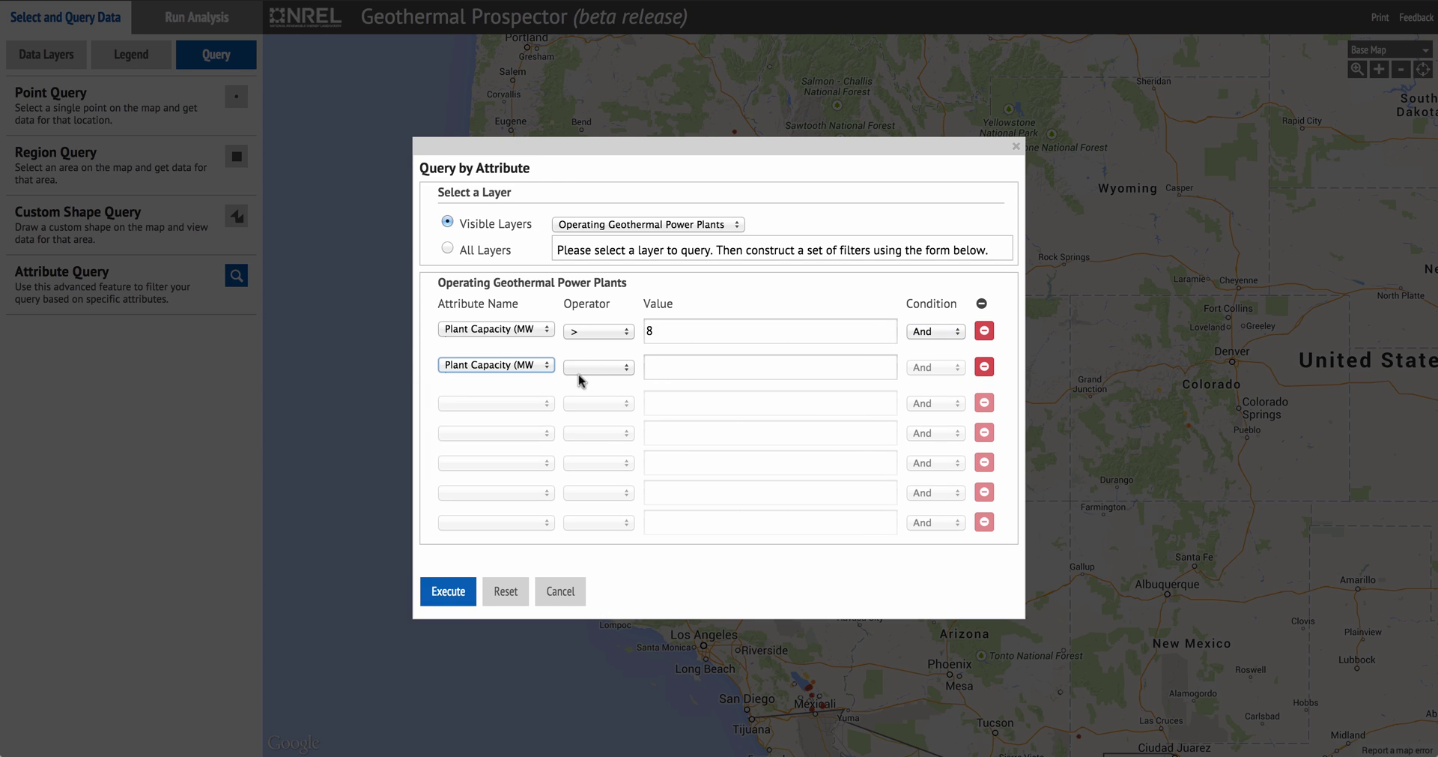
click(609, 367)
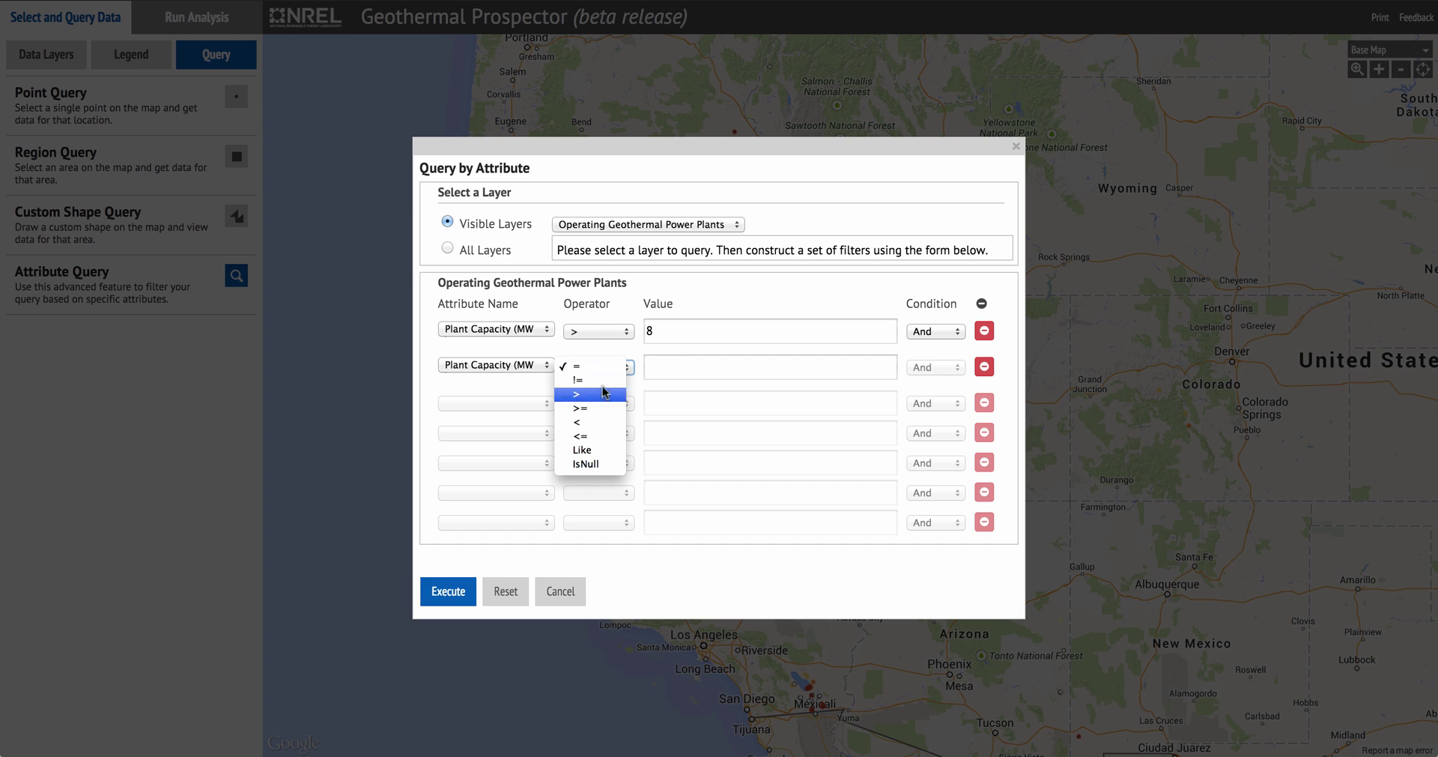
click(592, 422)
click(677, 362)
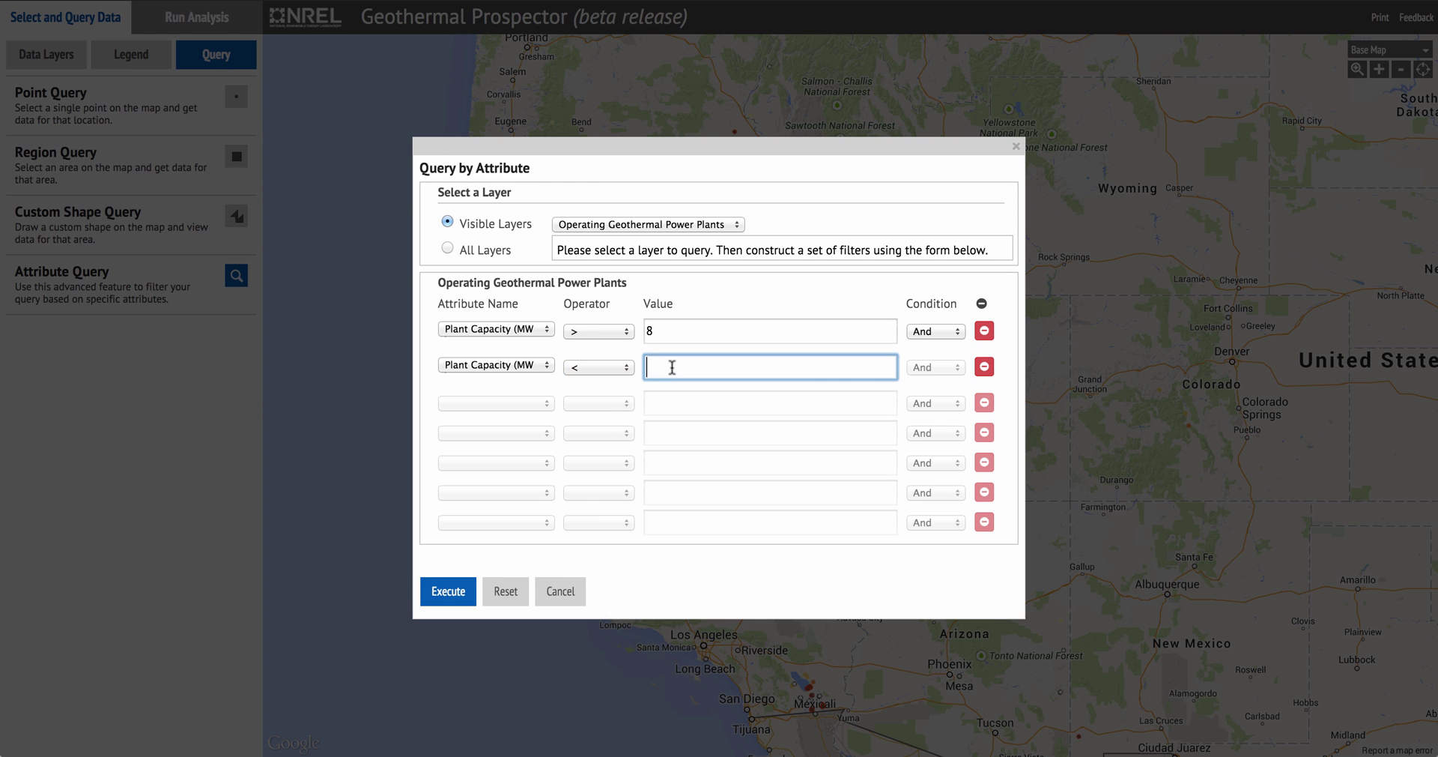
text(9)
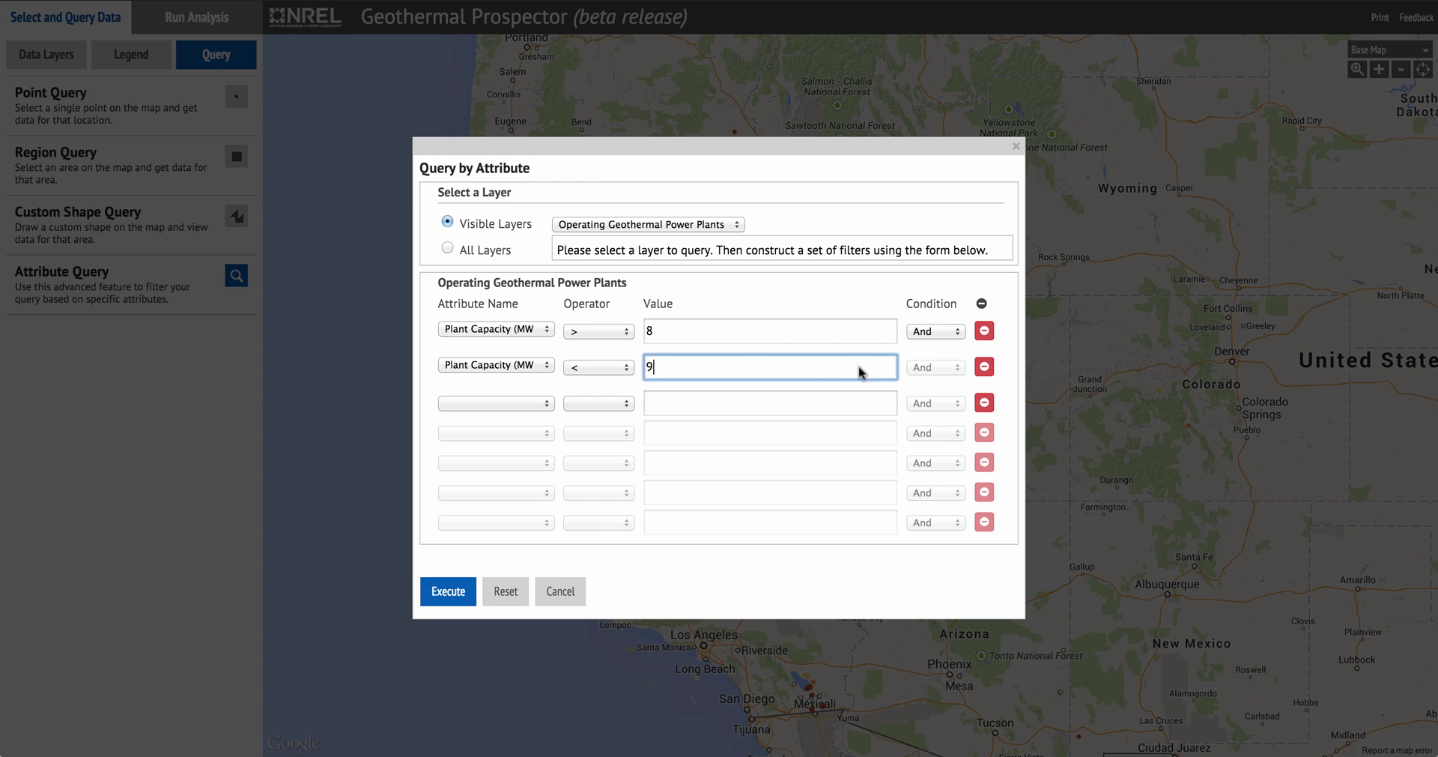
click(921, 382)
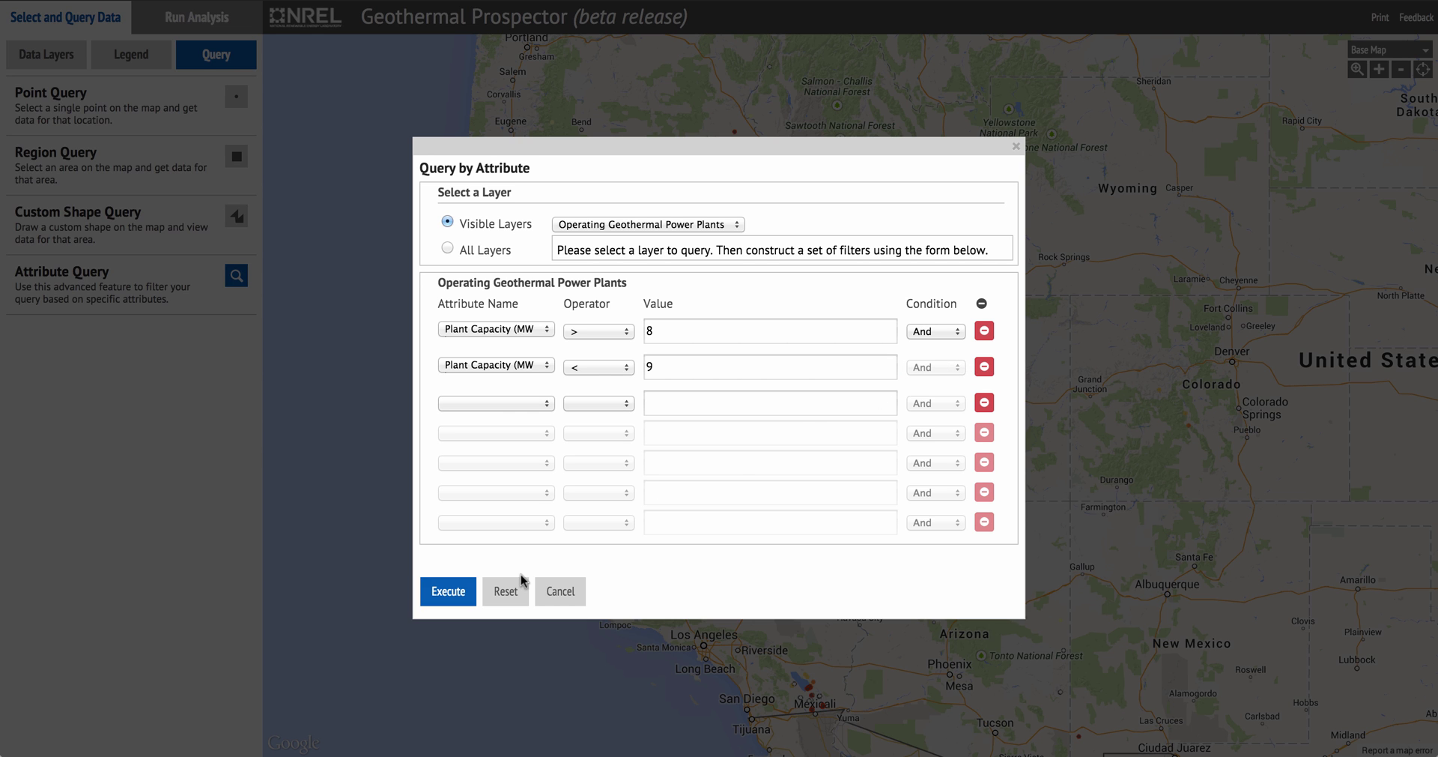
click(449, 590)
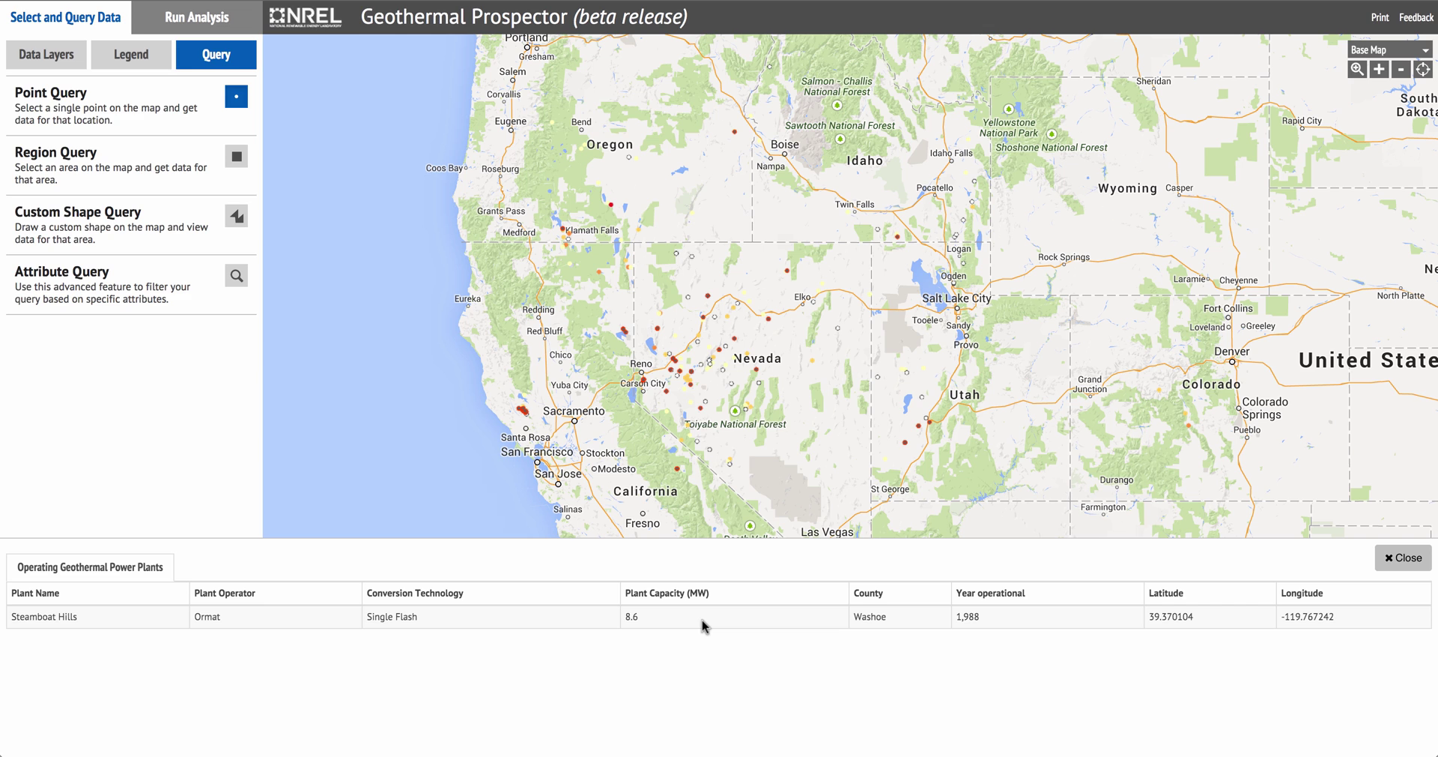
click(1404, 558)
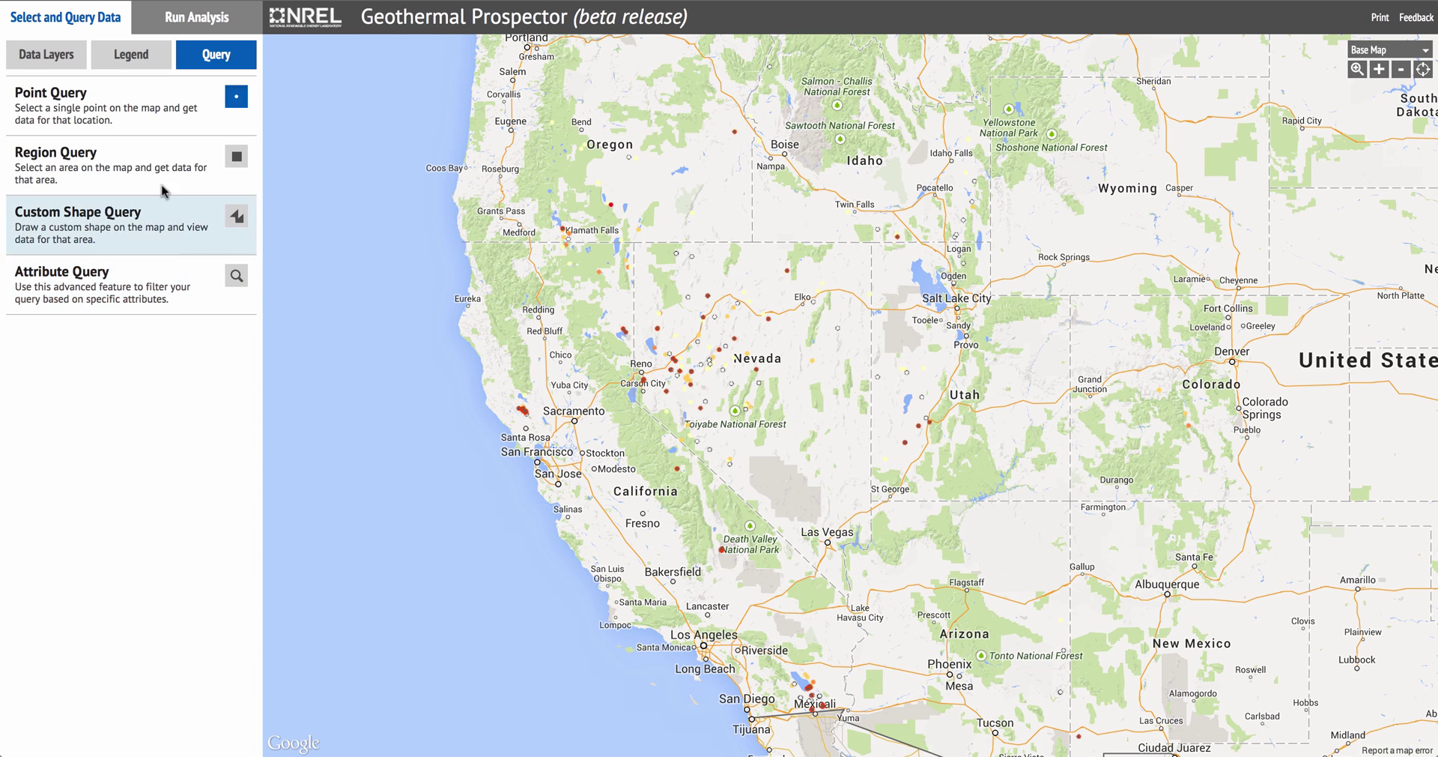
- Run a Geothermal Analysis on a rectangle covering northeastern California, southern Oregon and northwestern Nevada
click(215, 21)
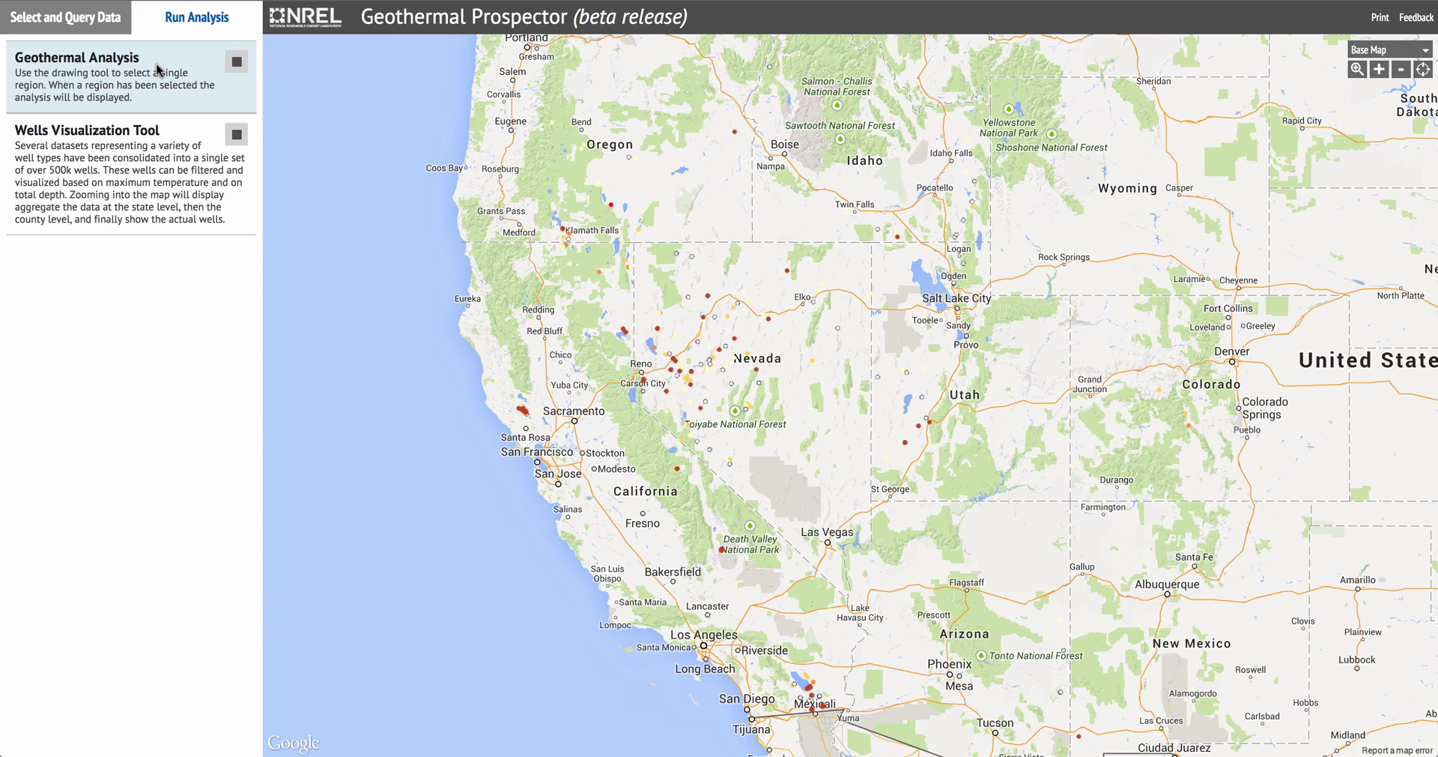
click(238, 66)
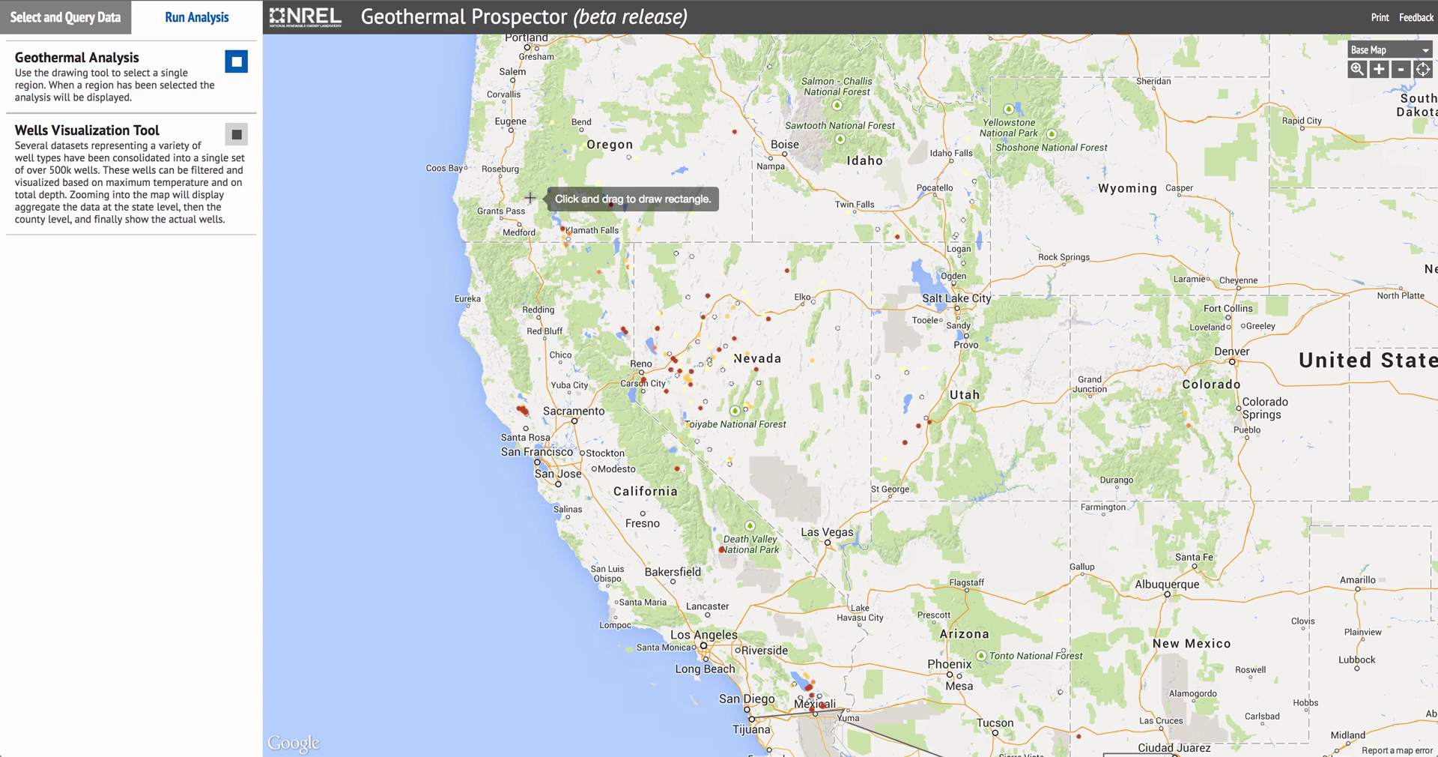
mouse_move(530, 197)
mouse_down()
mouse_move(665, 282)
mouse_move(730, 350)
mouse_up()
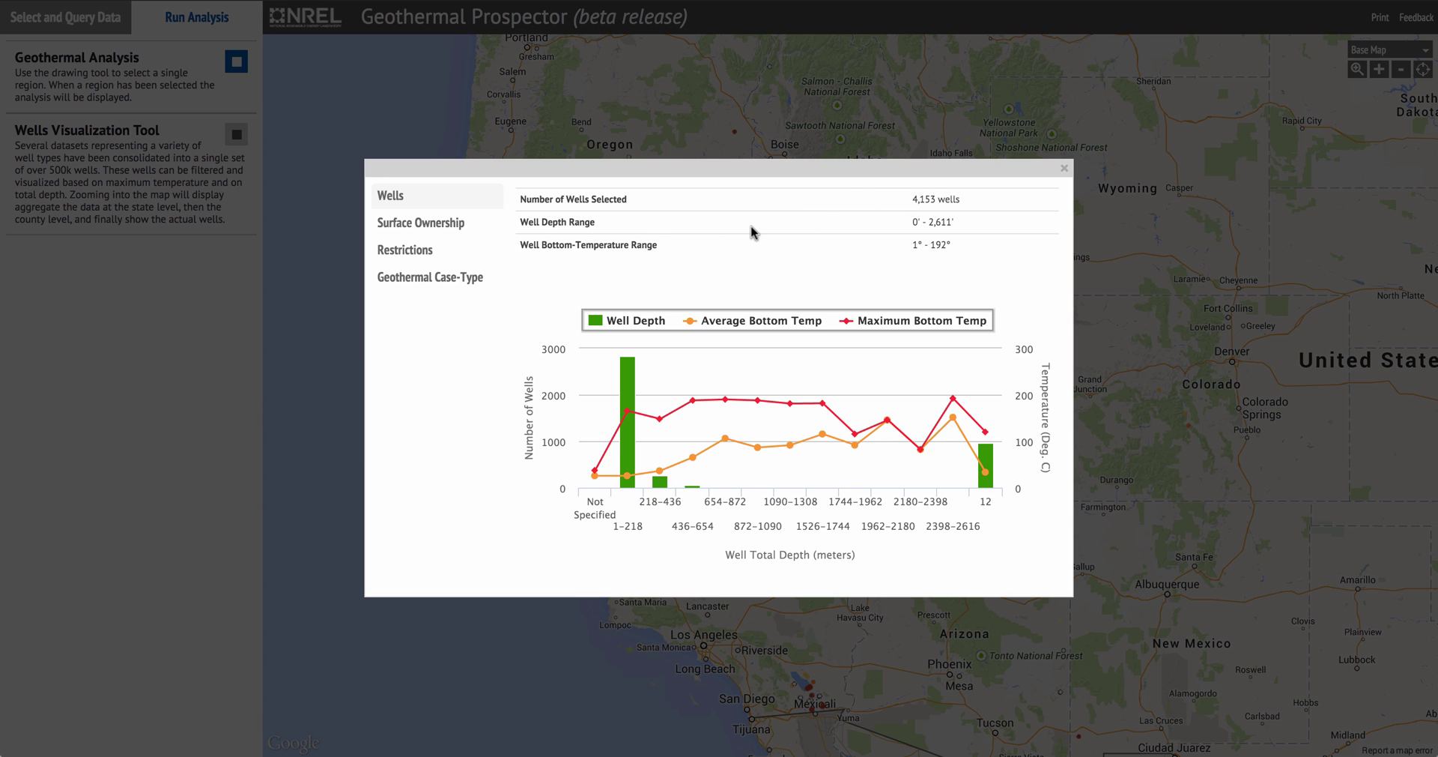
- Examine the temperature points on the wells chart, and hide and restore the Maximum Bottom Temp series
mouse_move(756, 403)
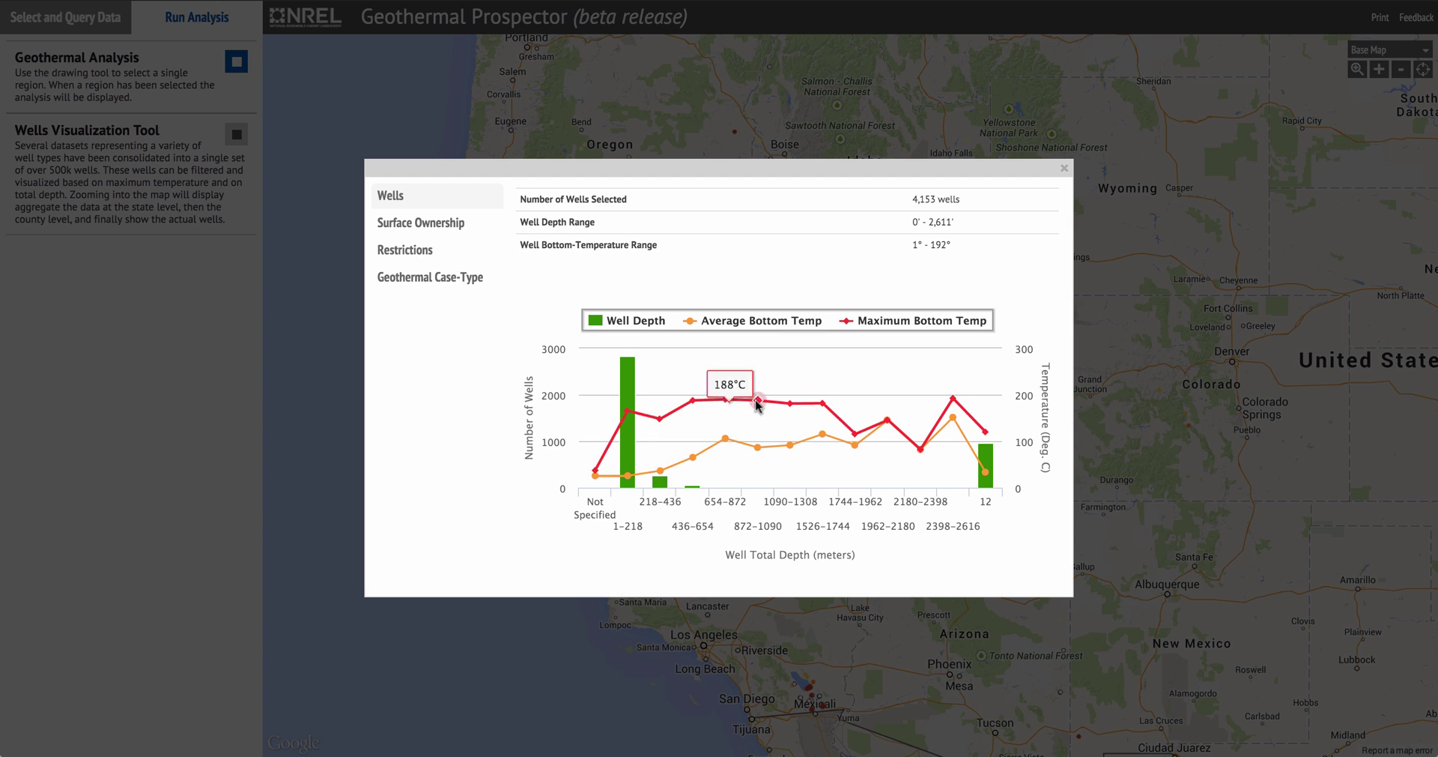
mouse_move(933, 436)
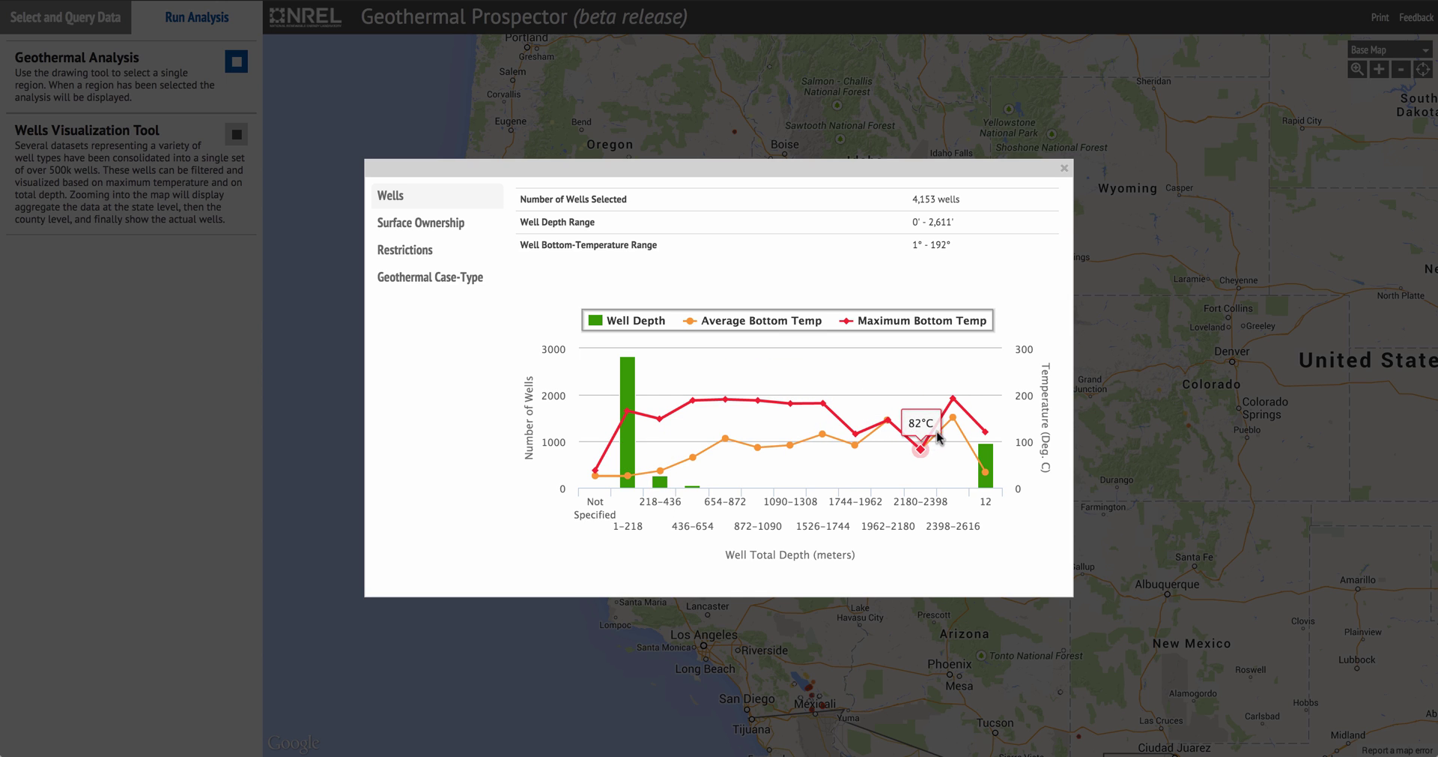
mouse_move(947, 367)
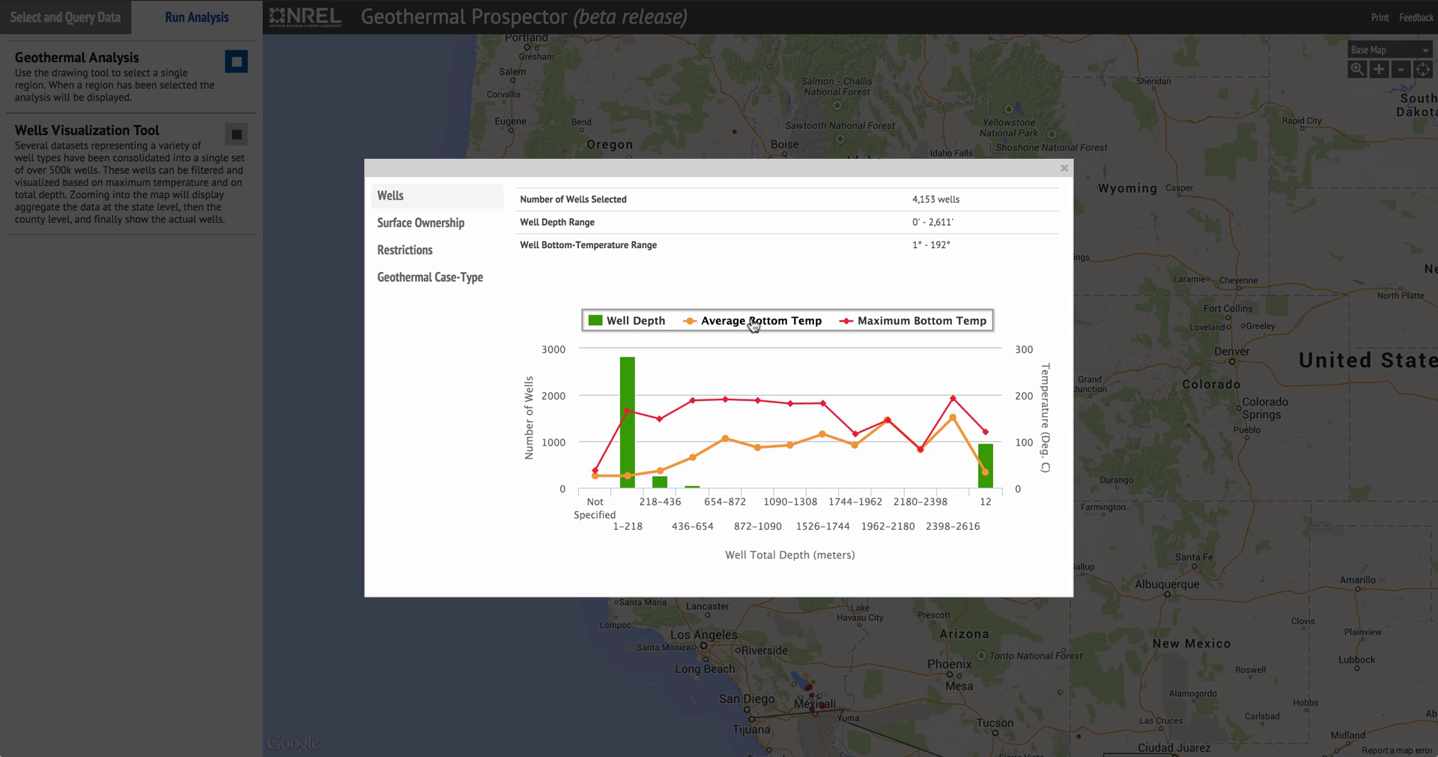
click(907, 322)
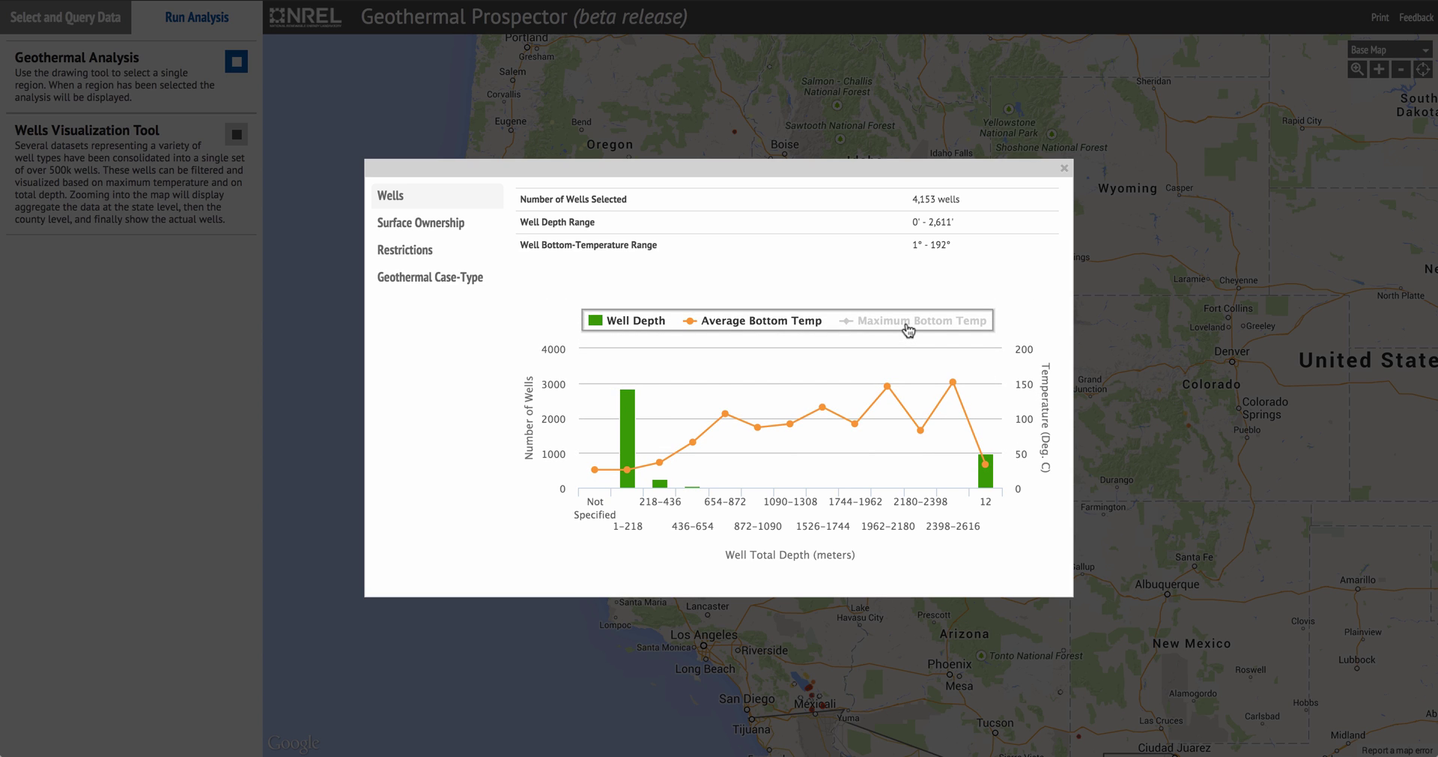
click(908, 322)
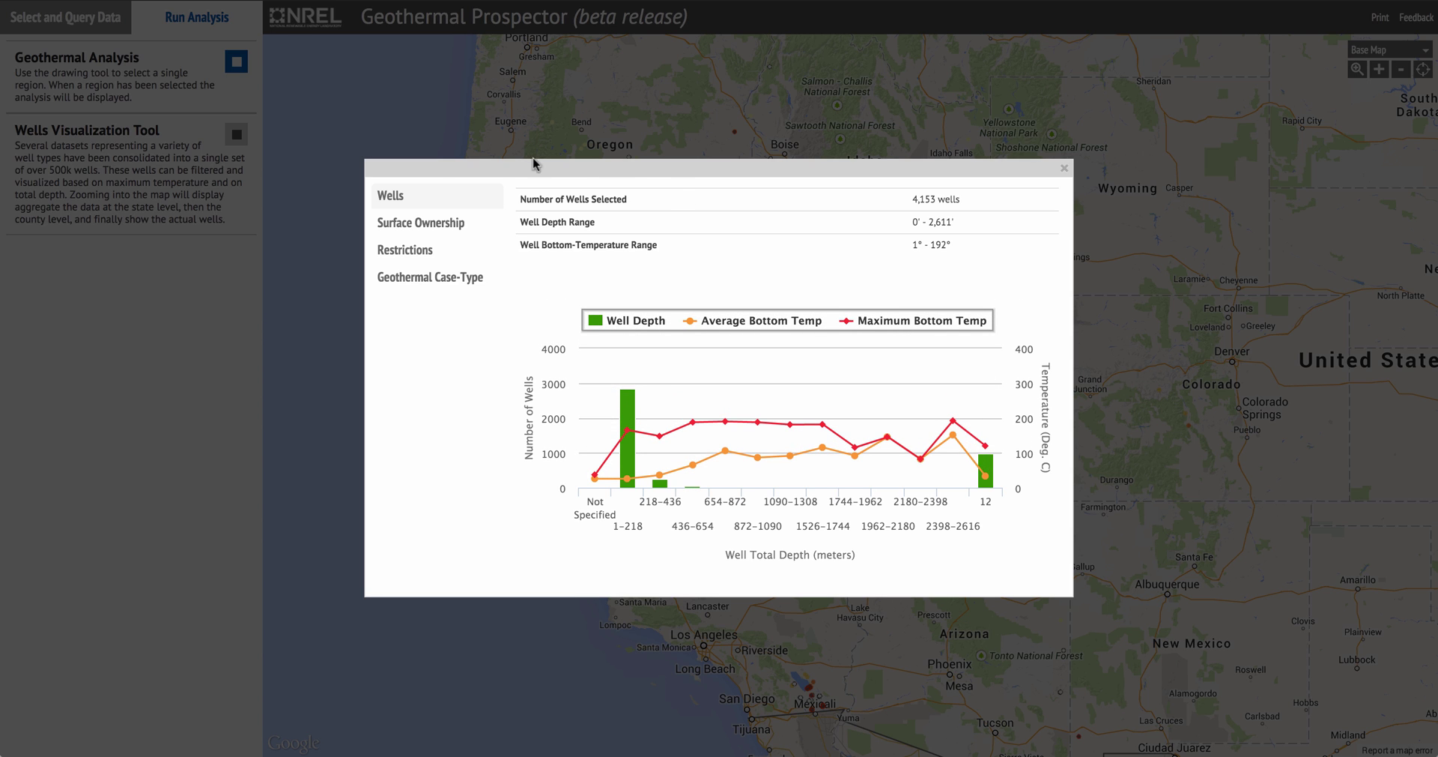
- Review the surface ownership and restrictions tables and pie charts for the analyzed region
click(435, 224)
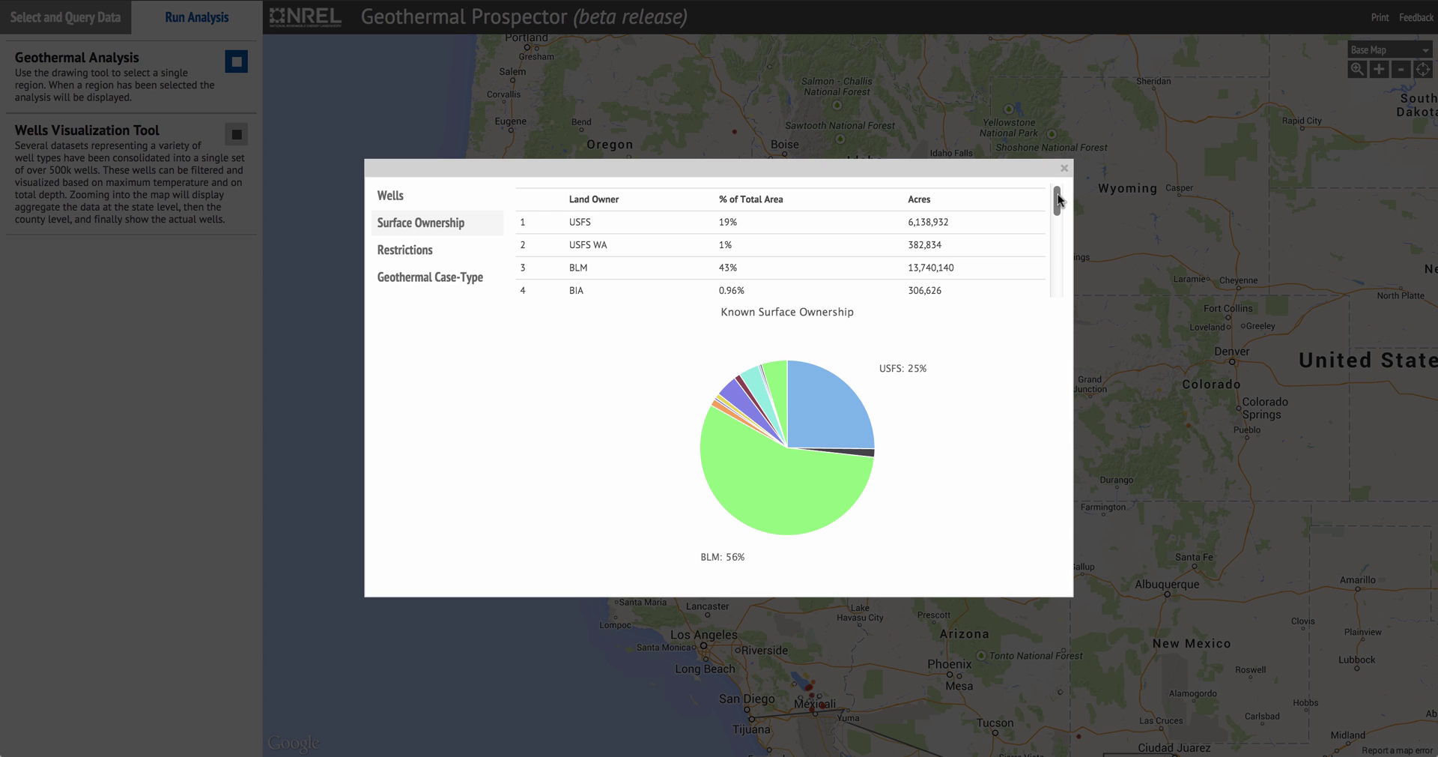
mouse_move(1058, 199)
mouse_down()
mouse_move(1060, 282)
mouse_move(1059, 199)
mouse_up()
mouse_move(835, 397)
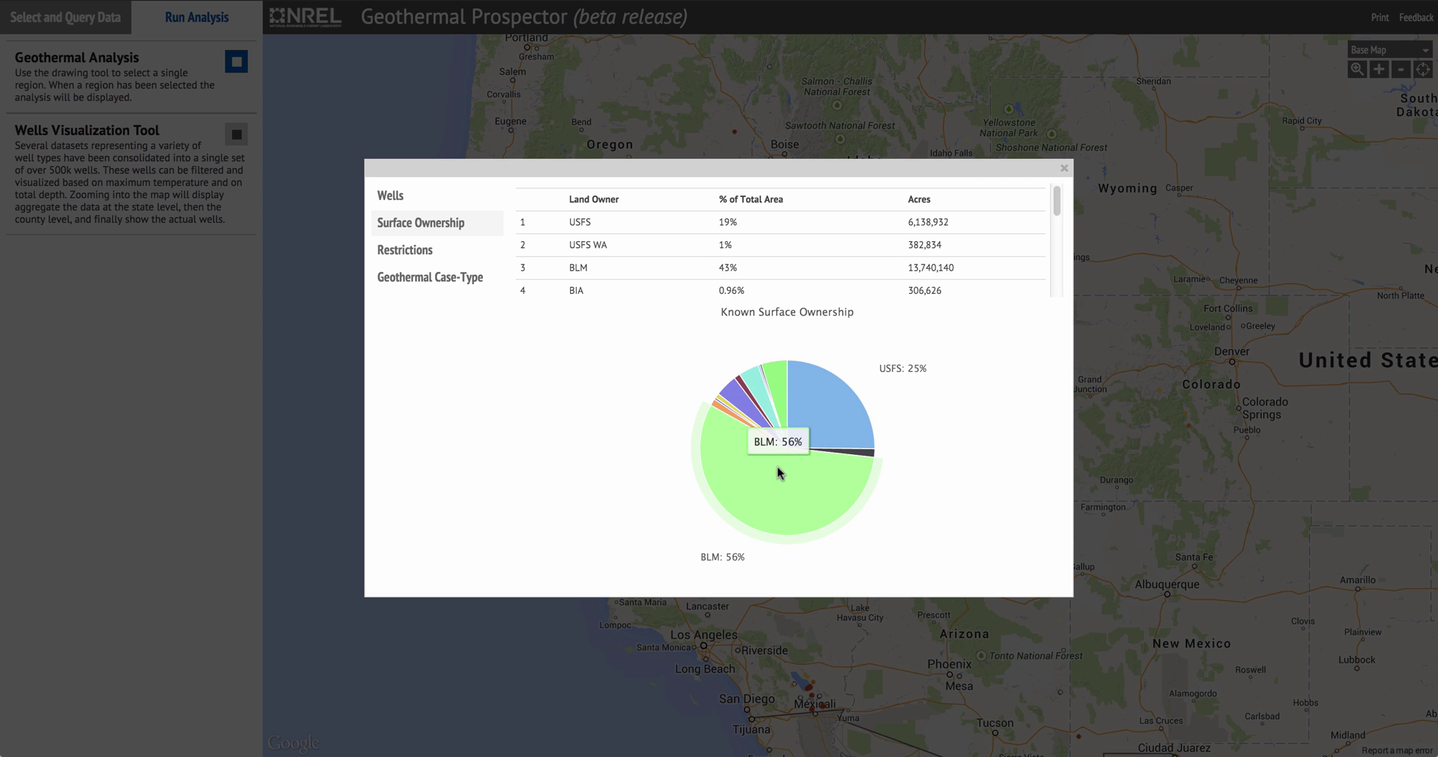
click(416, 250)
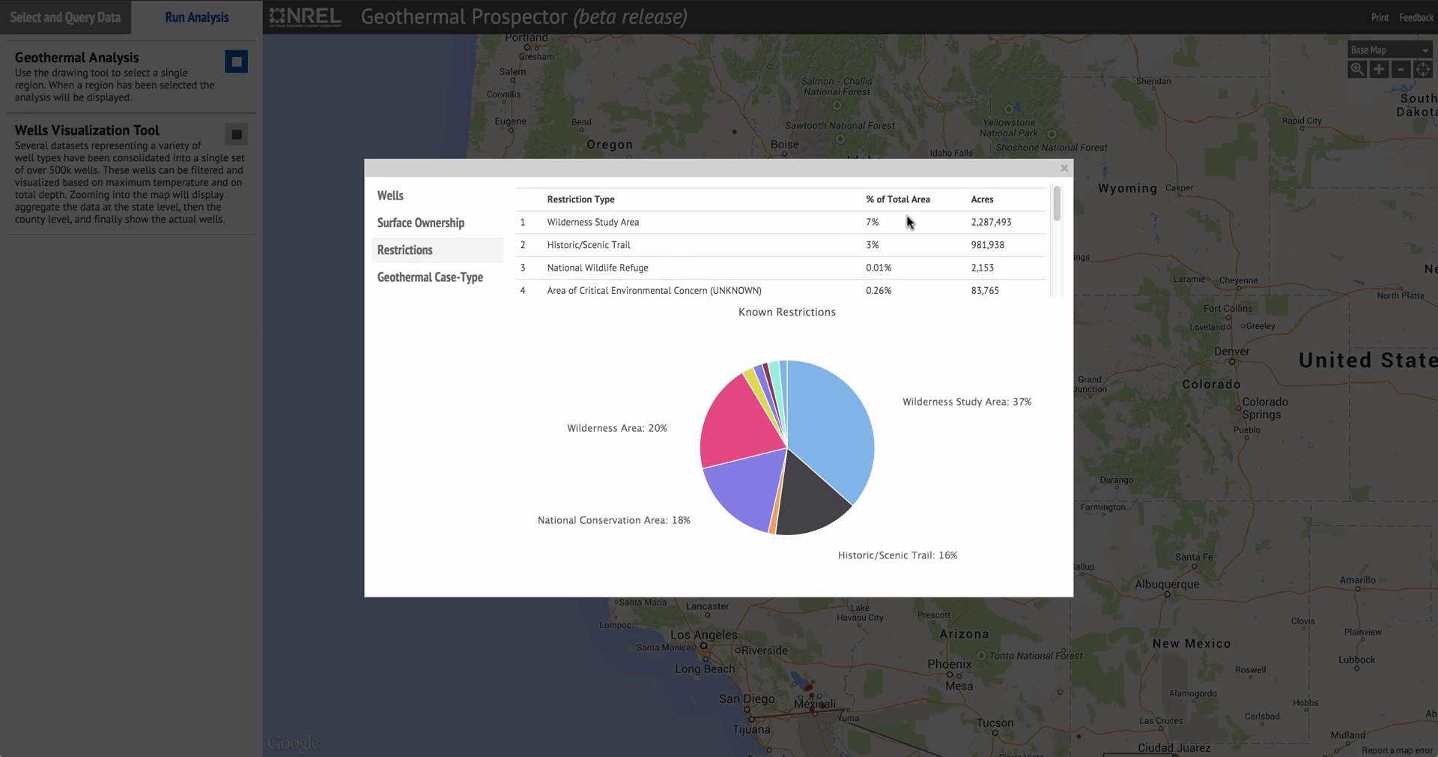
drag(1057, 197, 1052, 277)
scroll(1053, 278, up, 5)
- Review the geothermal case types table and pie chart for the region, and close the analysis results
click(448, 280)
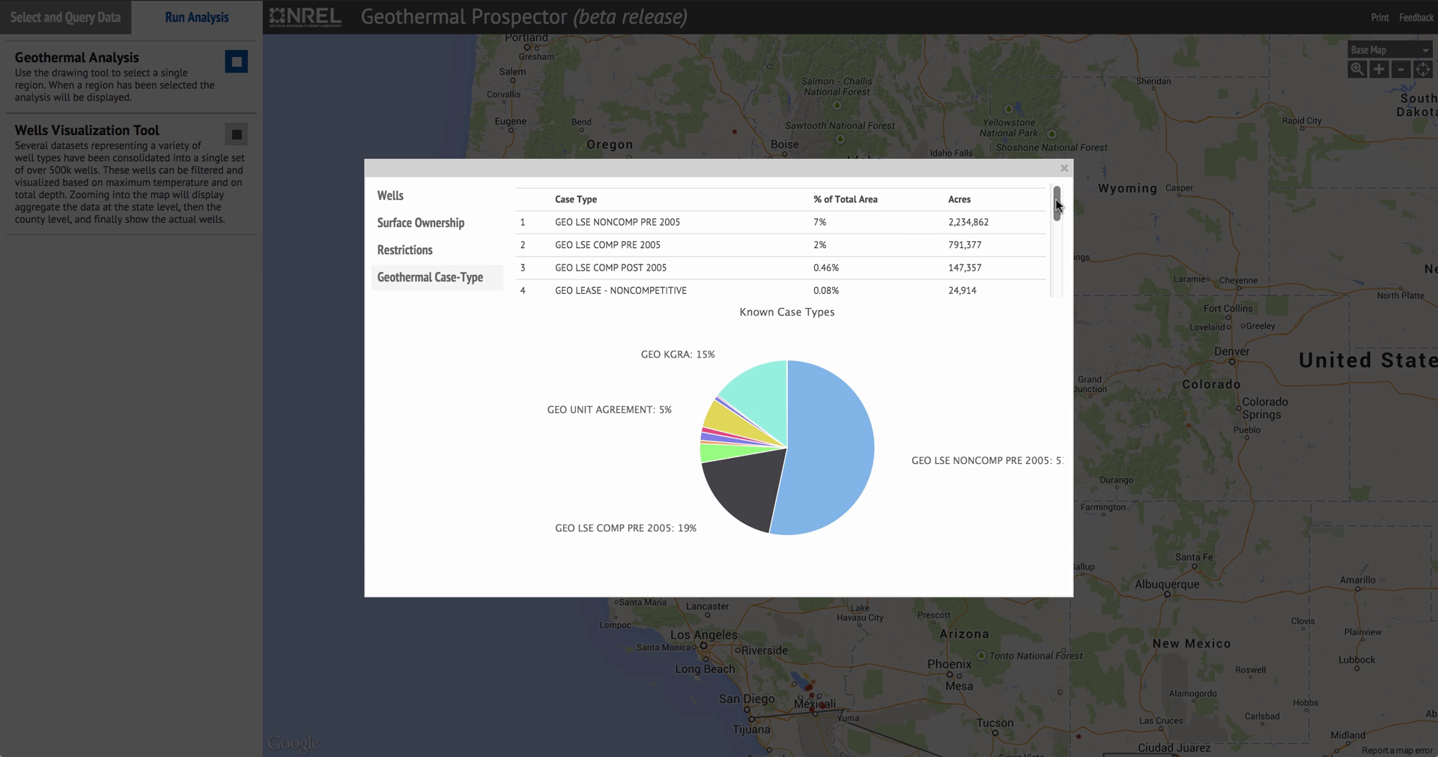
drag(1058, 204, 1057, 121)
mouse_move(855, 427)
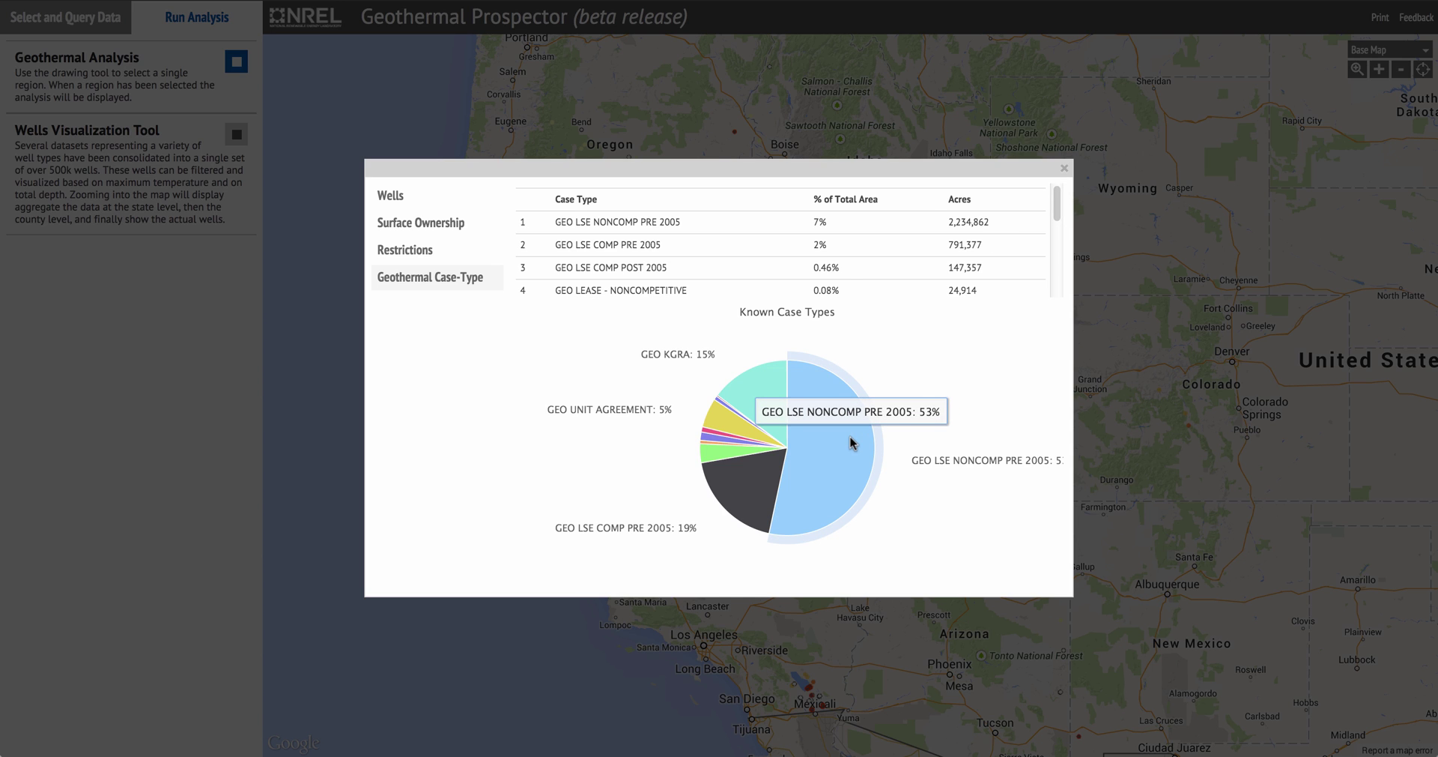
click(1063, 173)
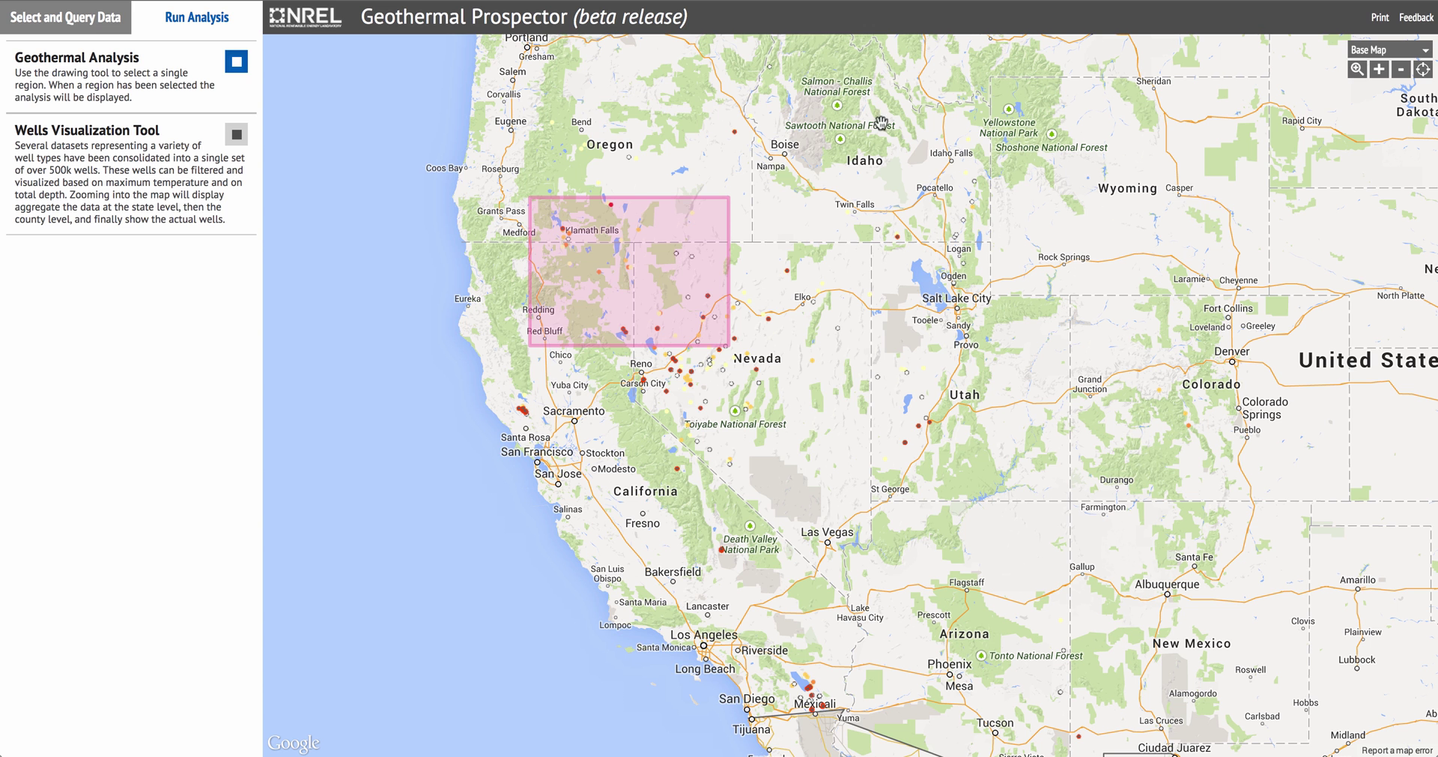
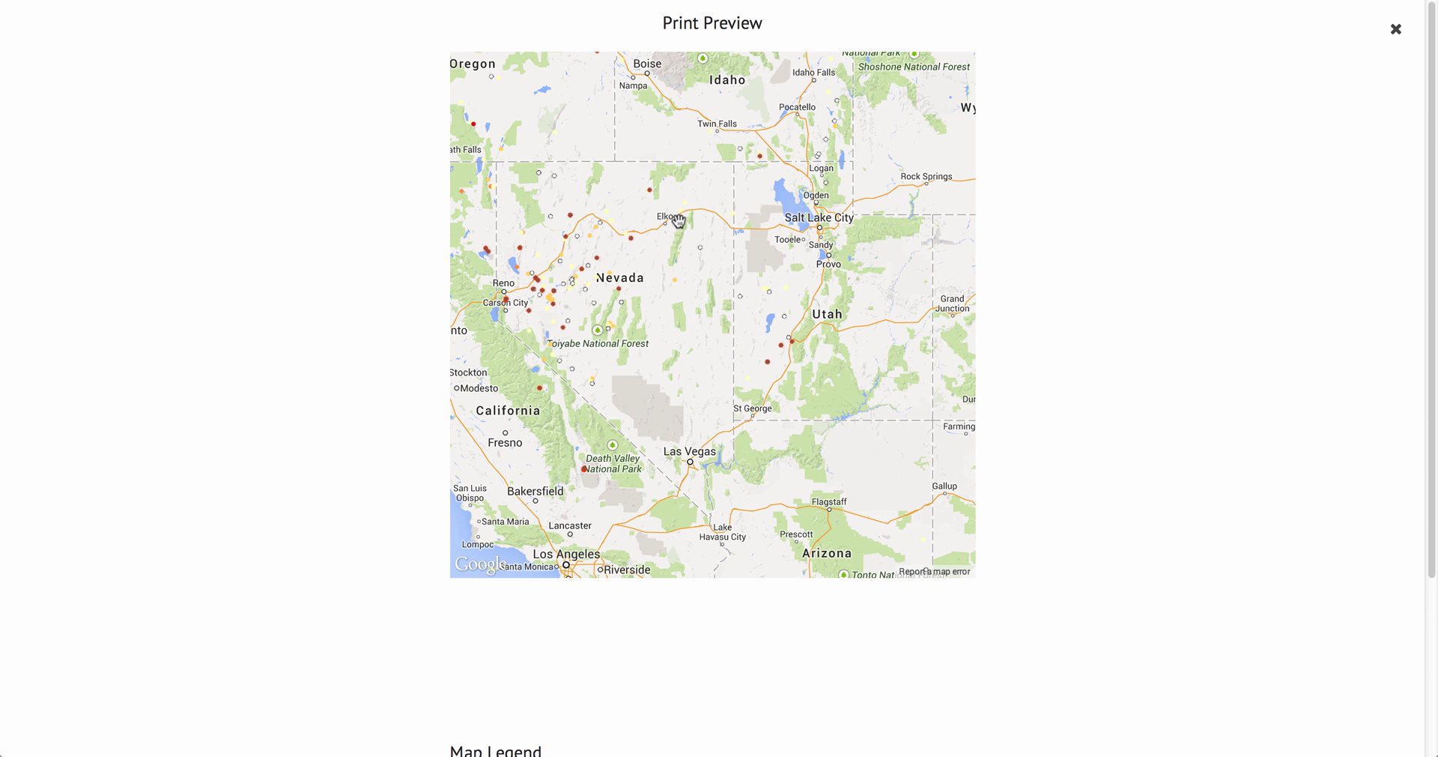
- Reposition the map in the print preview to include the California coast from Santa Rosa to Long Beach
drag(568, 210, 646, 293)
drag(668, 392, 666, 293)
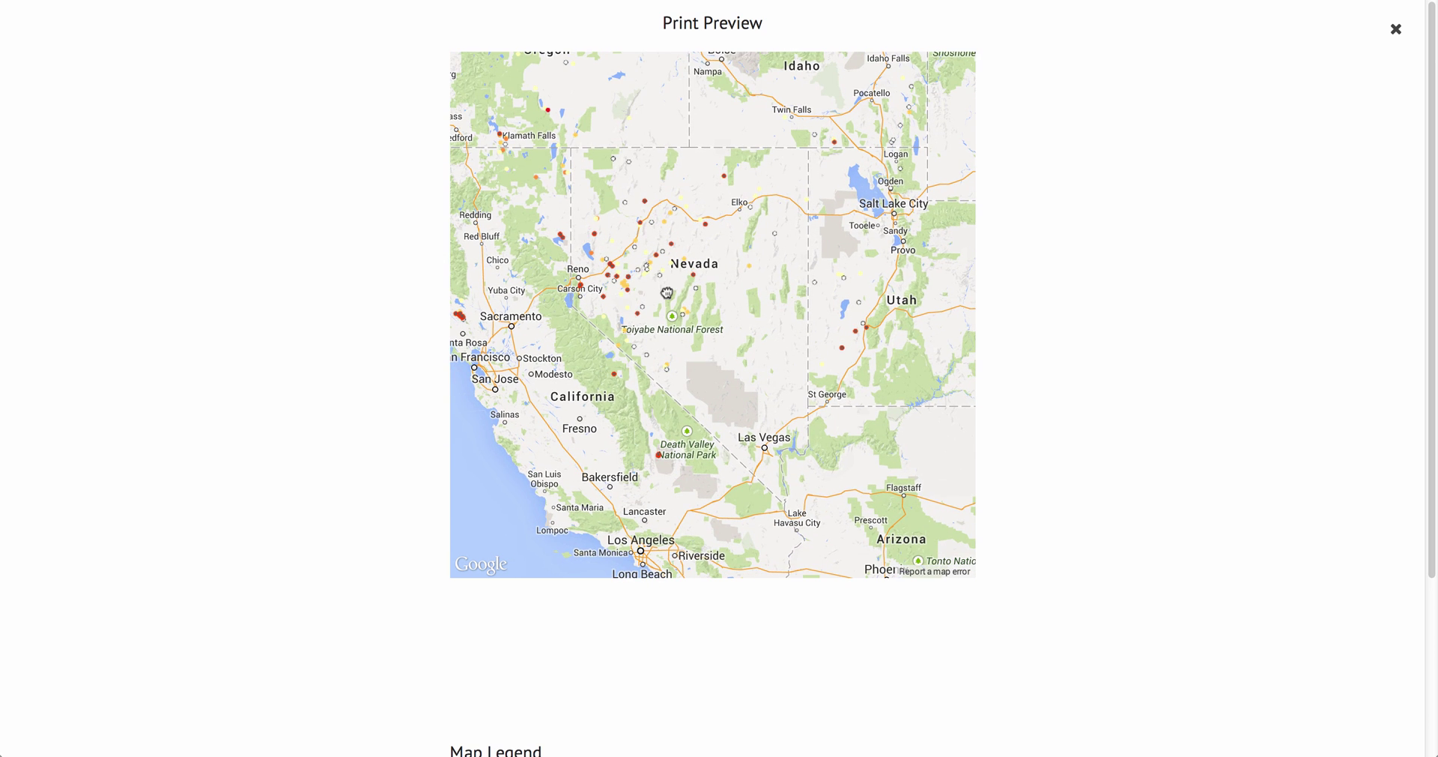
drag(684, 230, 724, 235)
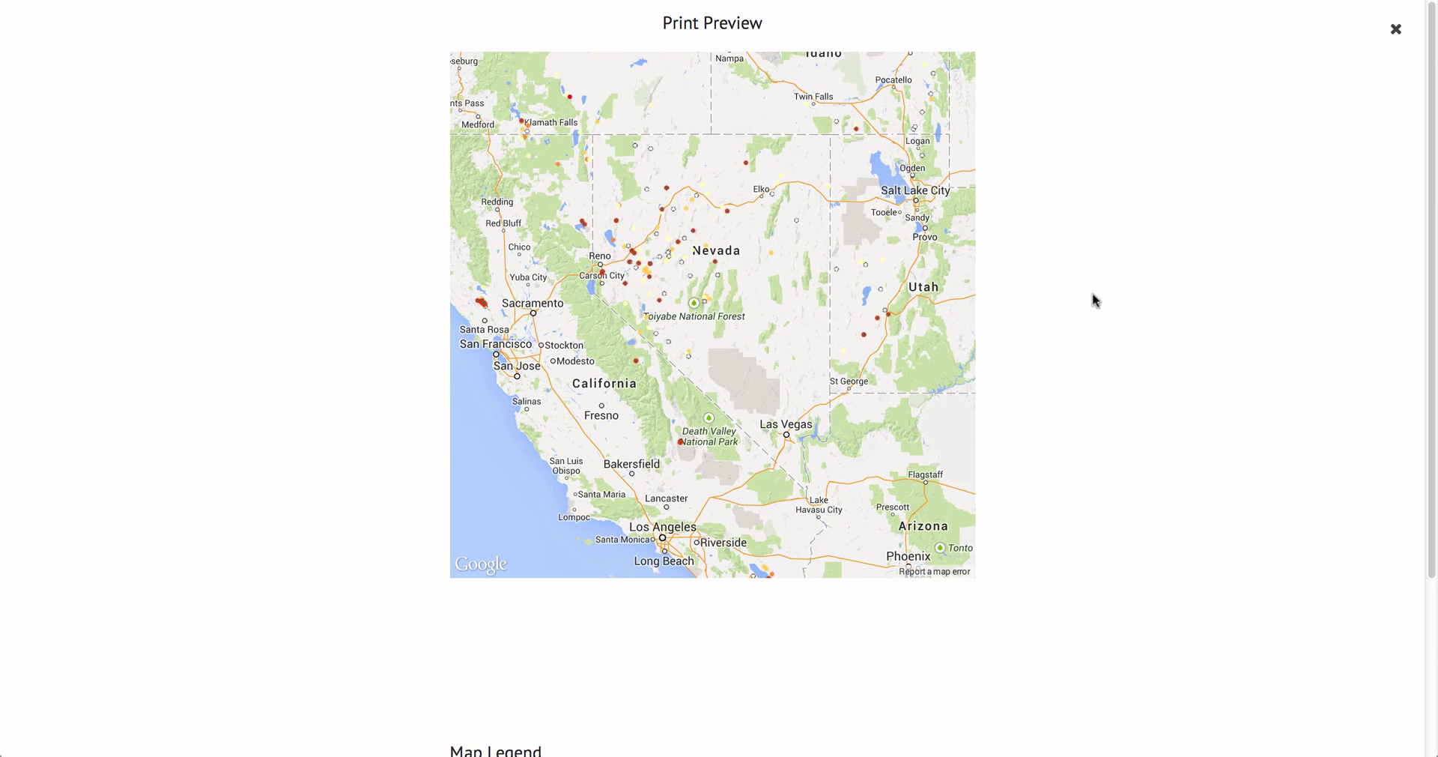
- Check the map legend in the print preview, issue the print command and close the preview
scroll(1154, 321, down, 3)
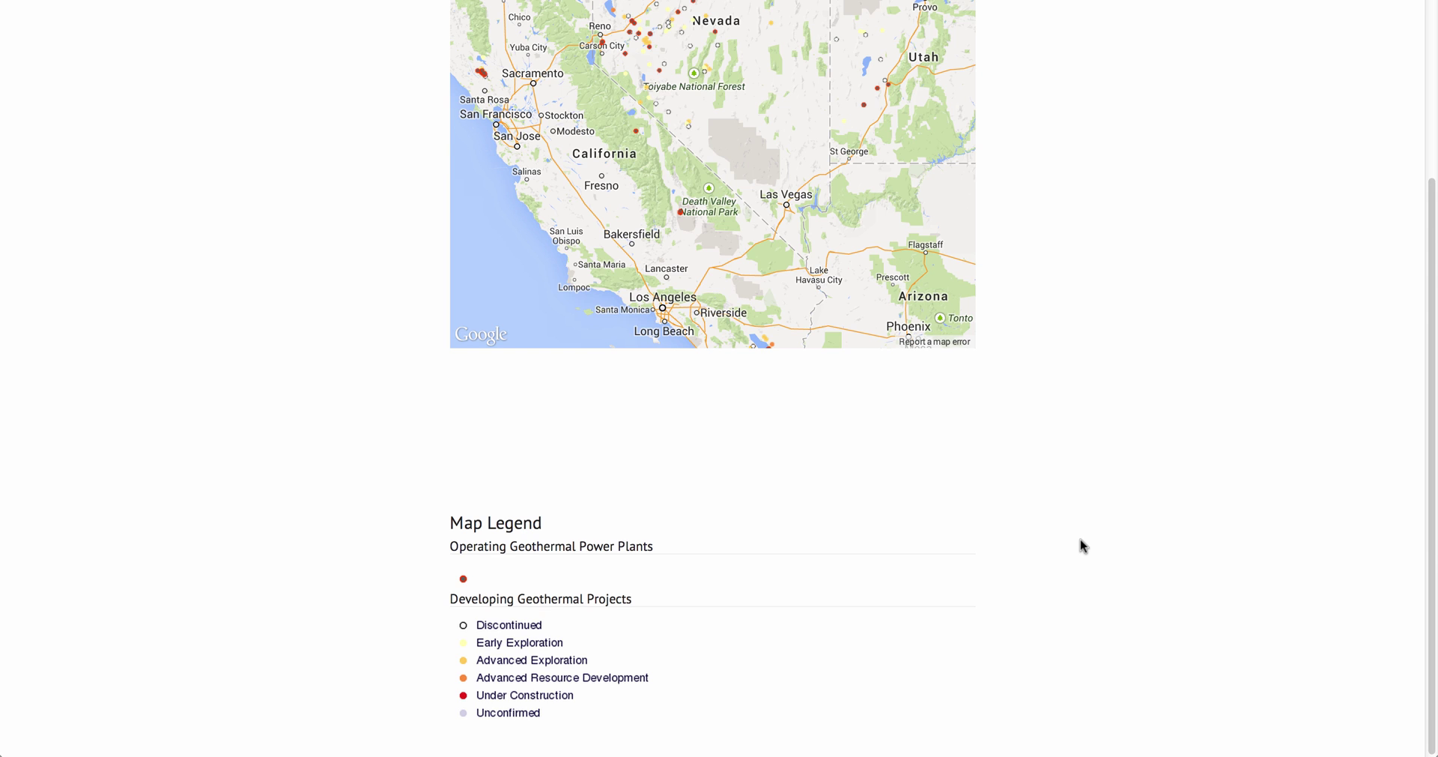
key(ctrl+p)
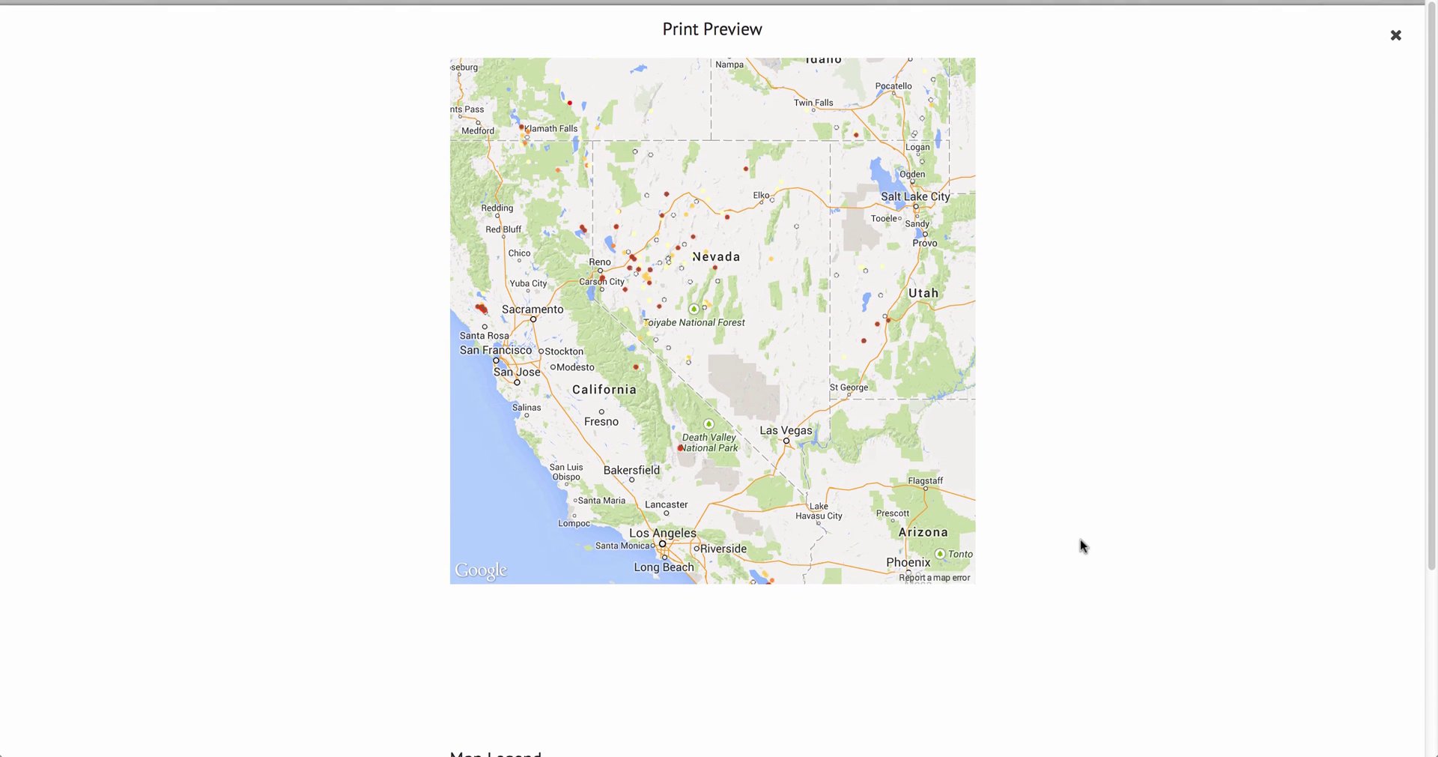
click(1396, 30)
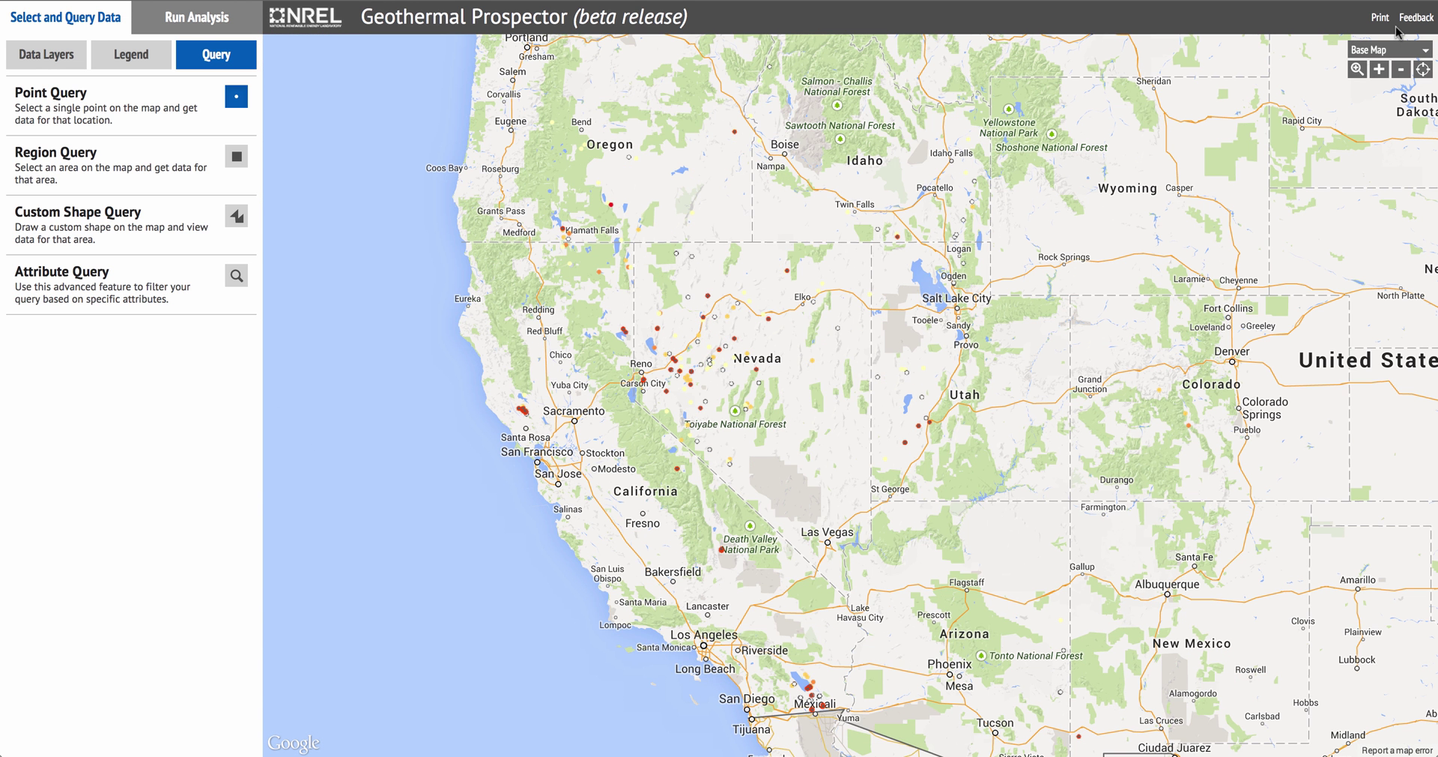
- Compose the feedback message "I like the Geothermal Prospector!" and include a screenshot of the page
click(1416, 23)
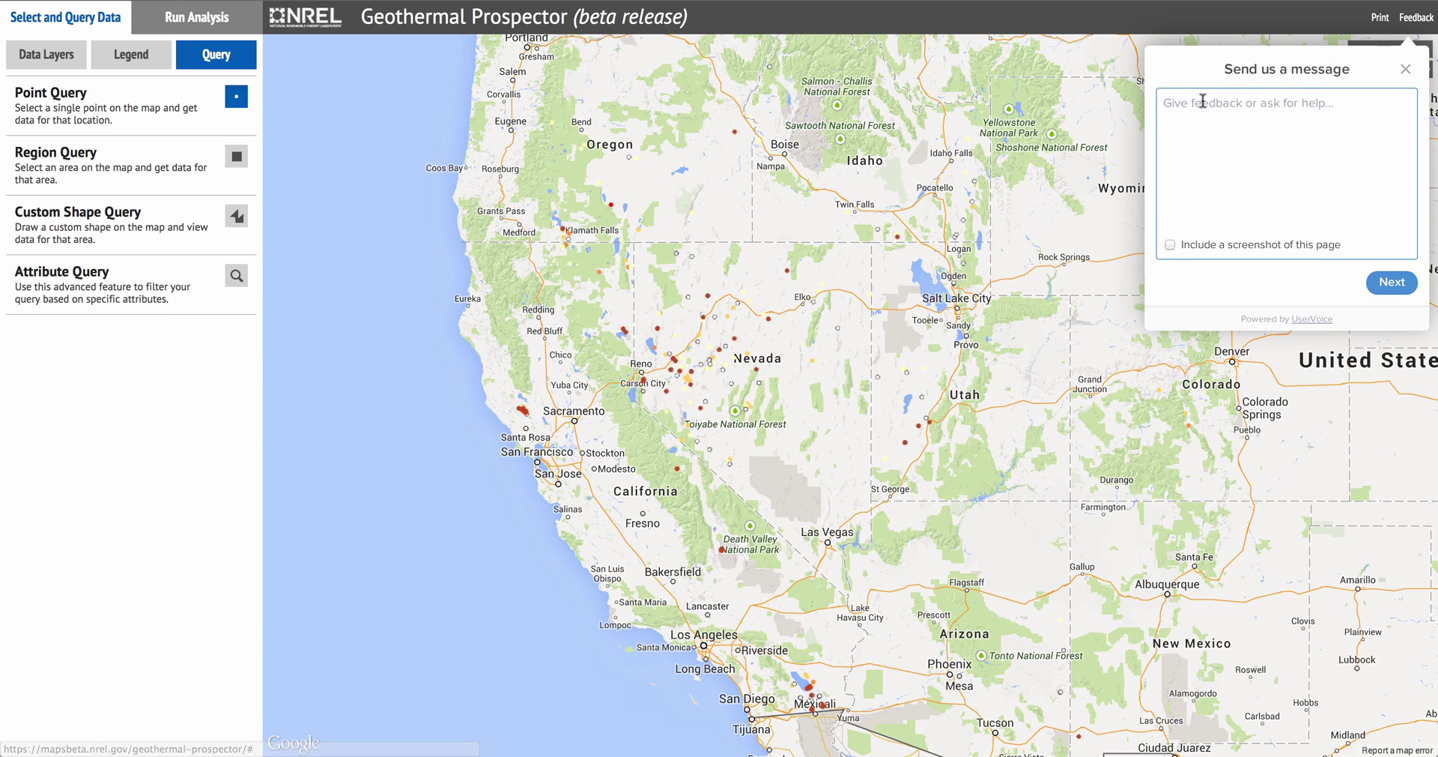
text(I)
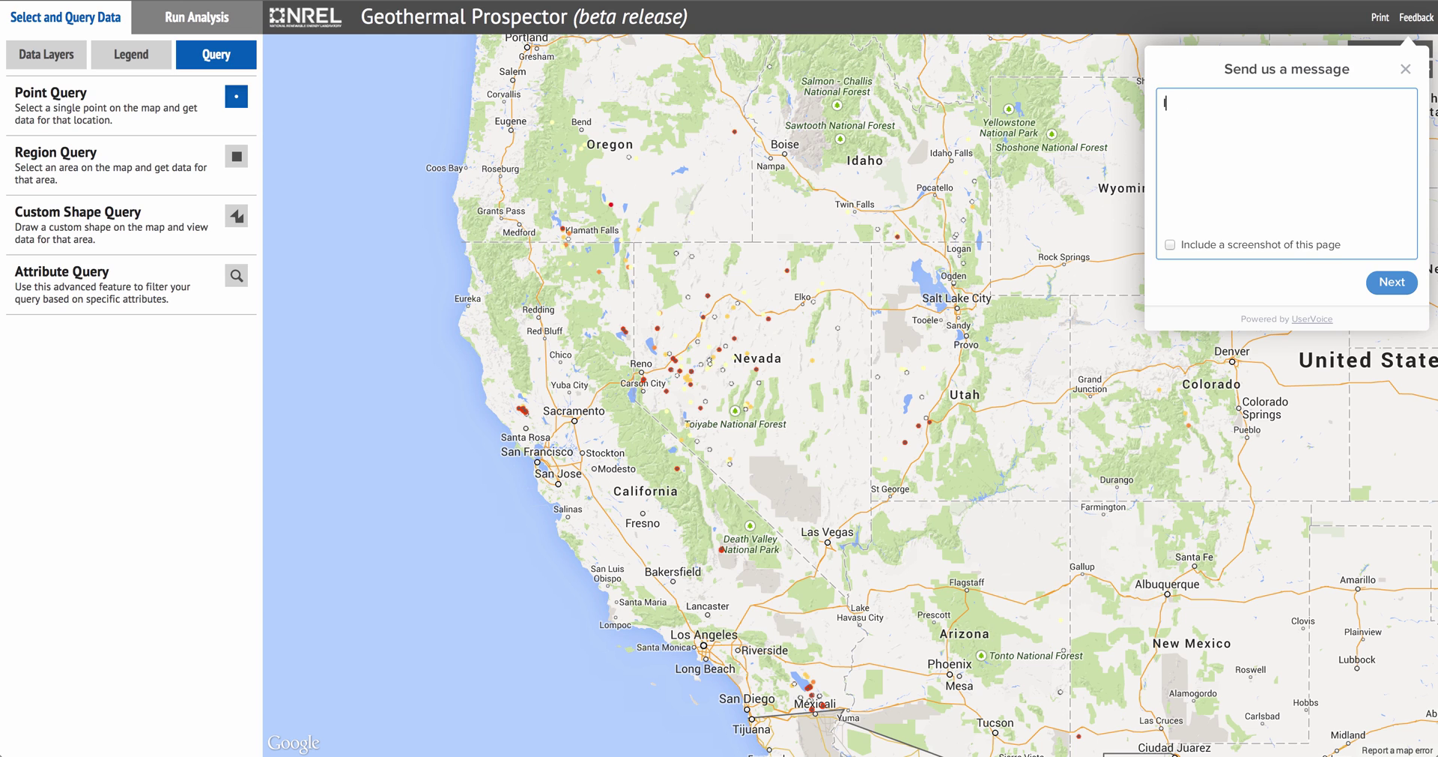
text( like the Geothermal Prospector!)
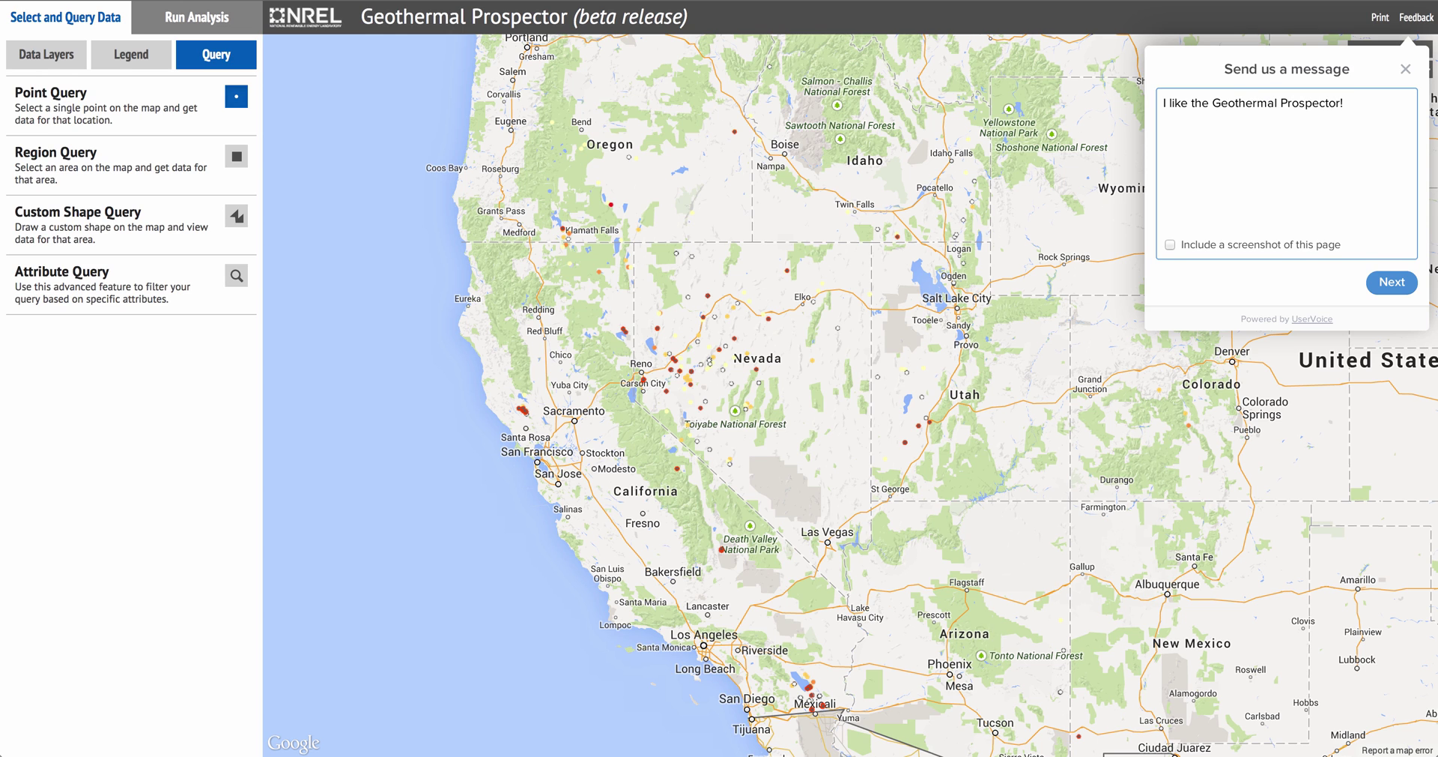
click(1170, 246)
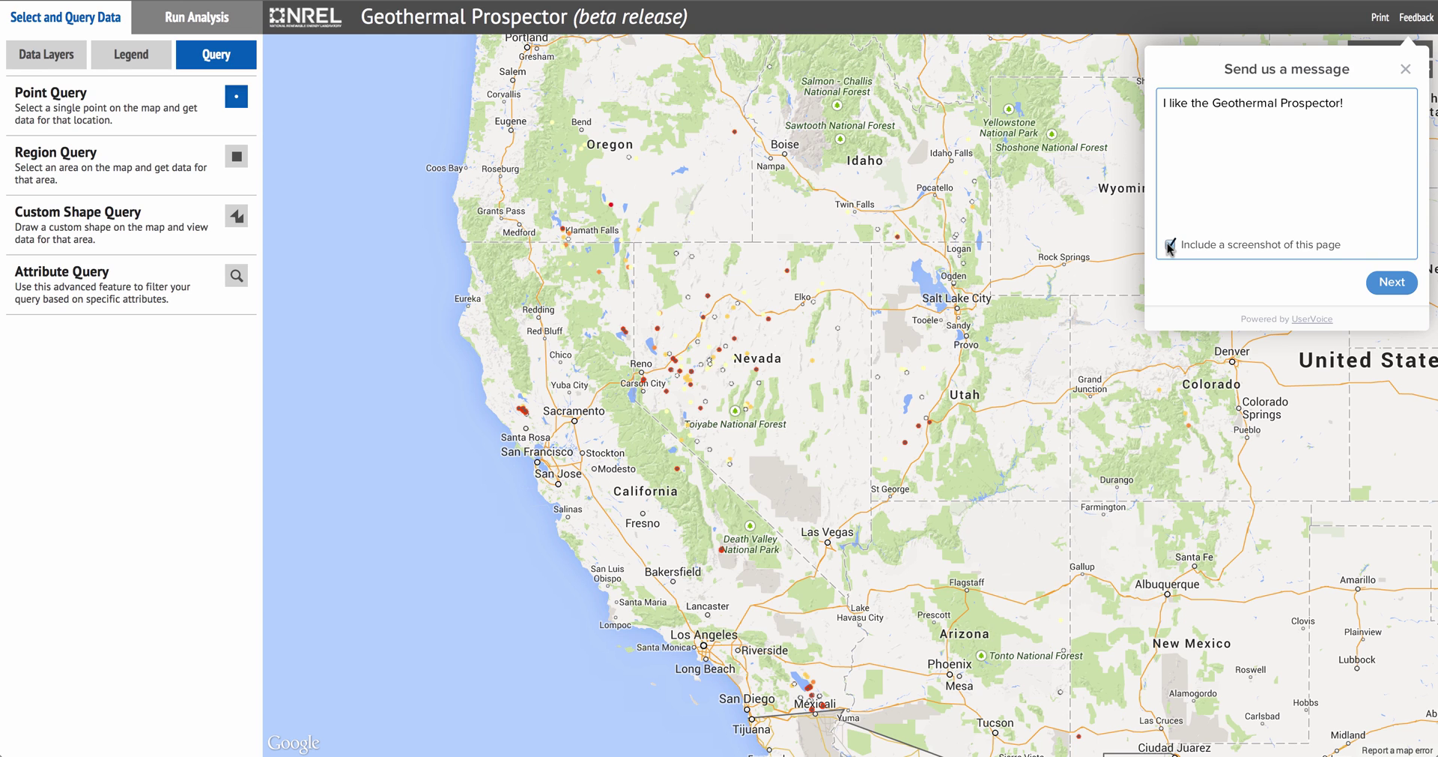